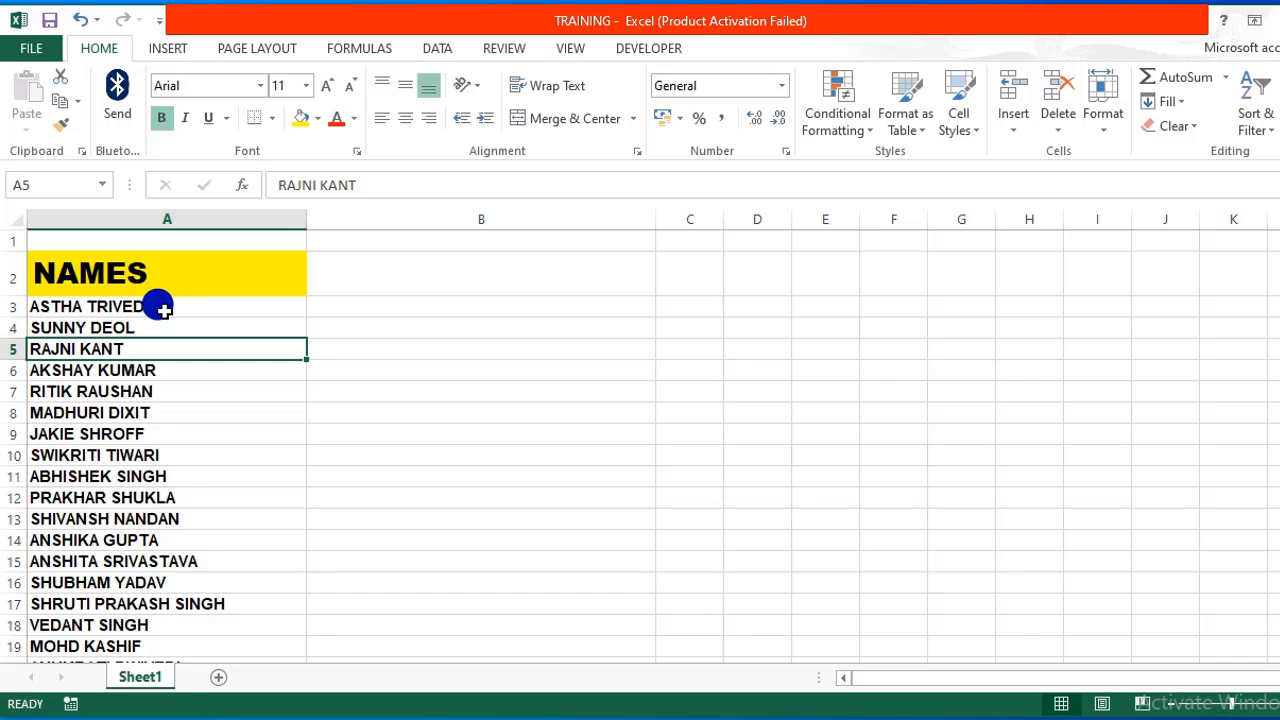
Narrow column B slightly, beside the first name in column A.
left_click(160, 308)
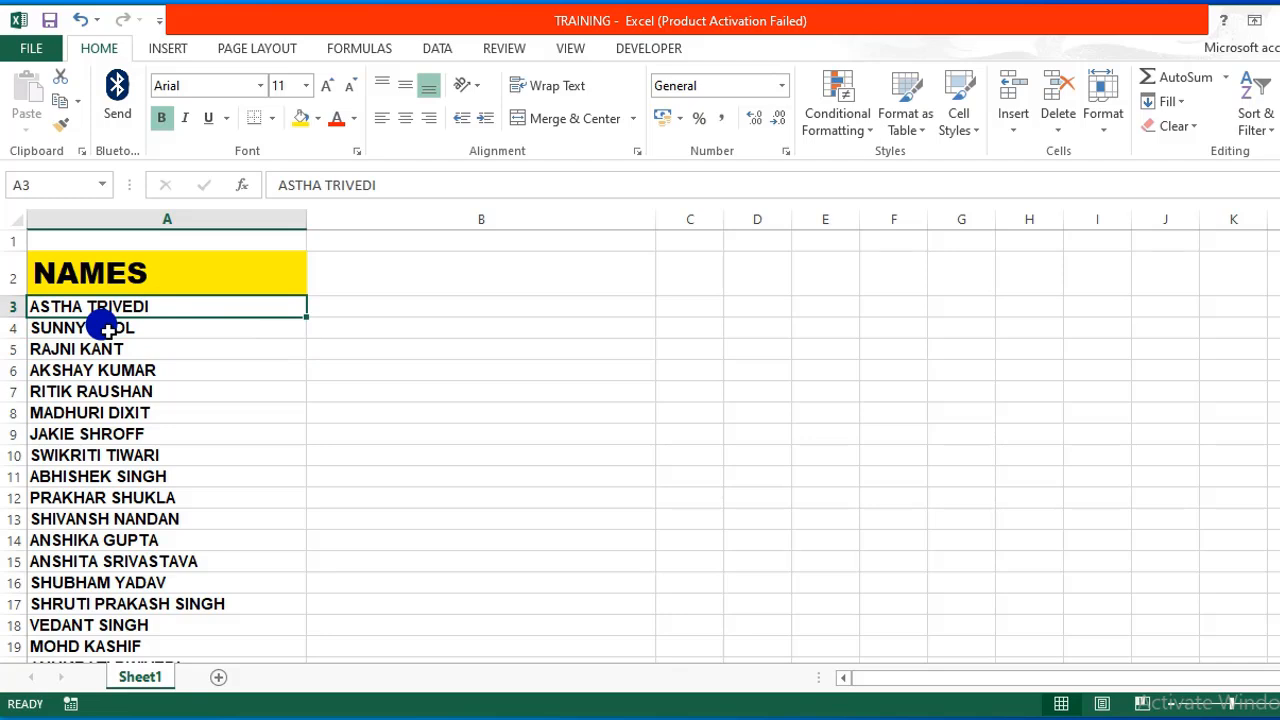
left_click(341, 308)
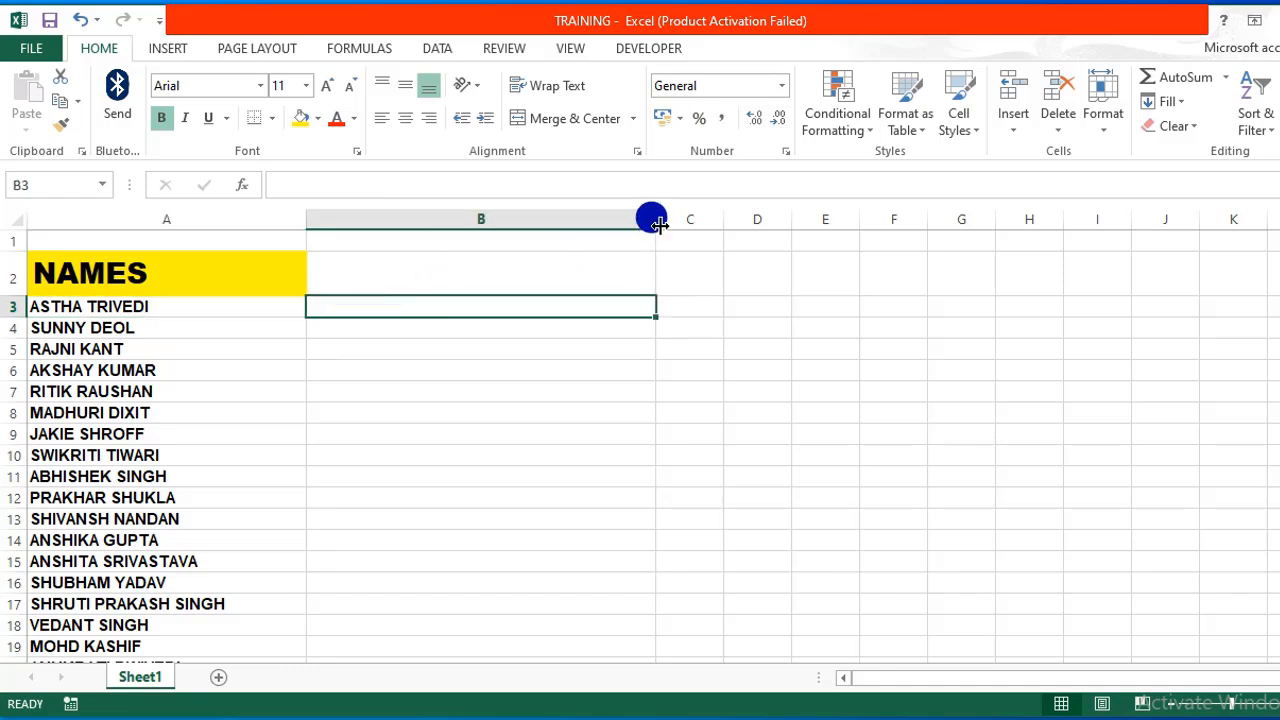
mouse_move(652, 222)
left_mouse_down()
mouse_move(596, 222)
mouse_move(660, 222)
mouse_move(630, 221)
mouse_move(643, 219)
left_mouse_up()
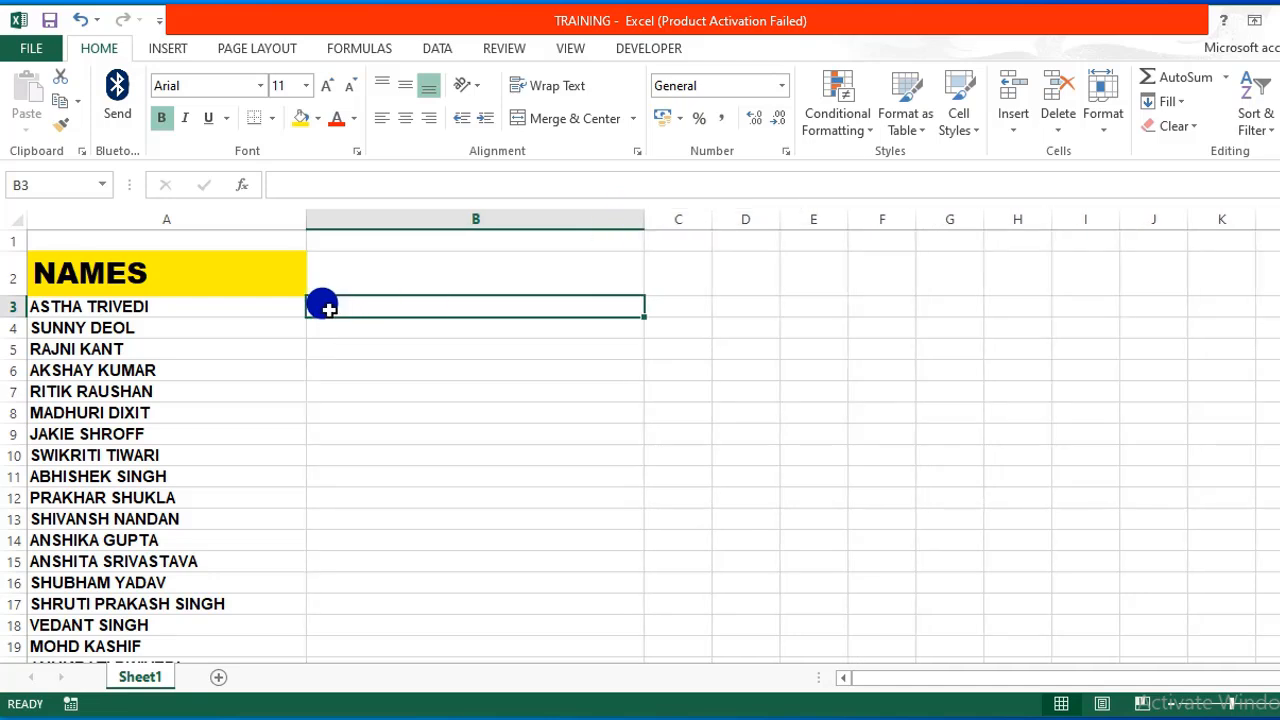
Enter MD followed by the first person's full name in quotes in B3.
type("MD")
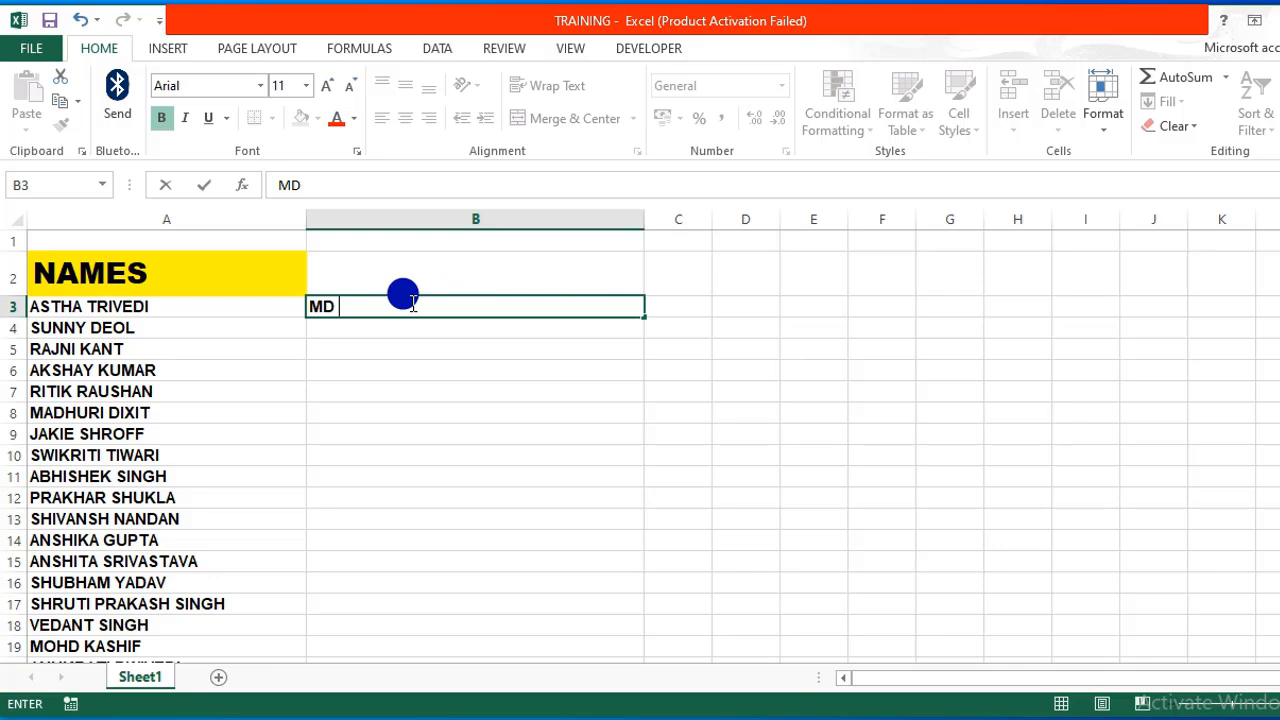
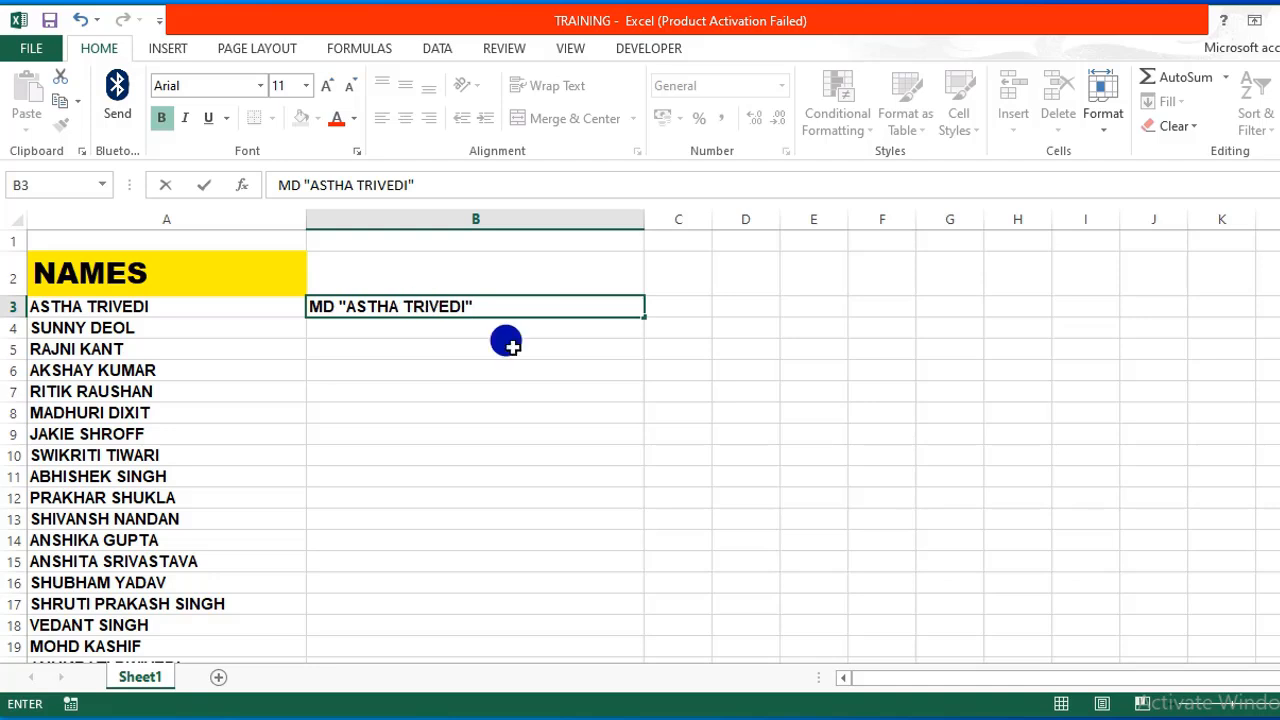
key("Return")
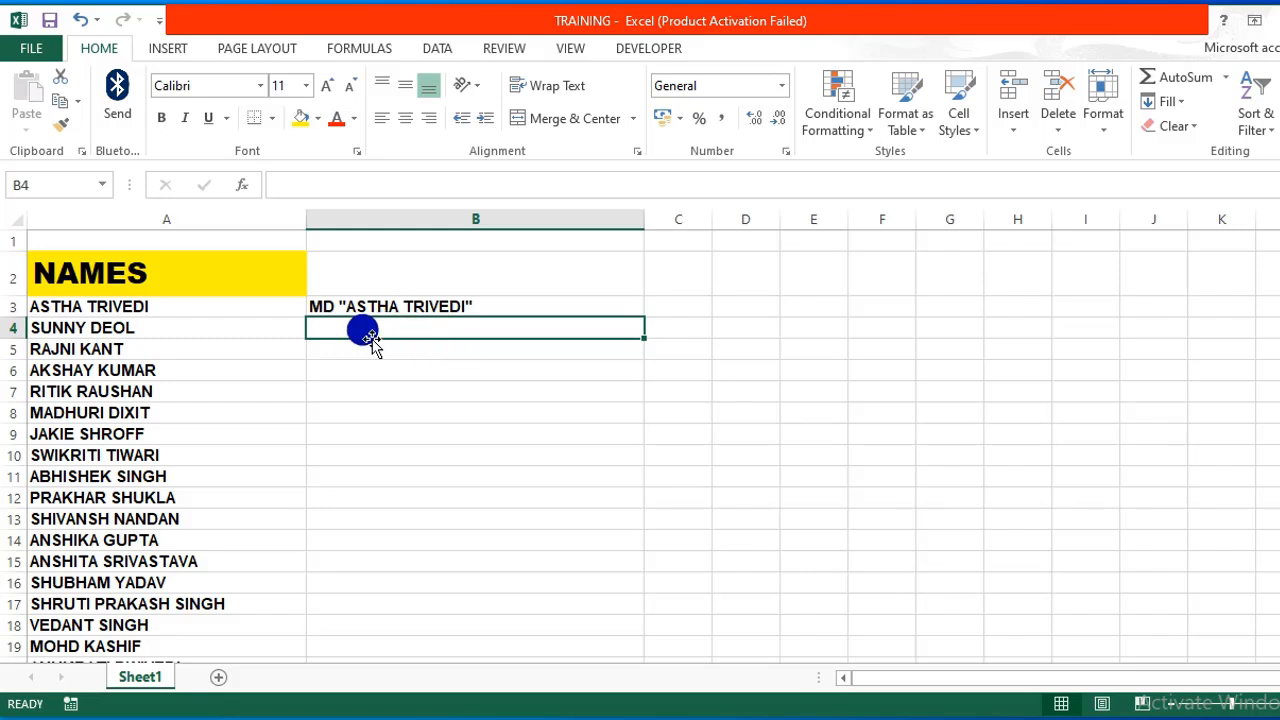
Flash Fill column B so the 104 remaining names get their MD commands.
left_click(446, 50)
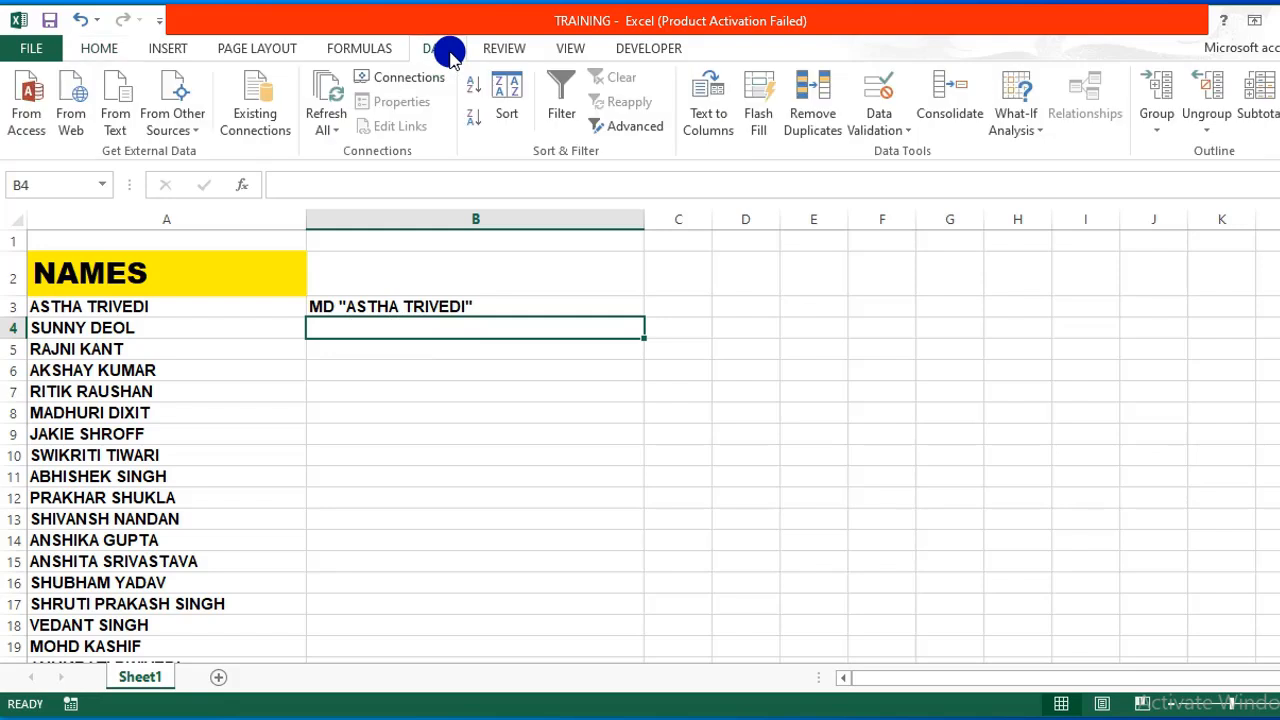
left_click(763, 118)
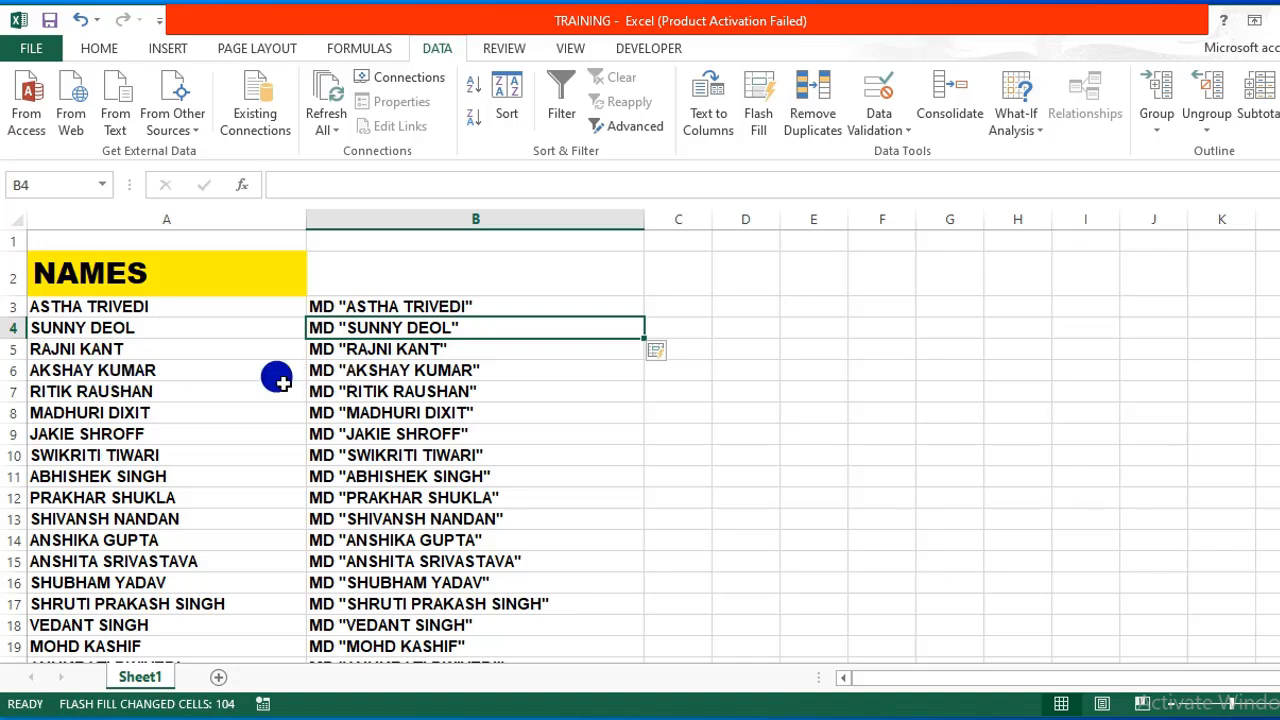
left_click(405, 370)
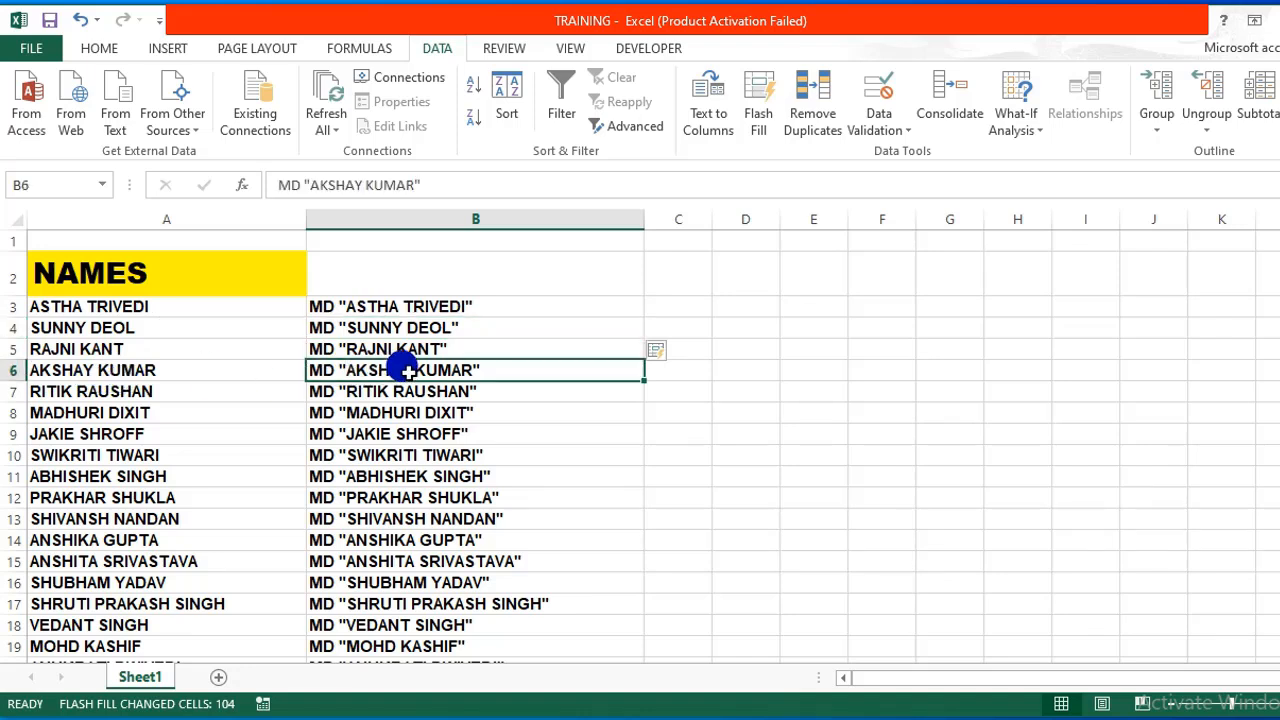
Look over the filled MD commands down column B, then return to the top.
left_click(410, 307)
key("Down")
key("Down")
key("Down")
key("Down")
key("Down")
key("Down")
key("Down")
key("Down")
key("Down")
key("Down")
key("Down")
key("Down")
key("Down")
key("Down")
key("Down")
key("Down")
key("Down")
key("Down")
key("Down")
key("Down")
key("Down")
key("Down")
key("Down")
key("Down")
key("Down")
key("Down")
key("Down")
key("Down")
key("Down")
key("Down")
key("Down")
key("Down")
key("Down")
key("Down")
key("Down")
key("Down")
key("Down")
key("Down")
key("Down")
key("Down")
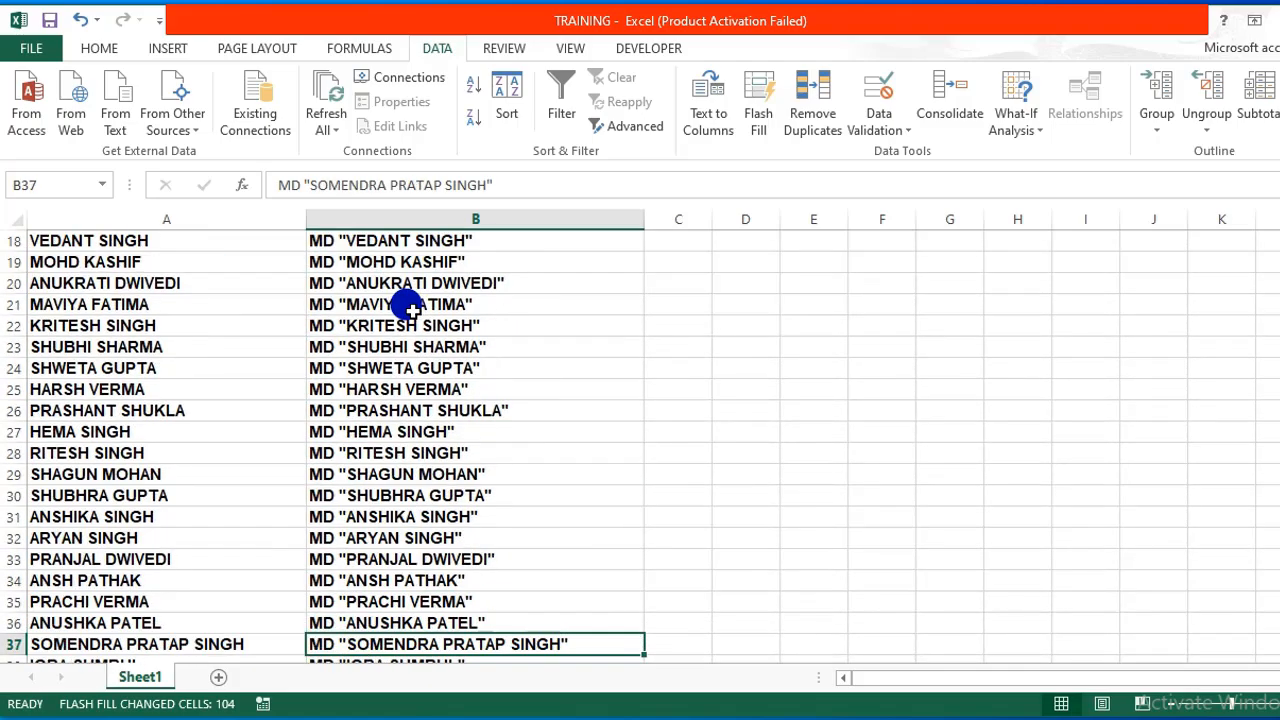
key("Down")
key("Down")
key("Down")
key("Down")
key("Down")
key("Down")
key("Down")
key("Down")
key("Down")
key("Down")
key("Down")
key("Down")
key("Down")
key("Down")
key("Down")
key("Up")
key("Up")
key("Up")
key("Up")
key("Up")
key("Up")
key("Up")
key("Up")
key("Up")
key("Up")
key("Up")
key("Up")
key("Up")
key("Up")
key("Up")
key("Up")
key("Up")
key("ctrl+Up")
key("ctrl+Up")
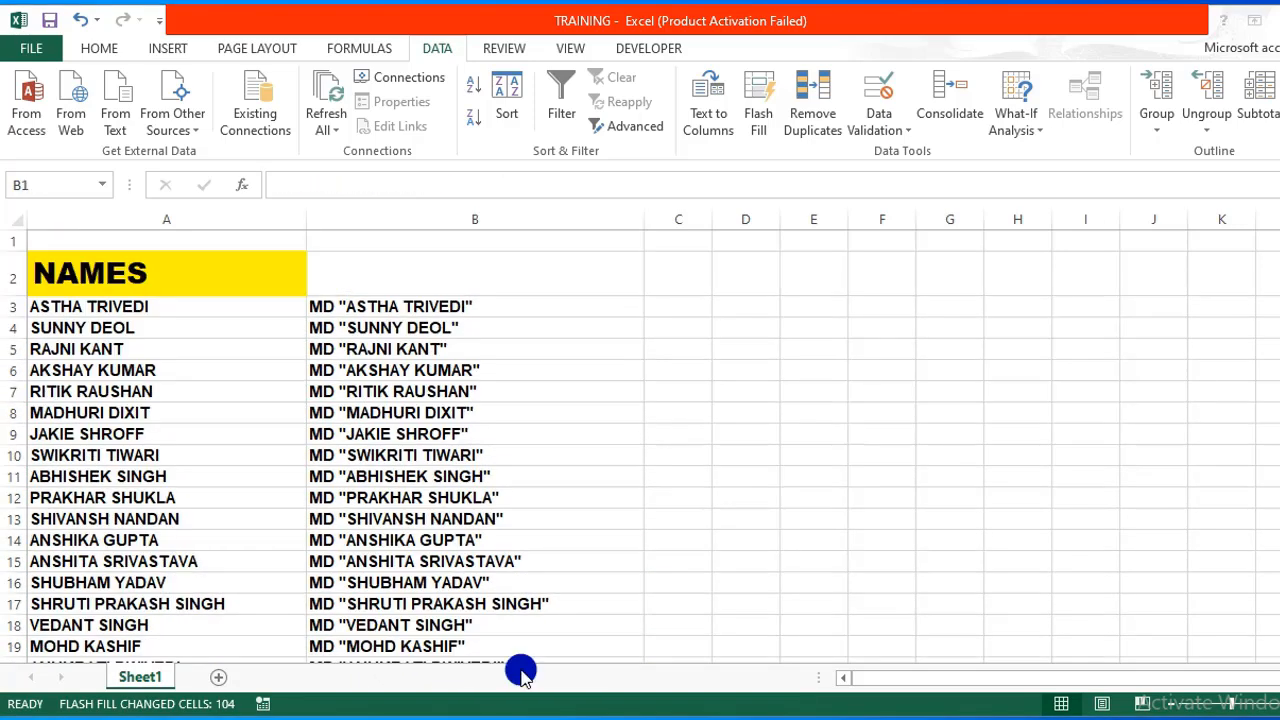
Copy the 105 MD commands in B3:B107 and bring up the Windows Start button.
left_click(345, 306)
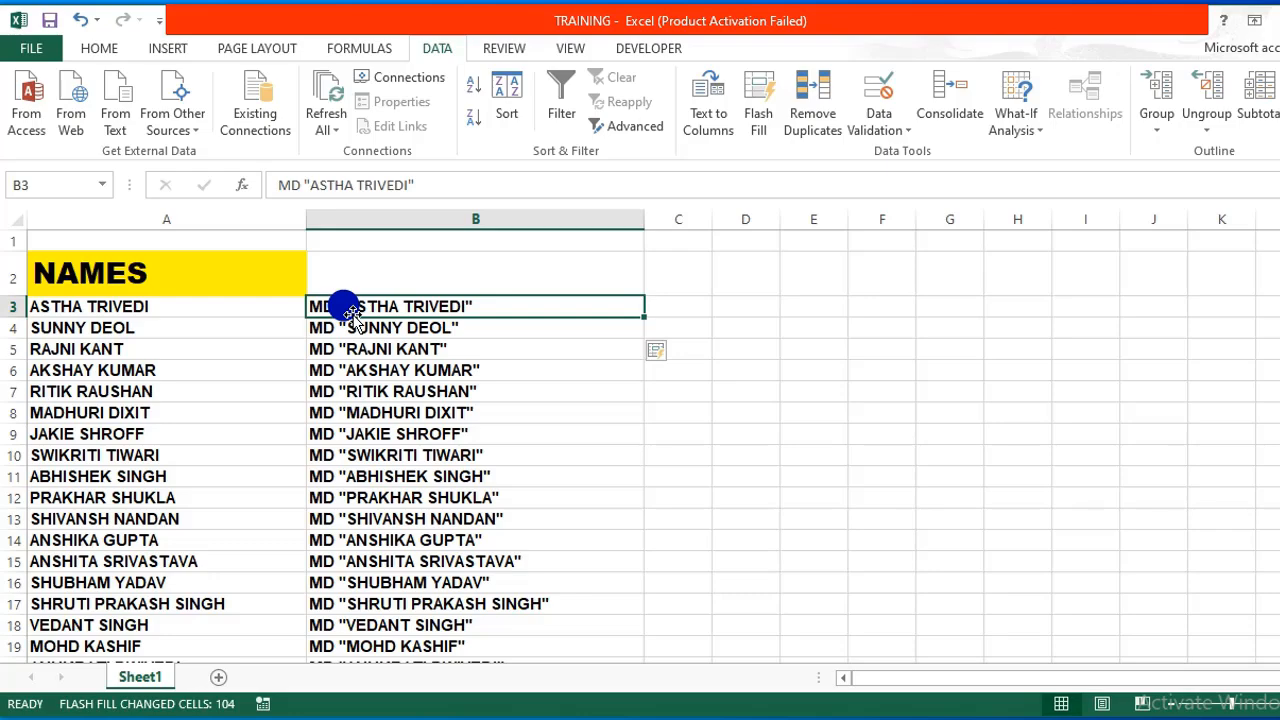
left_click_drag(352, 312, 449, 531)
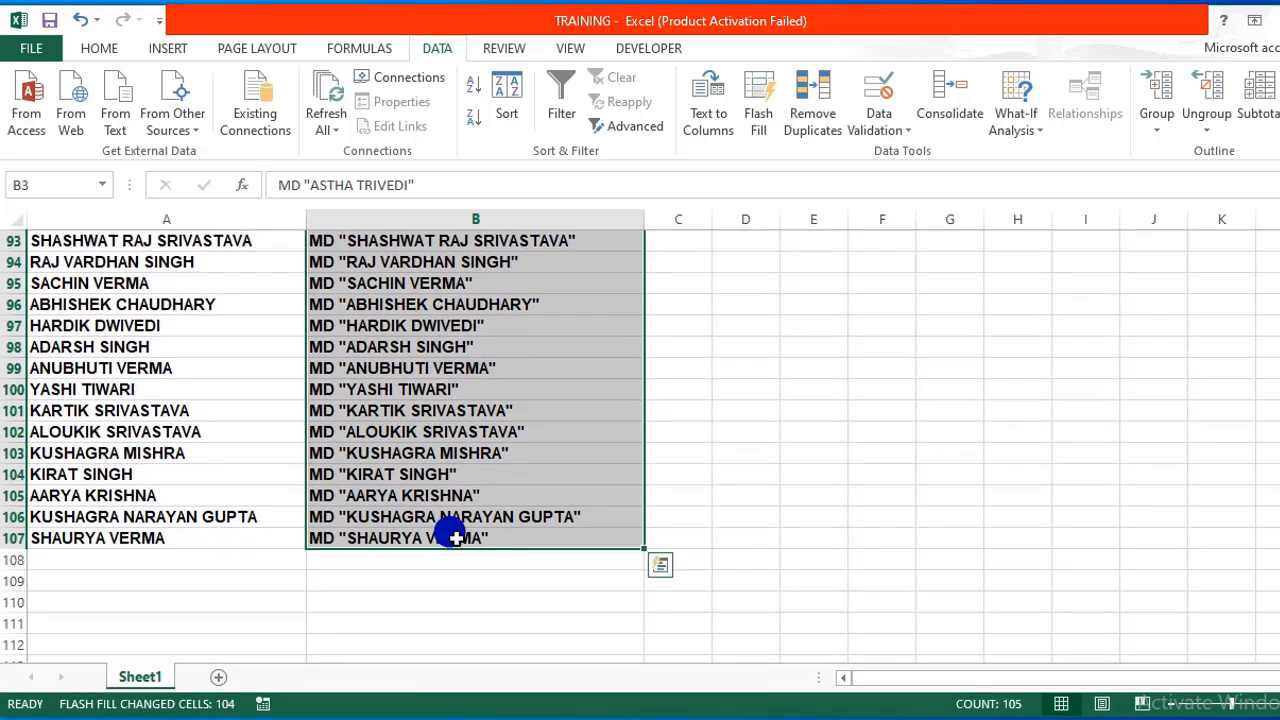
right_click(446, 435)
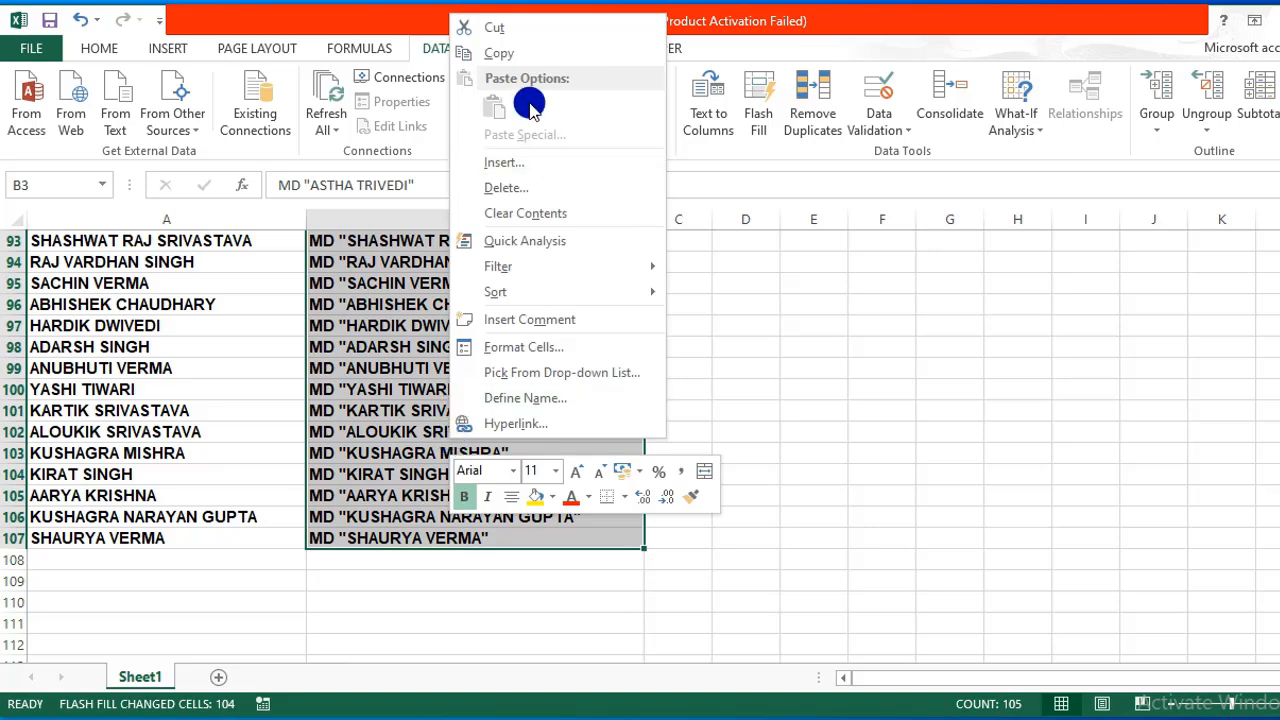
left_click(519, 55)
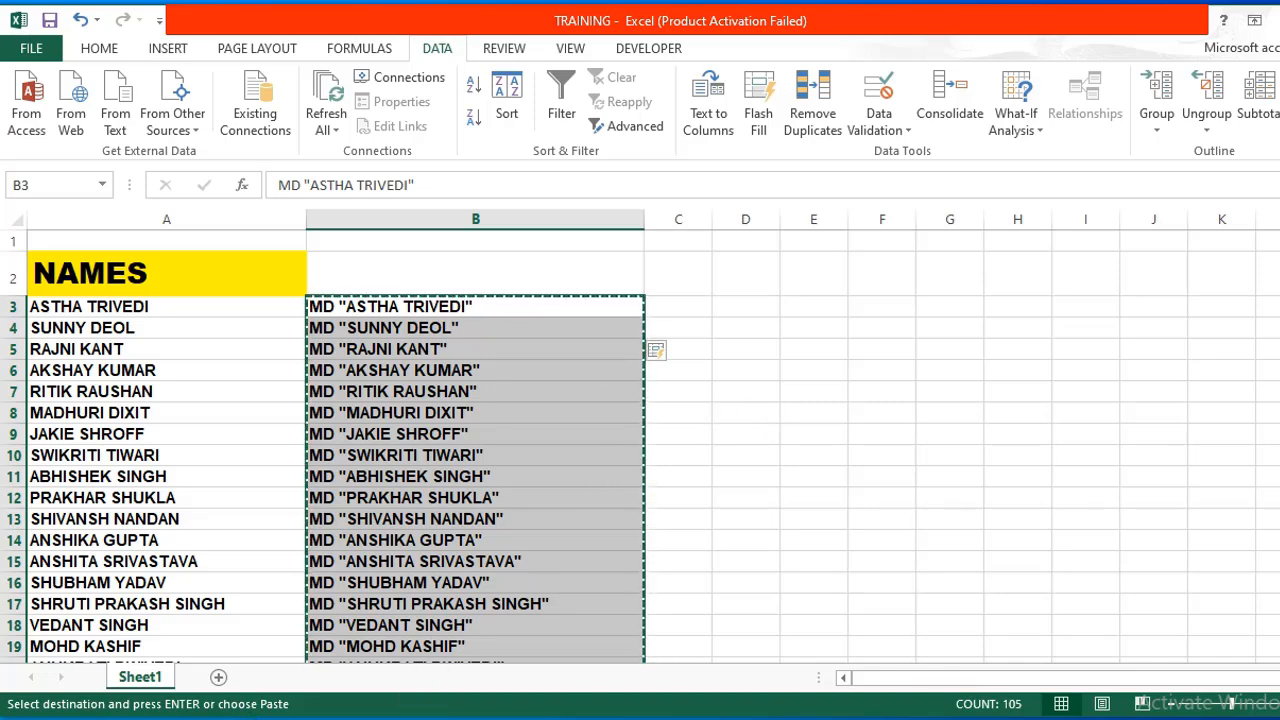
left_click(27, 719)
Launch File Explorer from the Start quick-link menu and go to D:\TESTING.
right_click(27, 719)
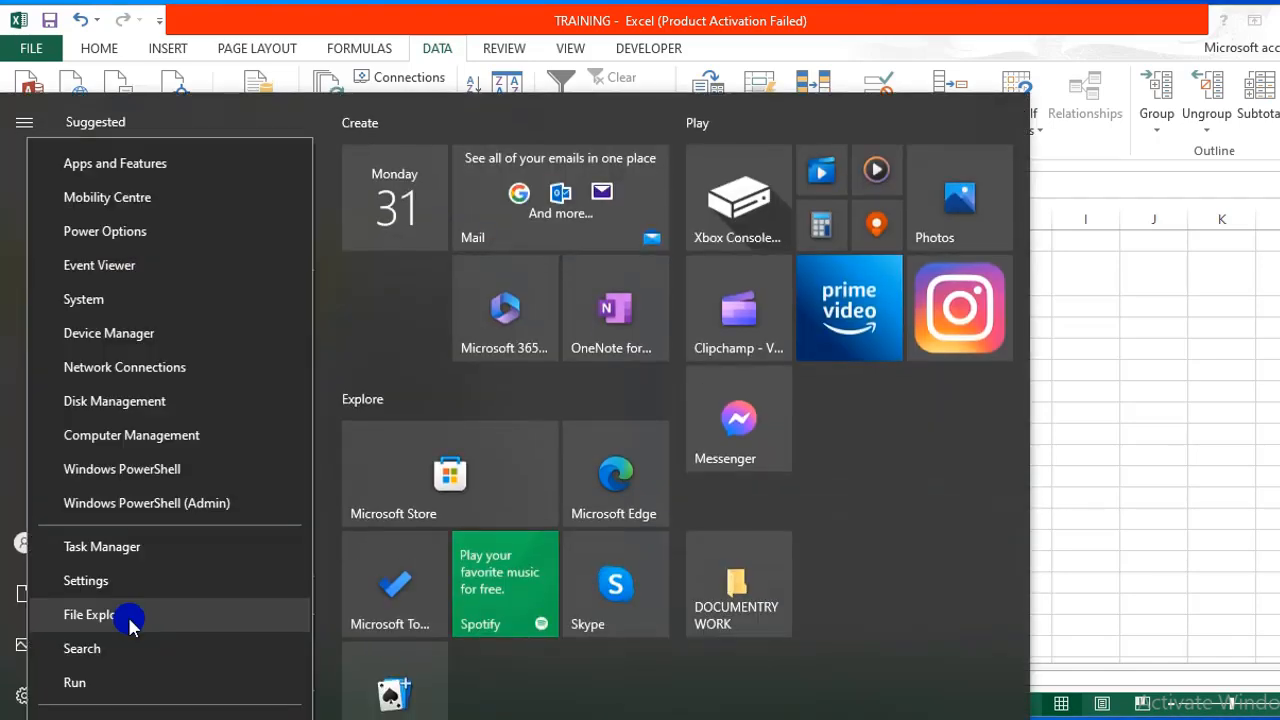
left_click(129, 620)
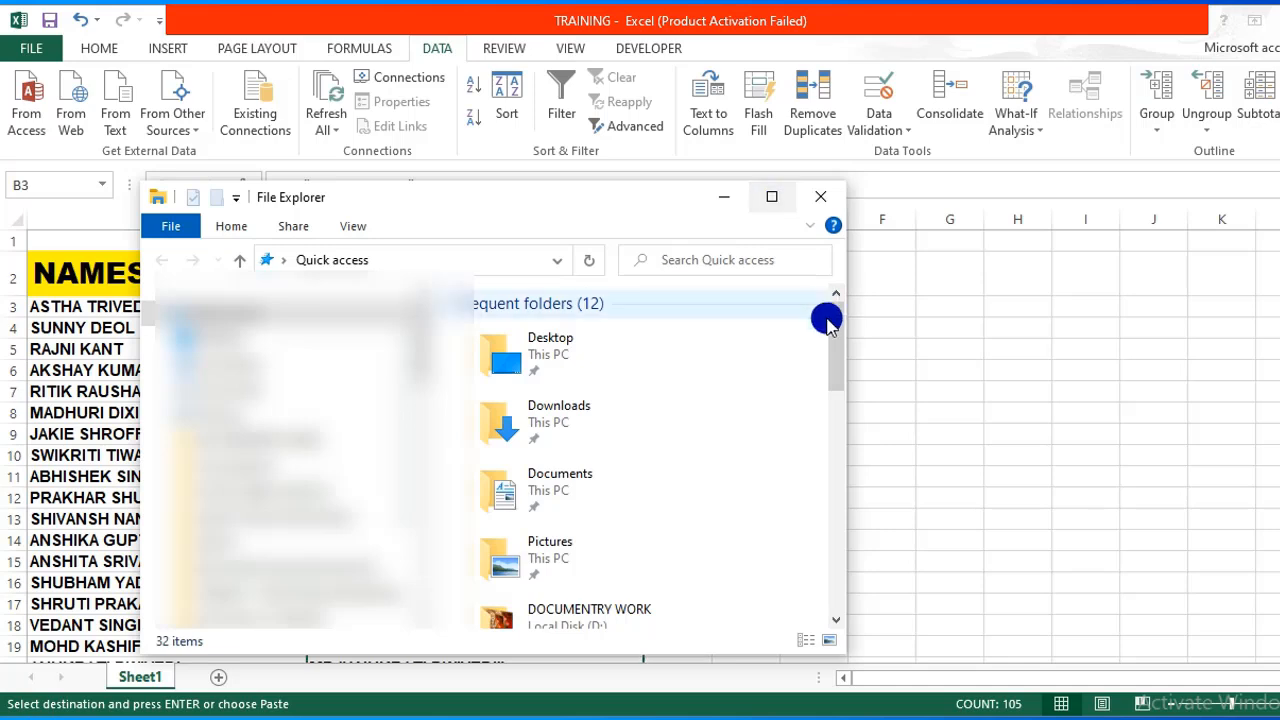
left_click_drag(832, 345, 831, 400)
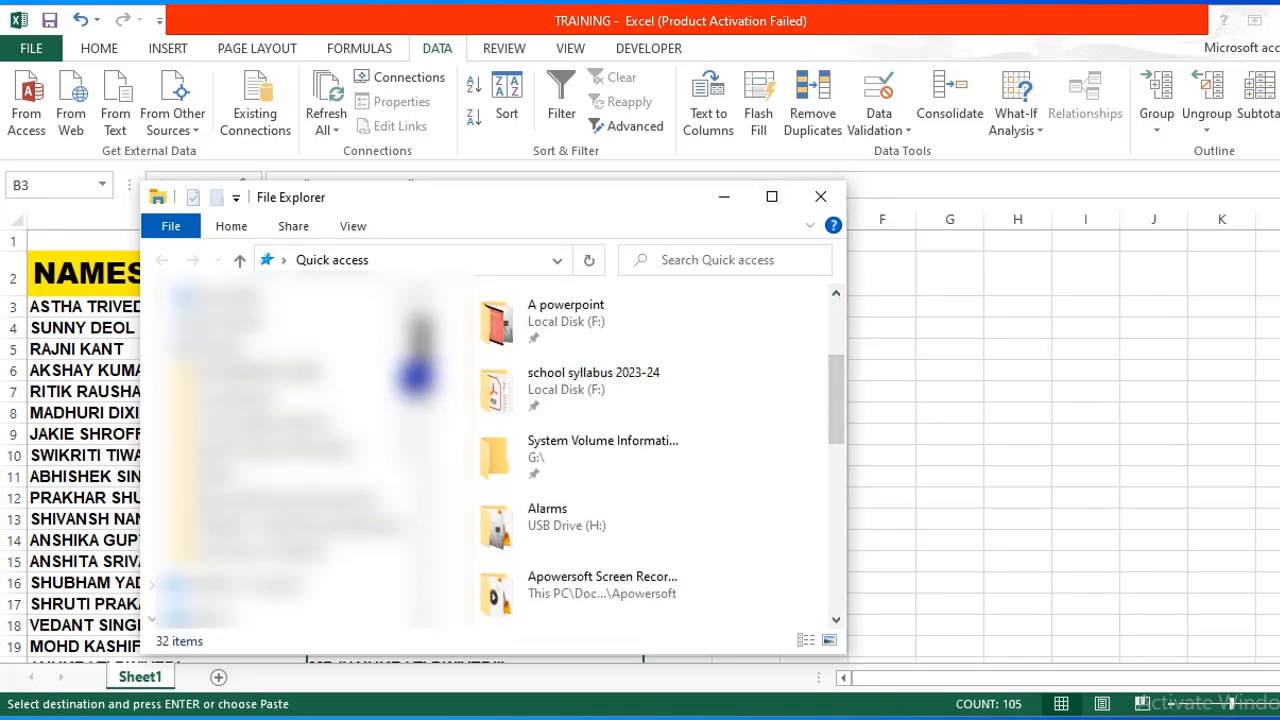
left_click(235, 478)
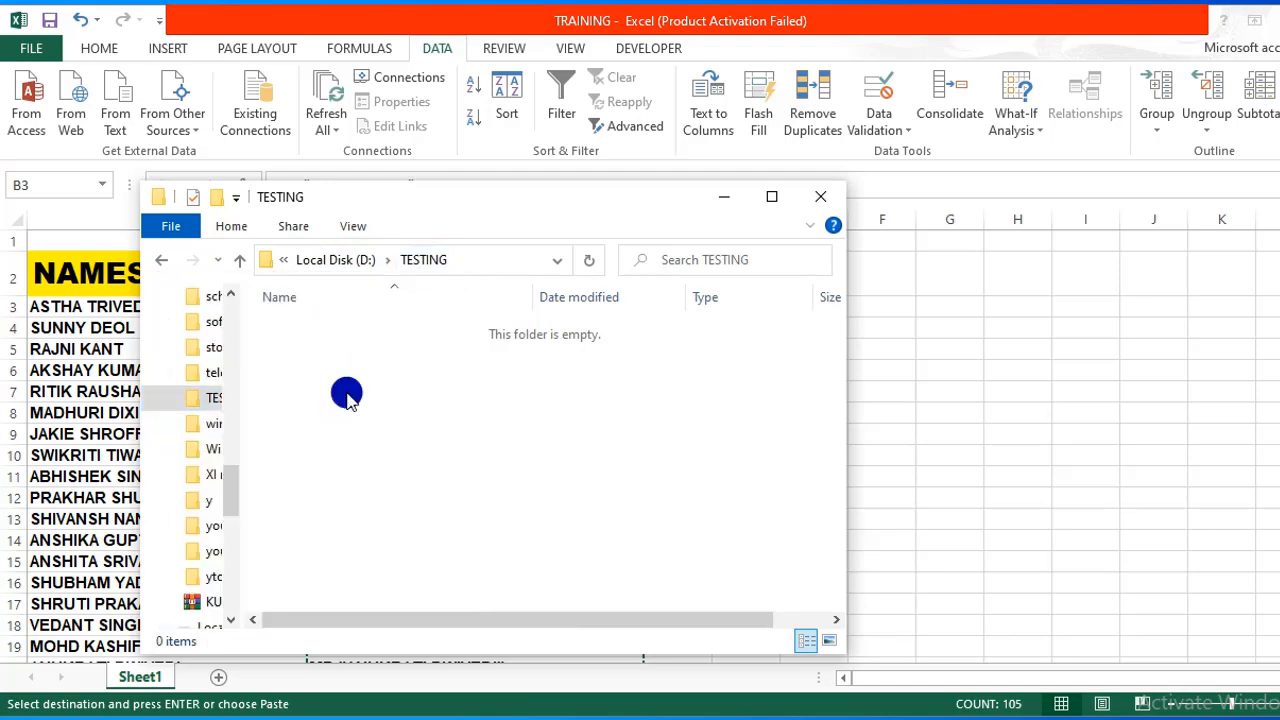
Add a New Text Document to the empty TESTING folder, naming it KBC.TXT.
right_click(347, 395)
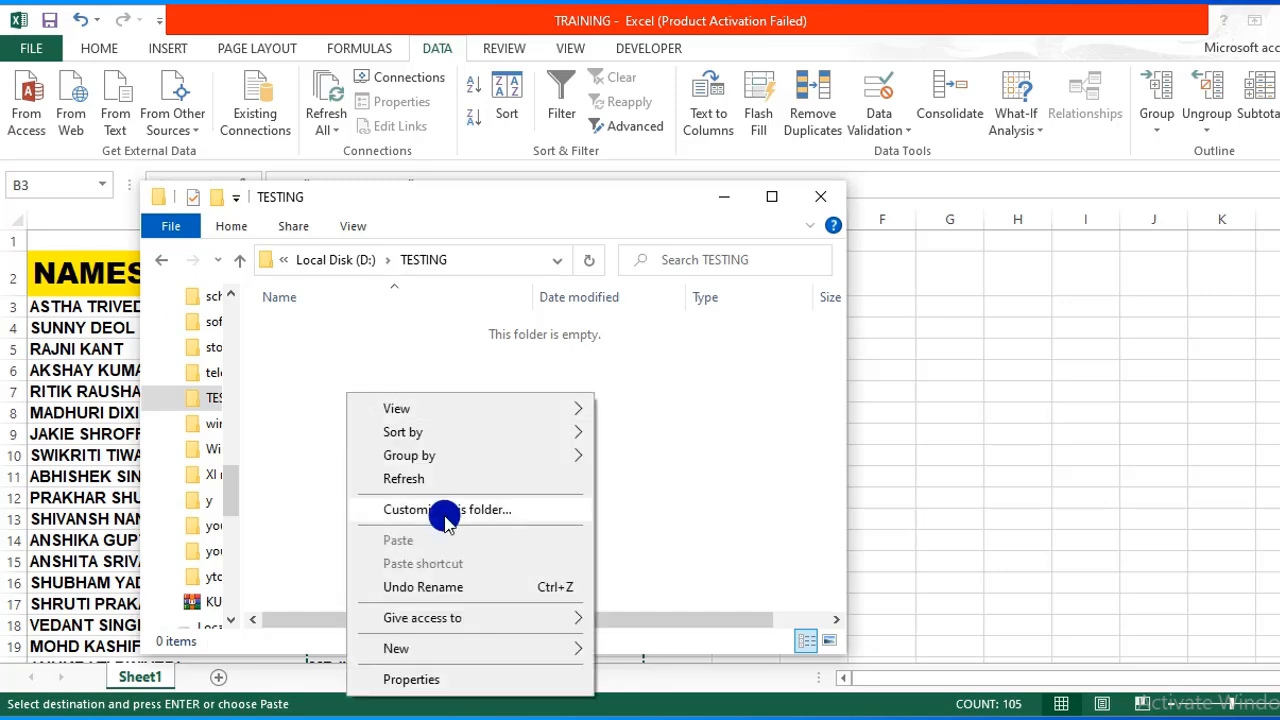
mouse_move(484, 648)
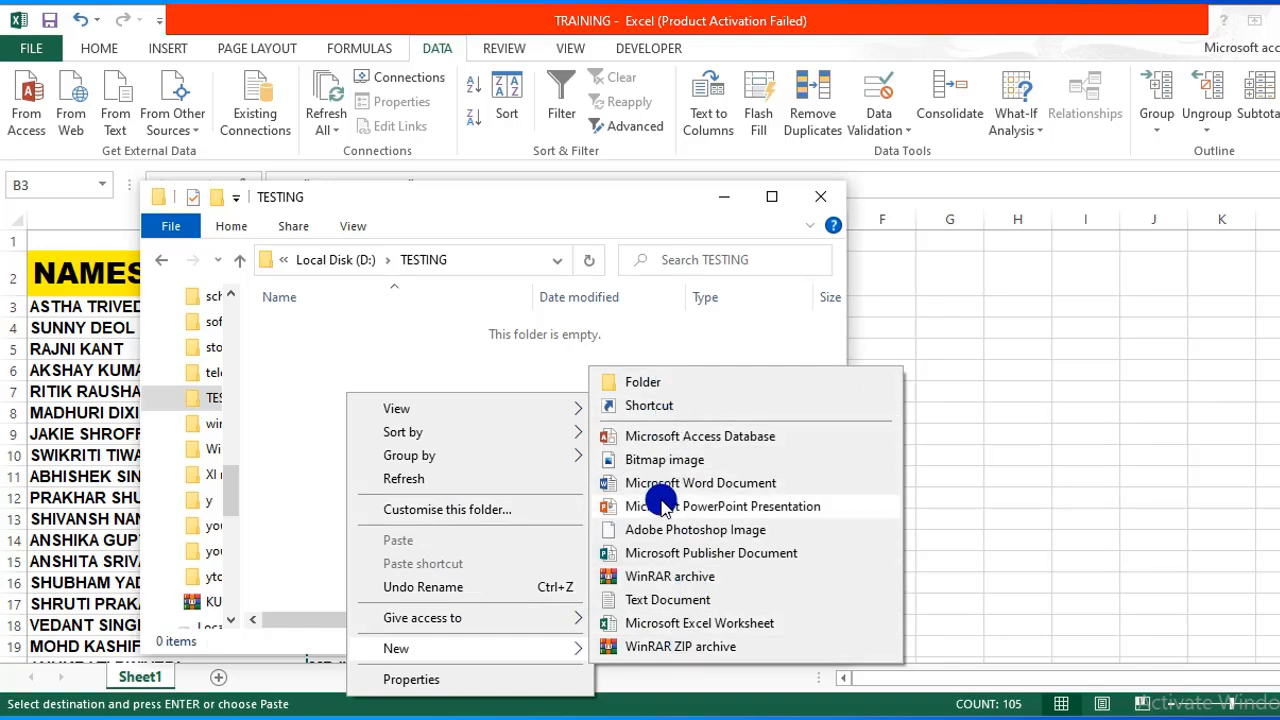
left_click(667, 600)
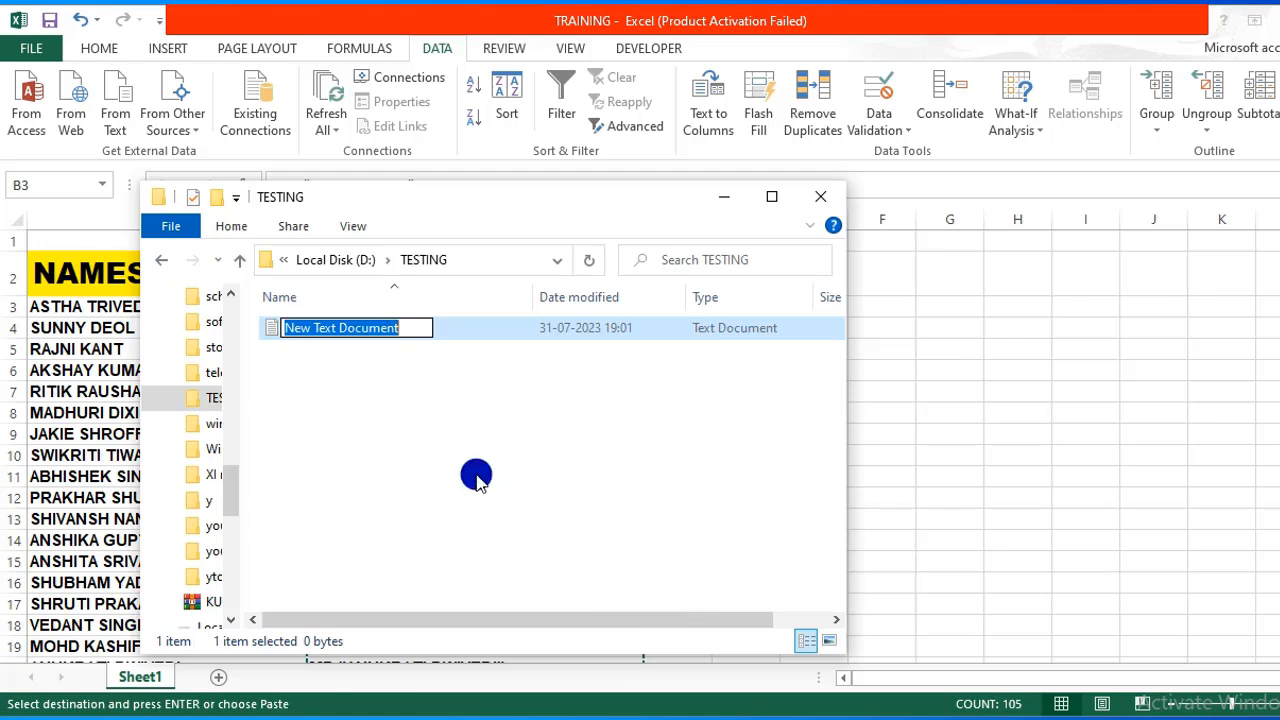
type("KBC")
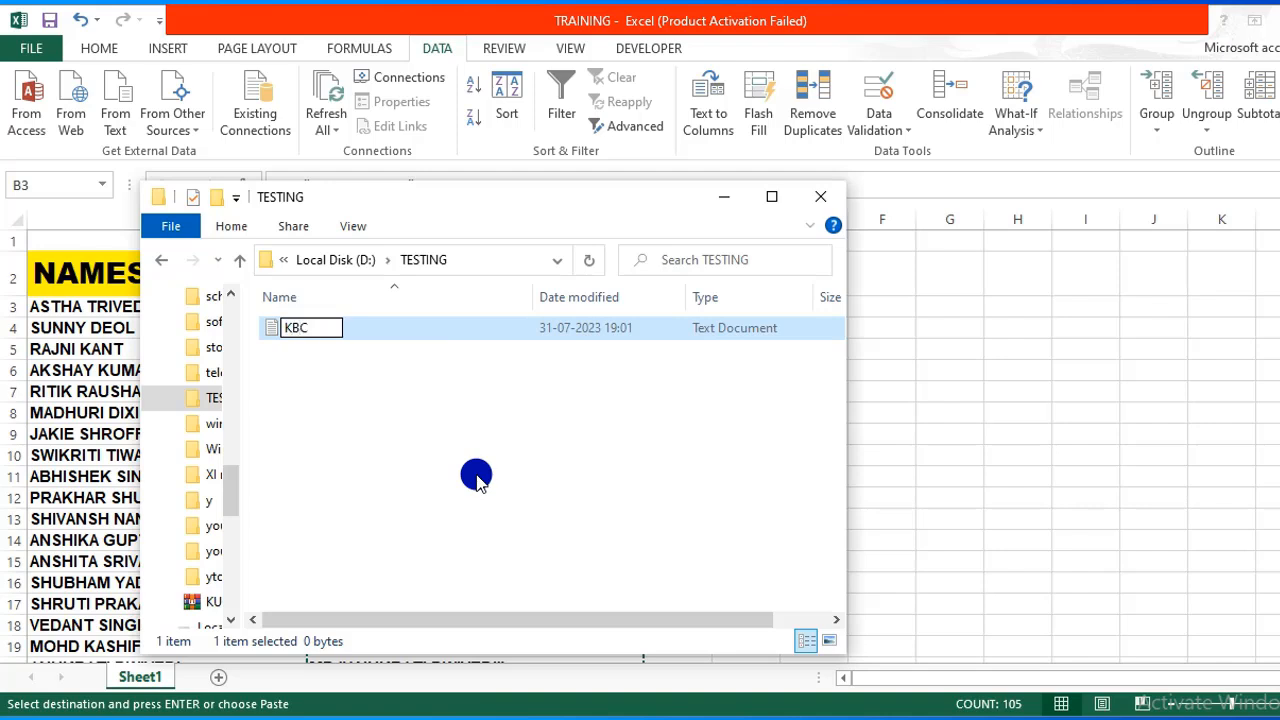
type(".TXT")
key("Return")
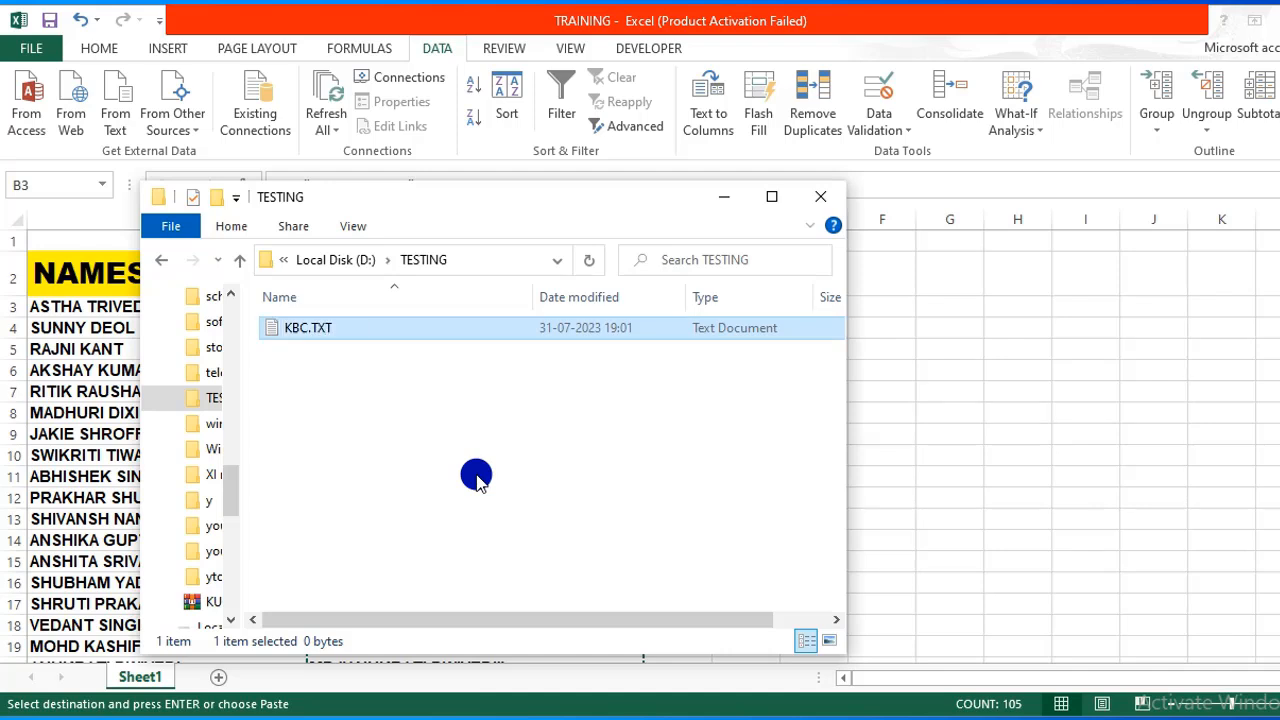
right_click(296, 335)
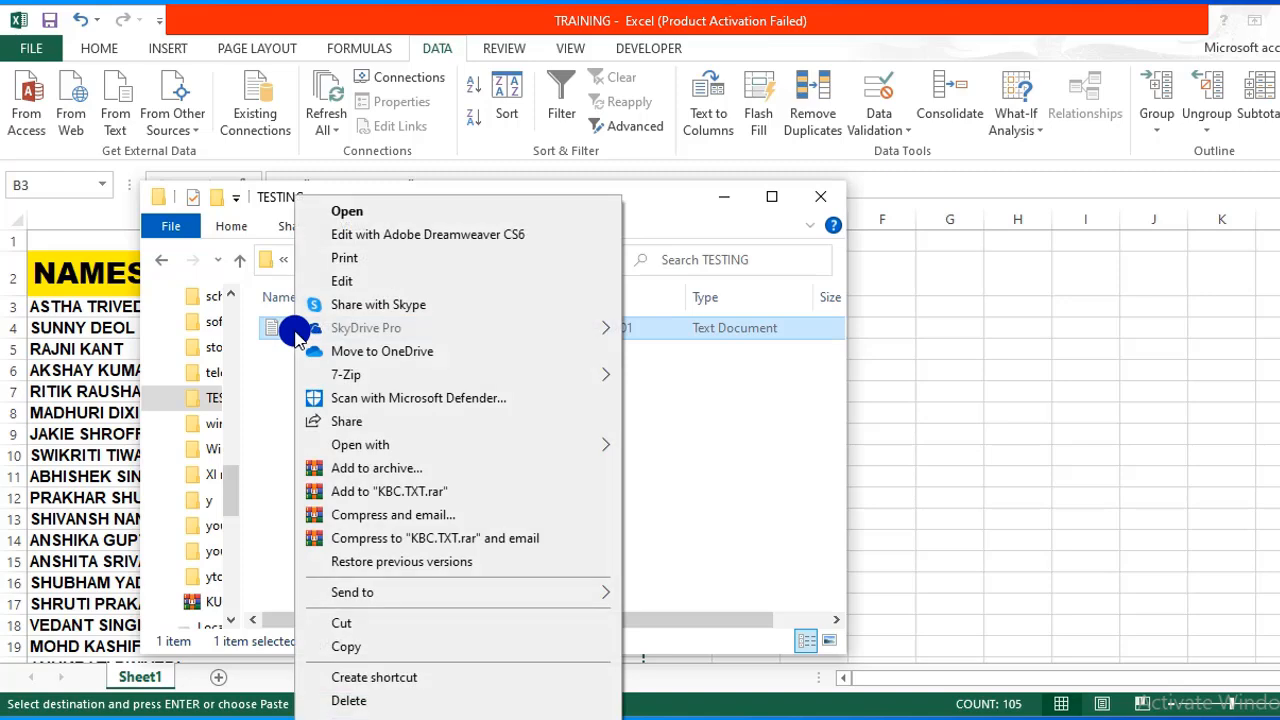
Open KBC.TXT in Notepad and paste in all the copied MD command lines.
left_click(404, 214)
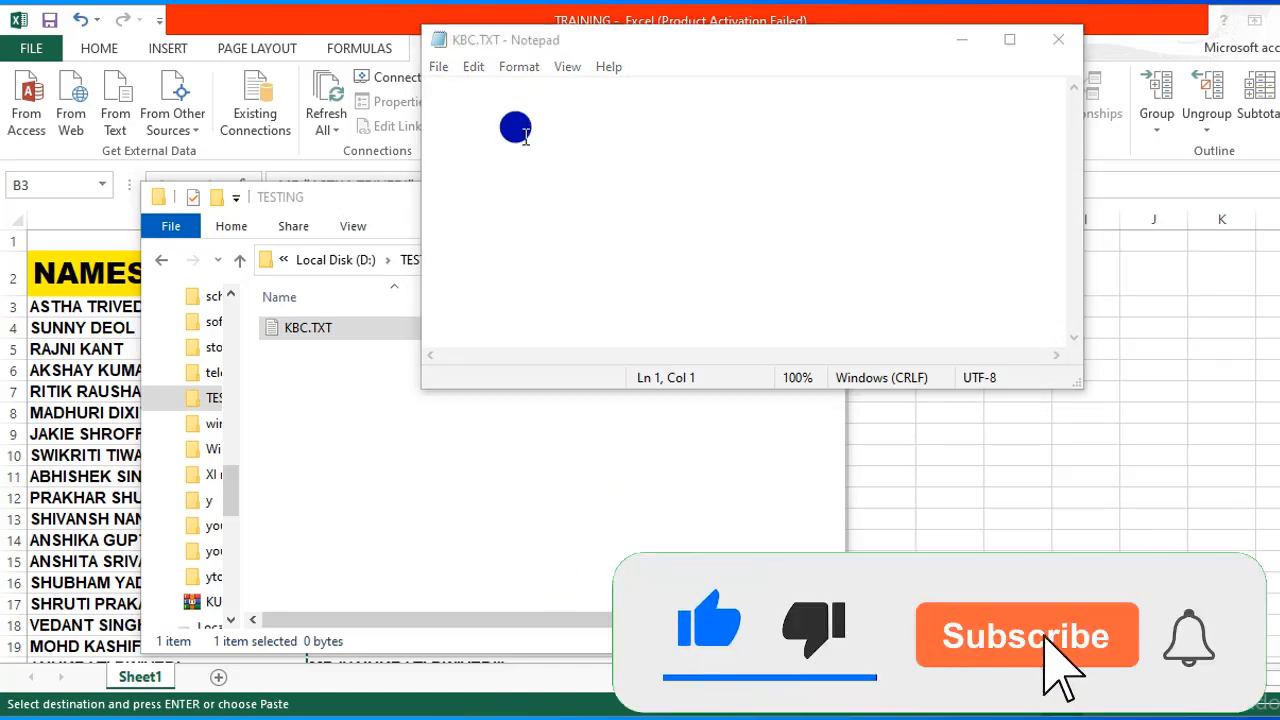
left_click(478, 94)
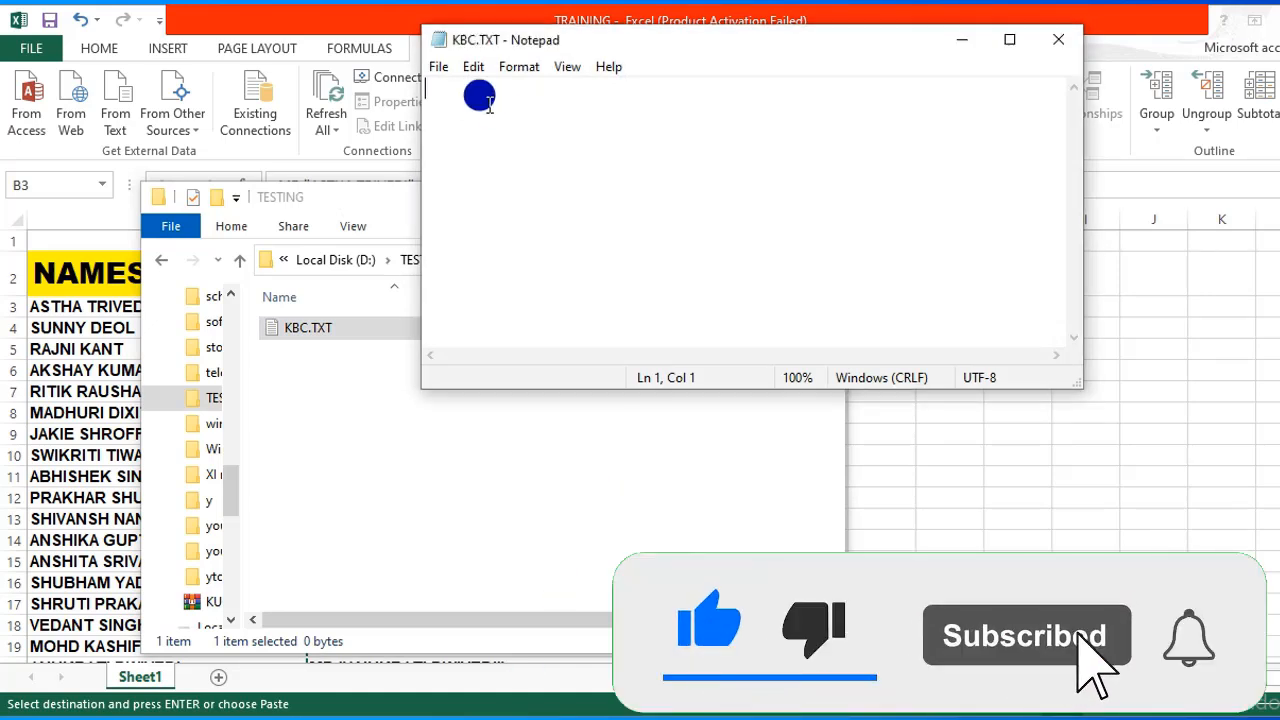
left_click(476, 67)
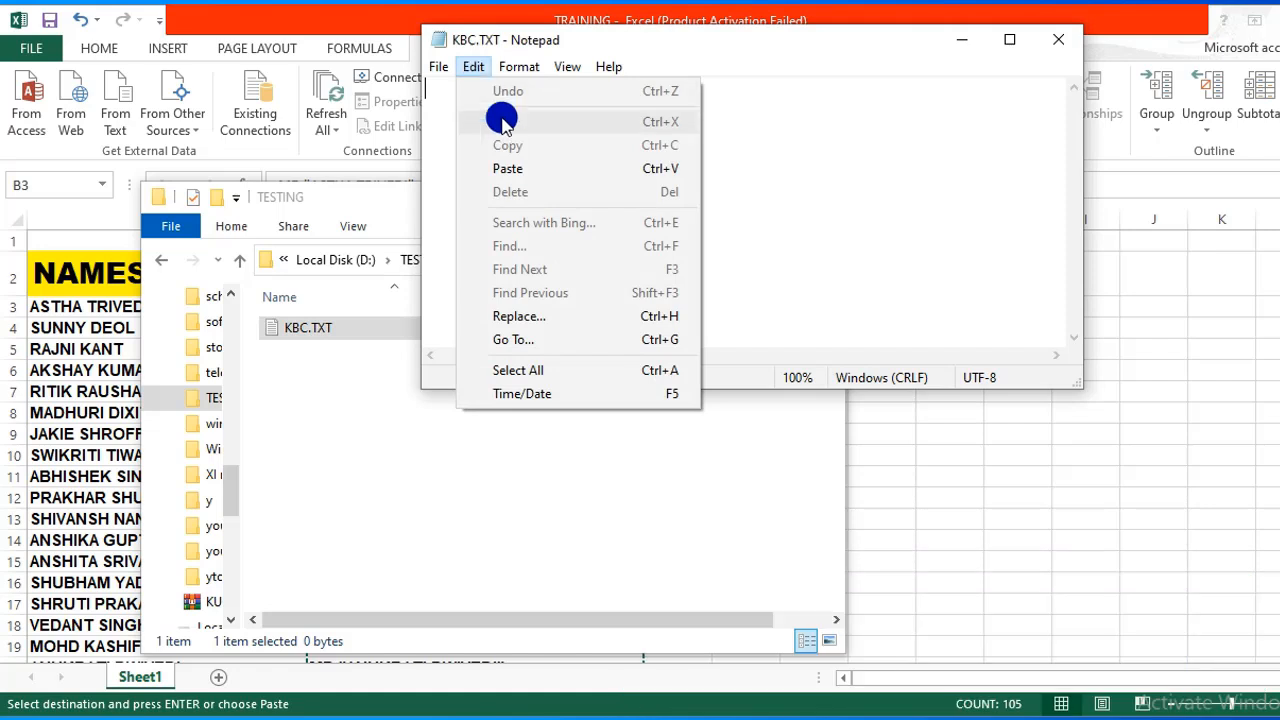
left_click(516, 170)
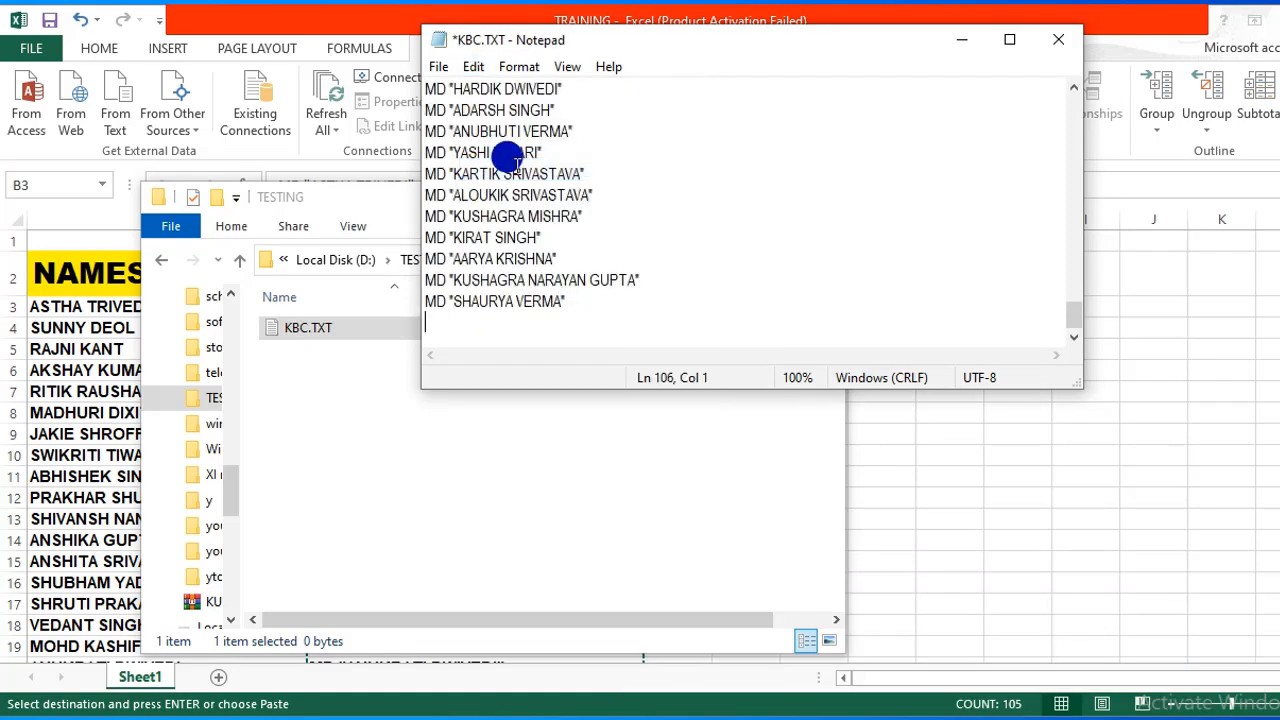
left_click_drag(1072, 320, 1080, 106)
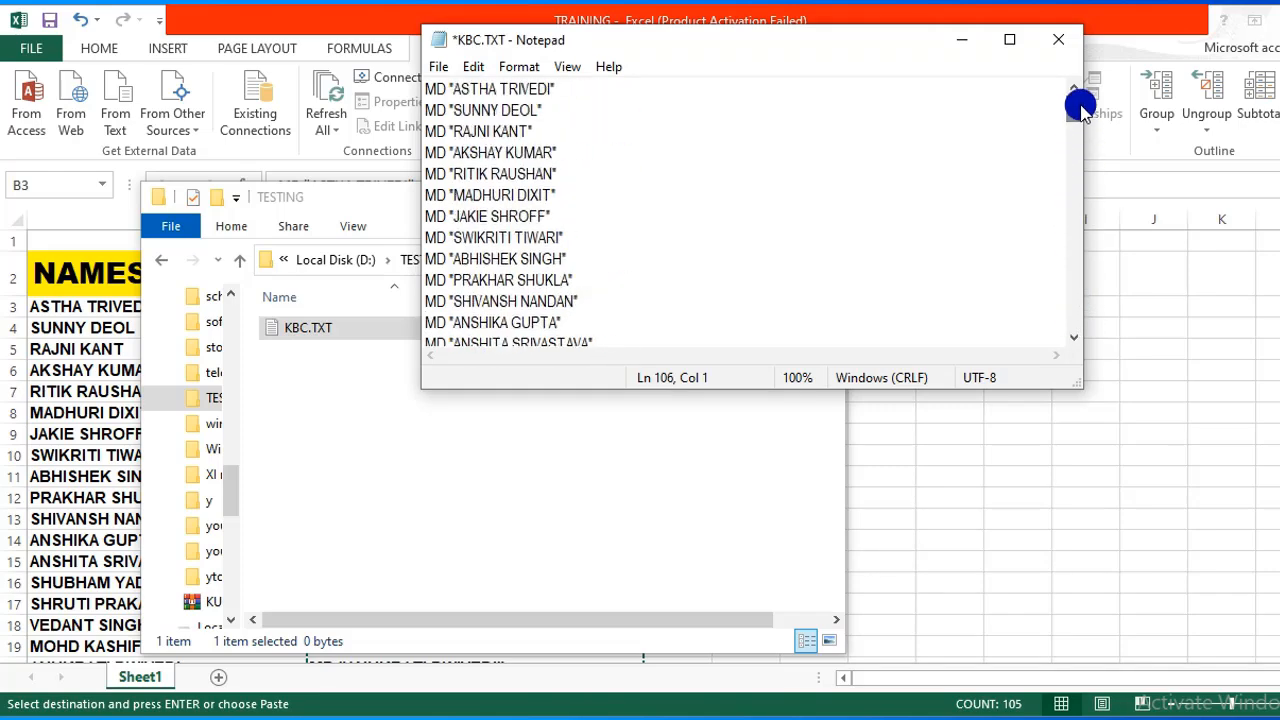
Save KBC.TXT (2.12 KB) and close Notepad.
left_click(437, 68)
left_click(465, 160)
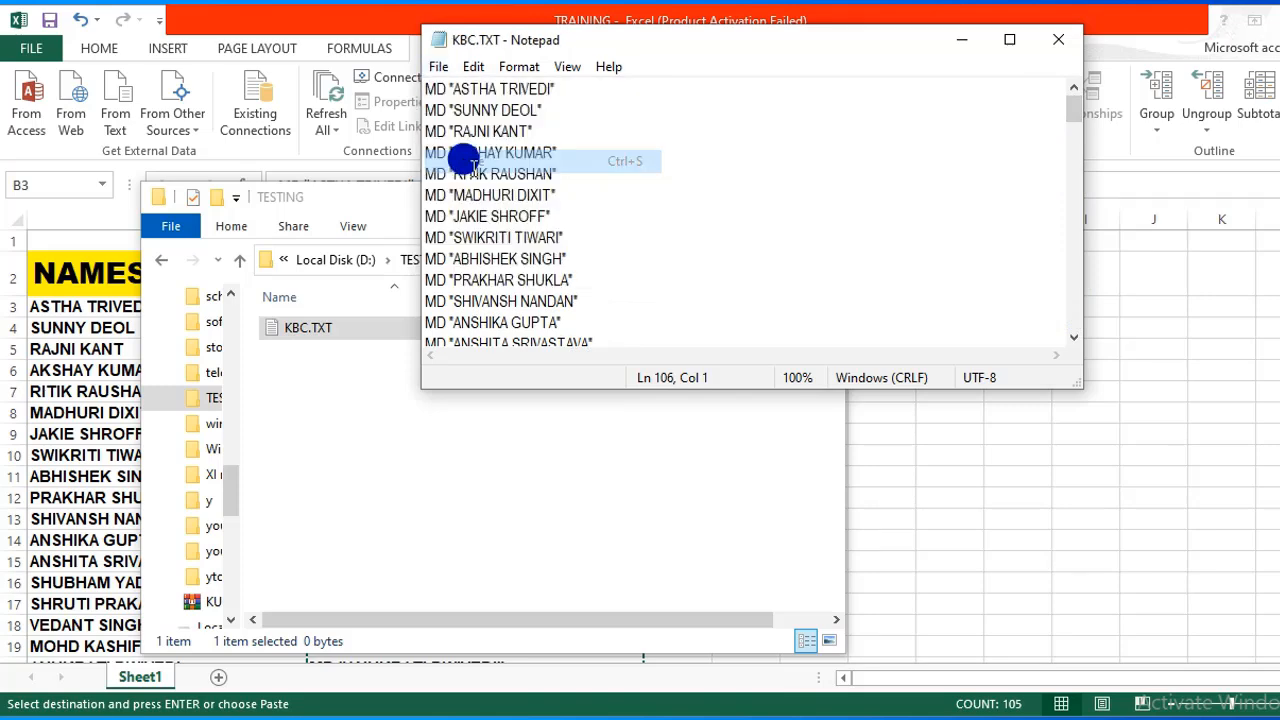
left_click(1062, 42)
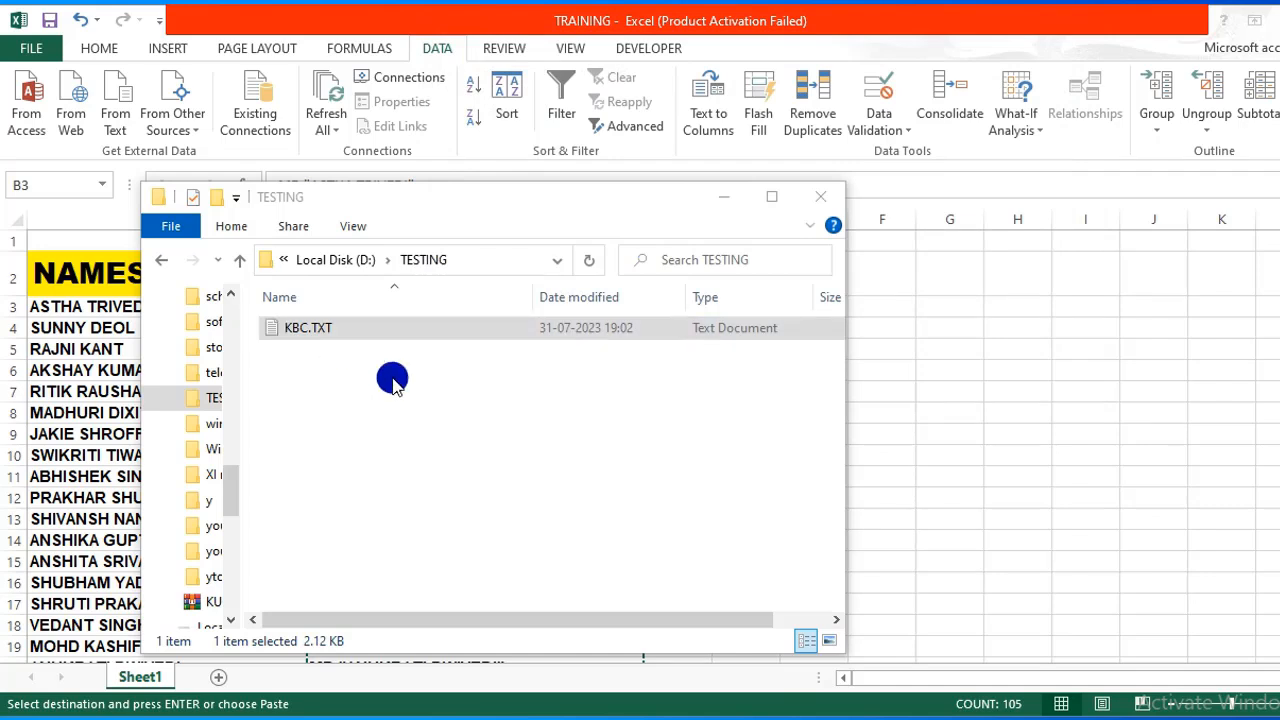
Change KBC.TXT's extension from TXT to BAT, making it KBC.bat.
left_click(337, 327)
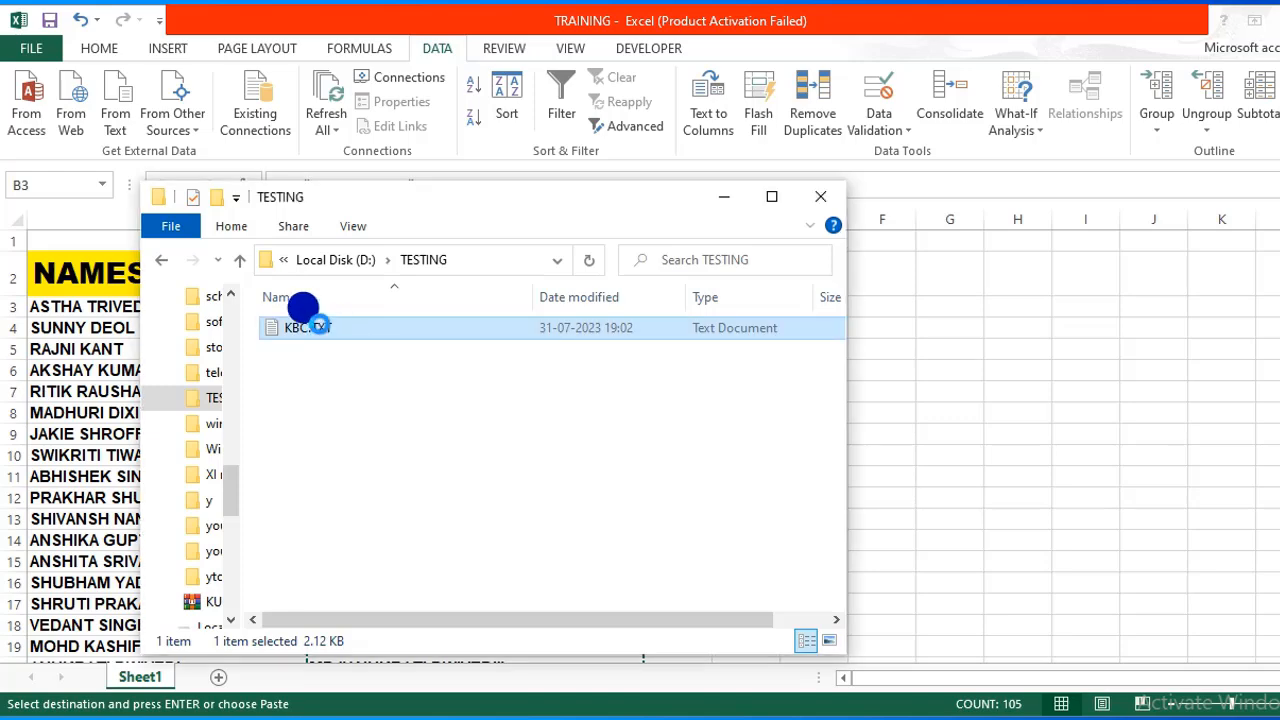
right_click(318, 327)
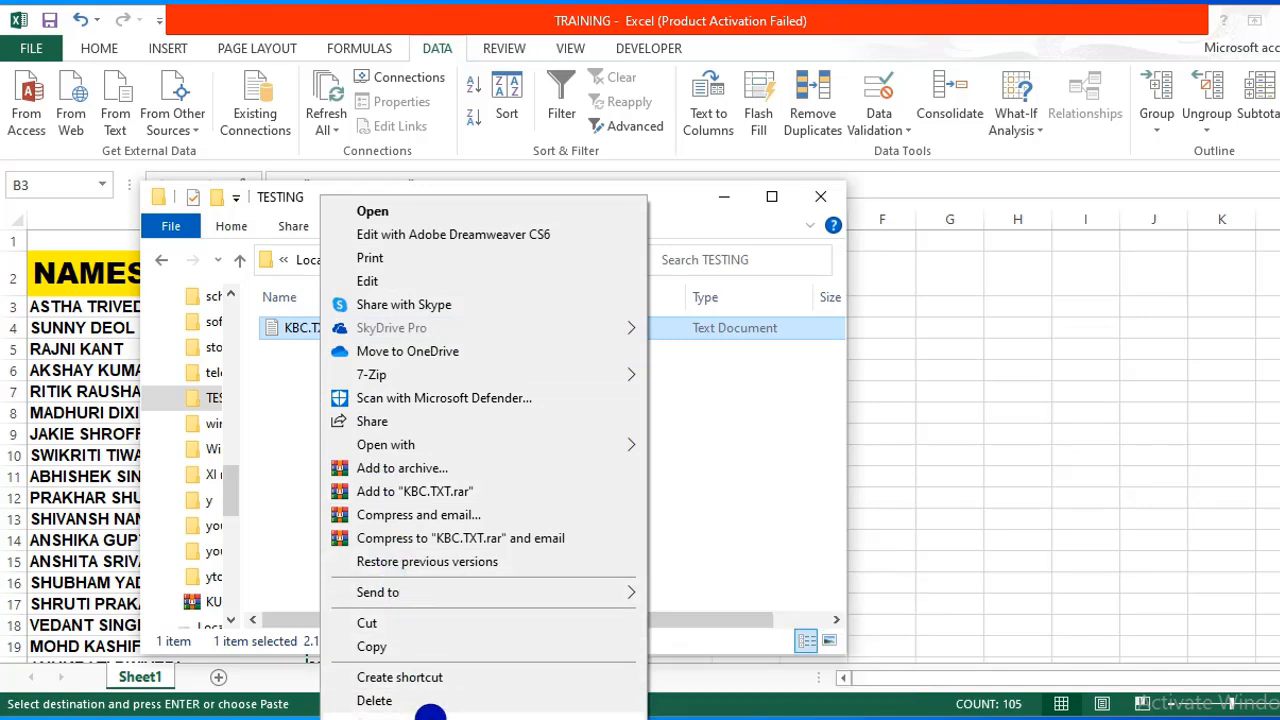
left_click(429, 712)
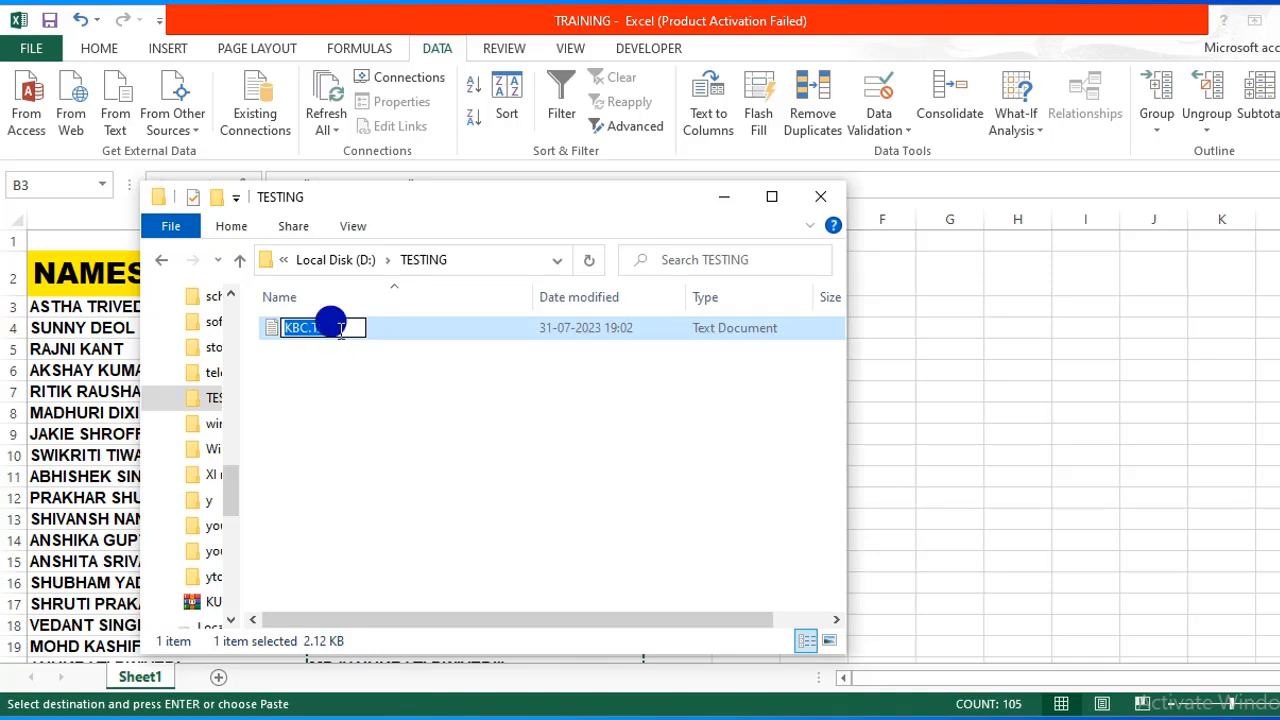
left_click(340, 330)
key("BackSpace")
key("BackSpace")
key("BackSpace")
type("BAT")
key("Return")
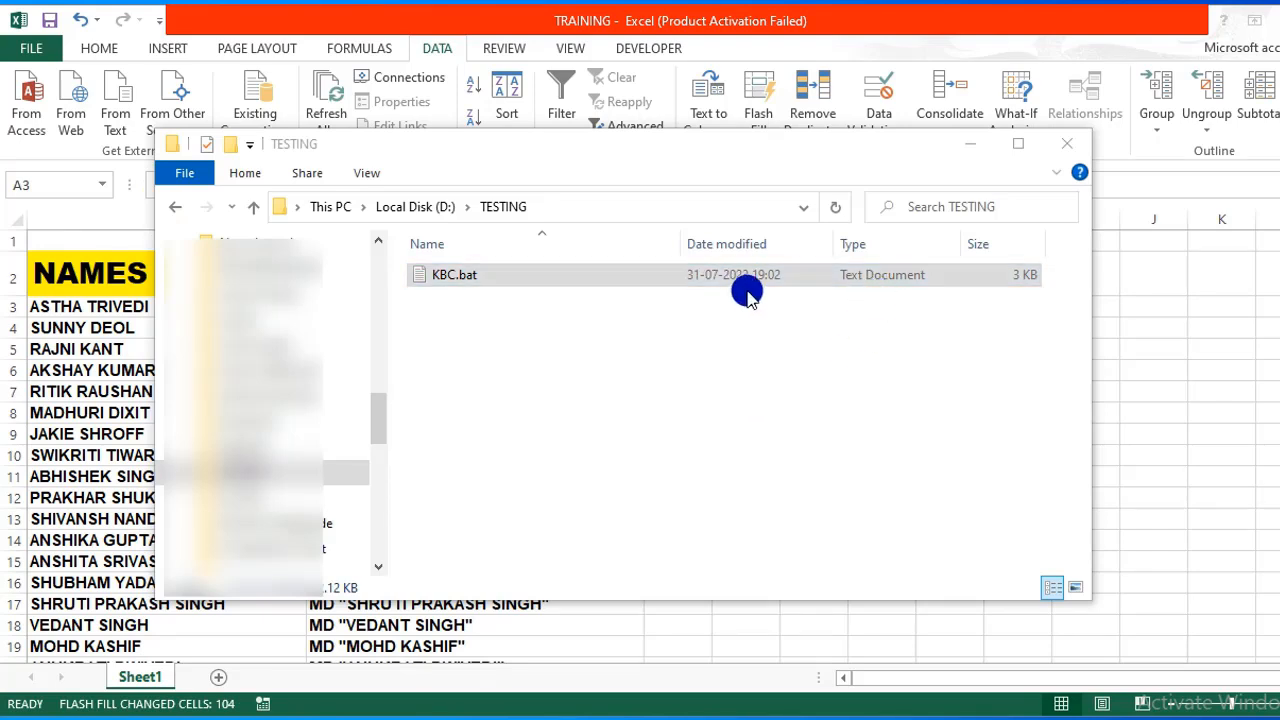
left_click(436, 279)
Open KBC.bat in Notepad and Save As with the file name KBC2.bat.
right_click(436, 281)
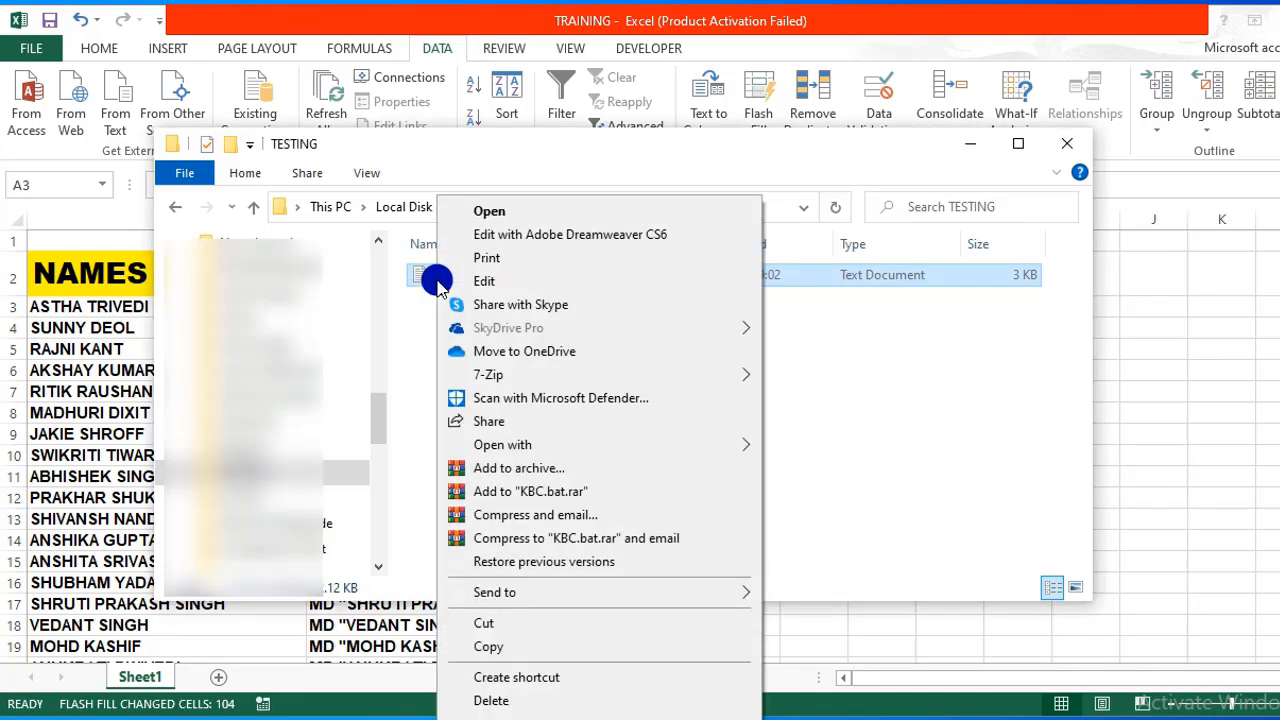
left_click(509, 214)
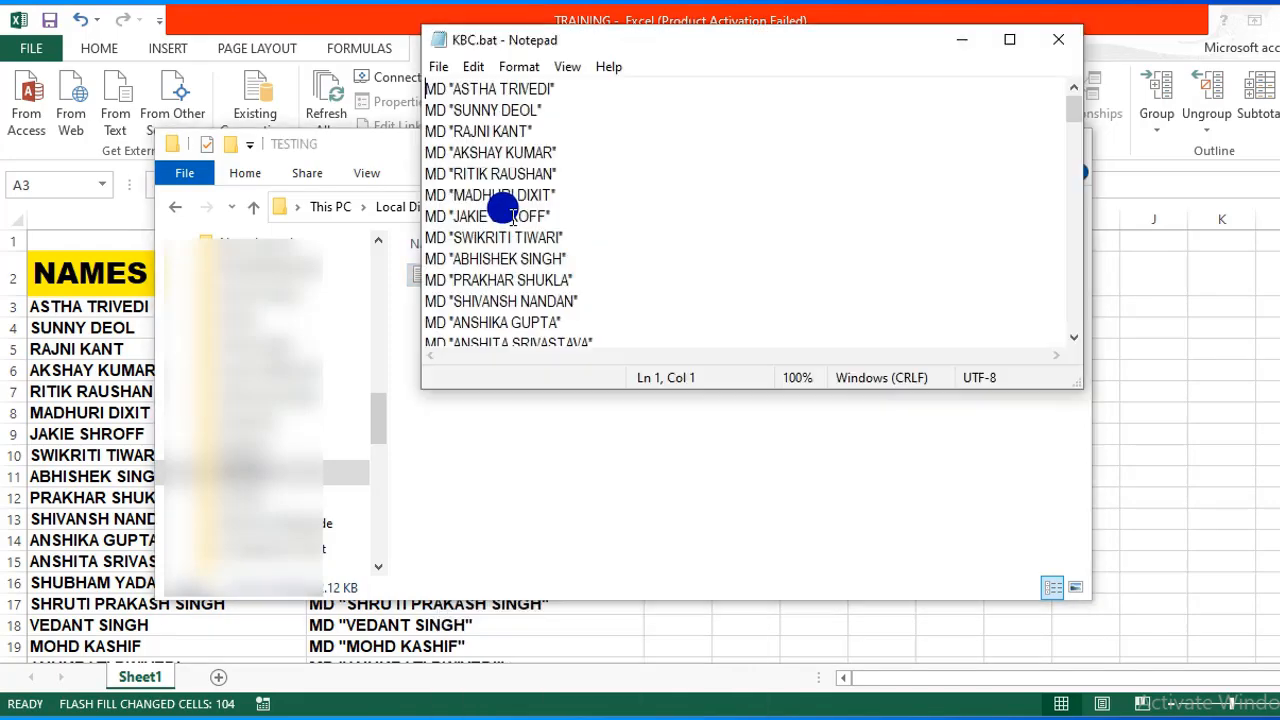
left_click(440, 68)
left_click(540, 182)
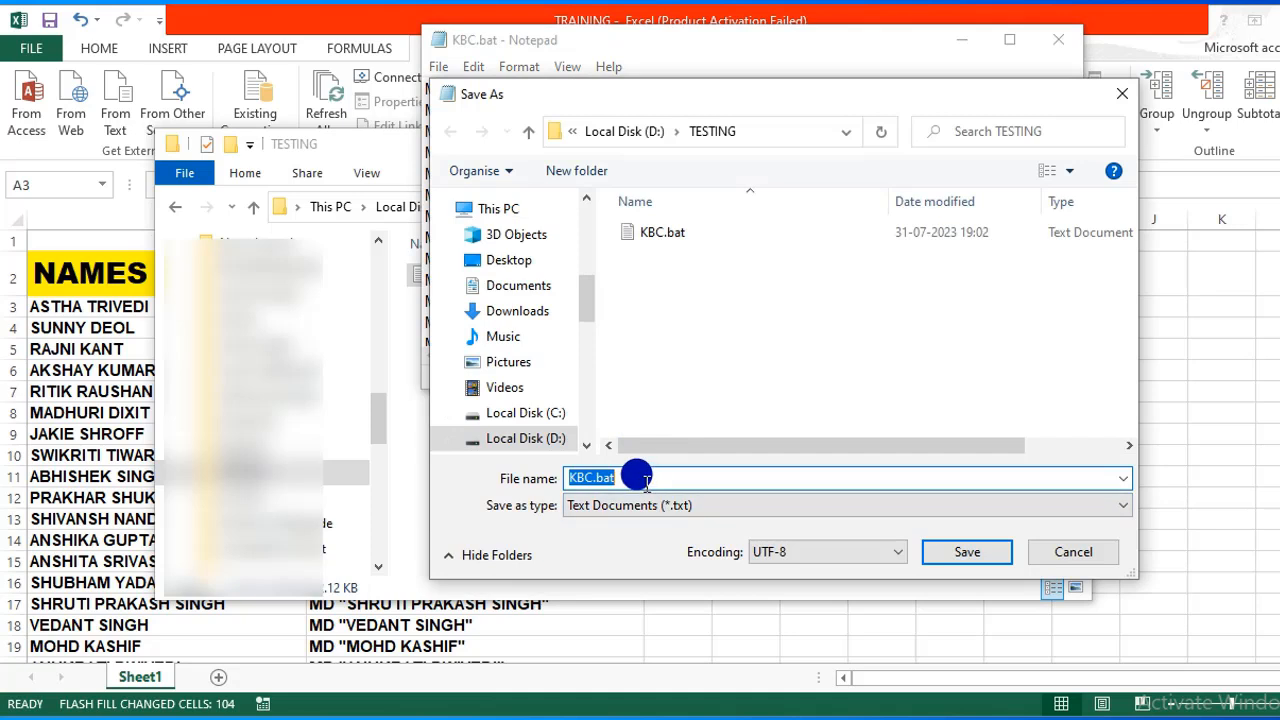
left_click(627, 478)
key("BackSpace")
key("BackSpace")
key("BackSpace")
key("BackSpace")
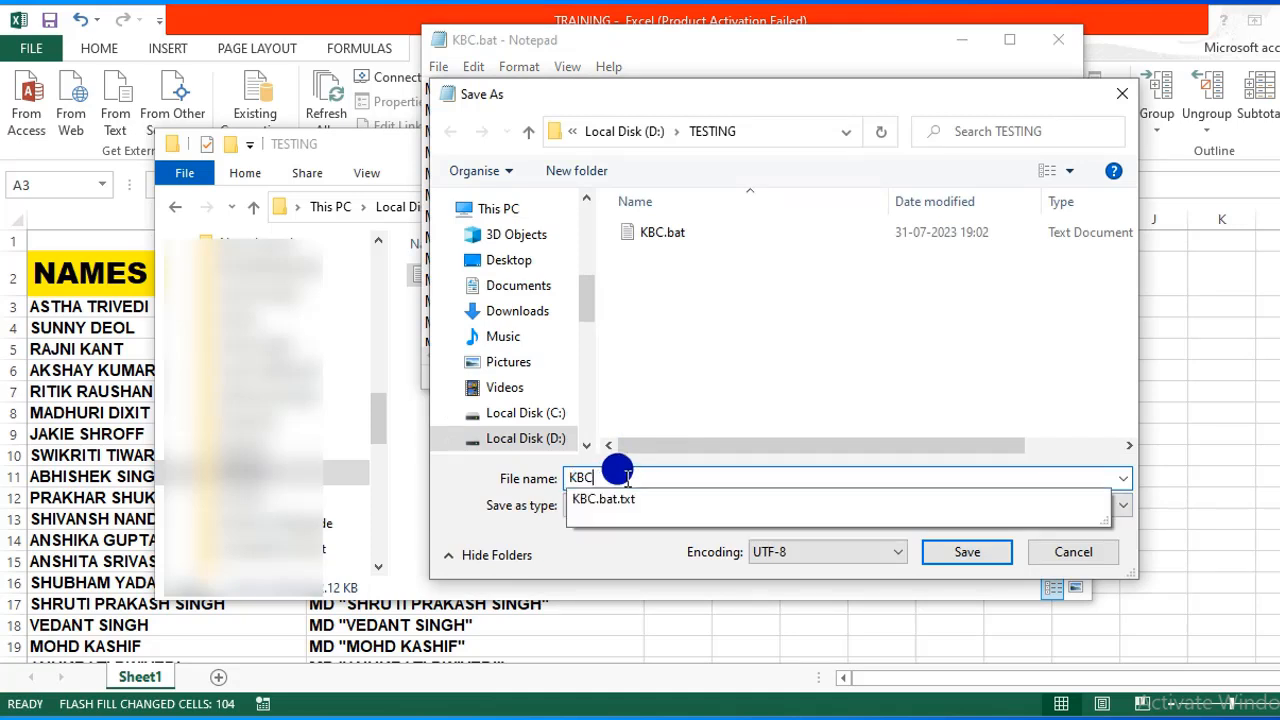
type("2")
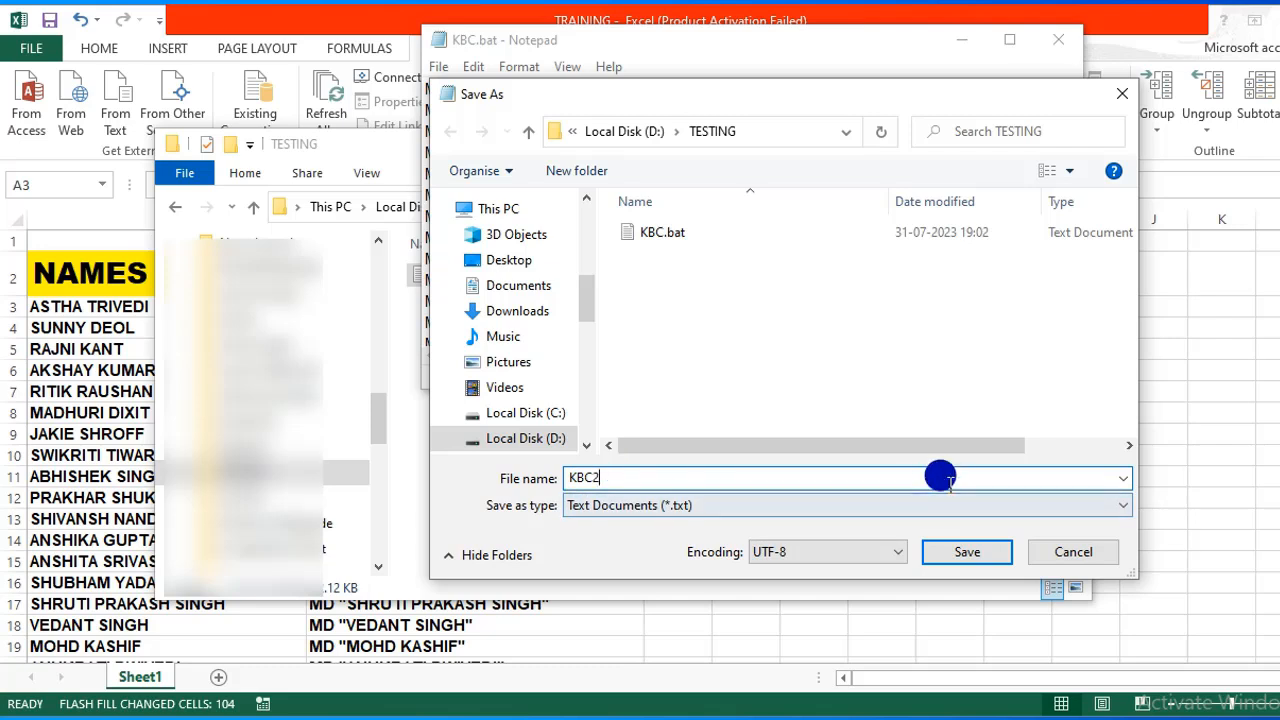
type(".bat")
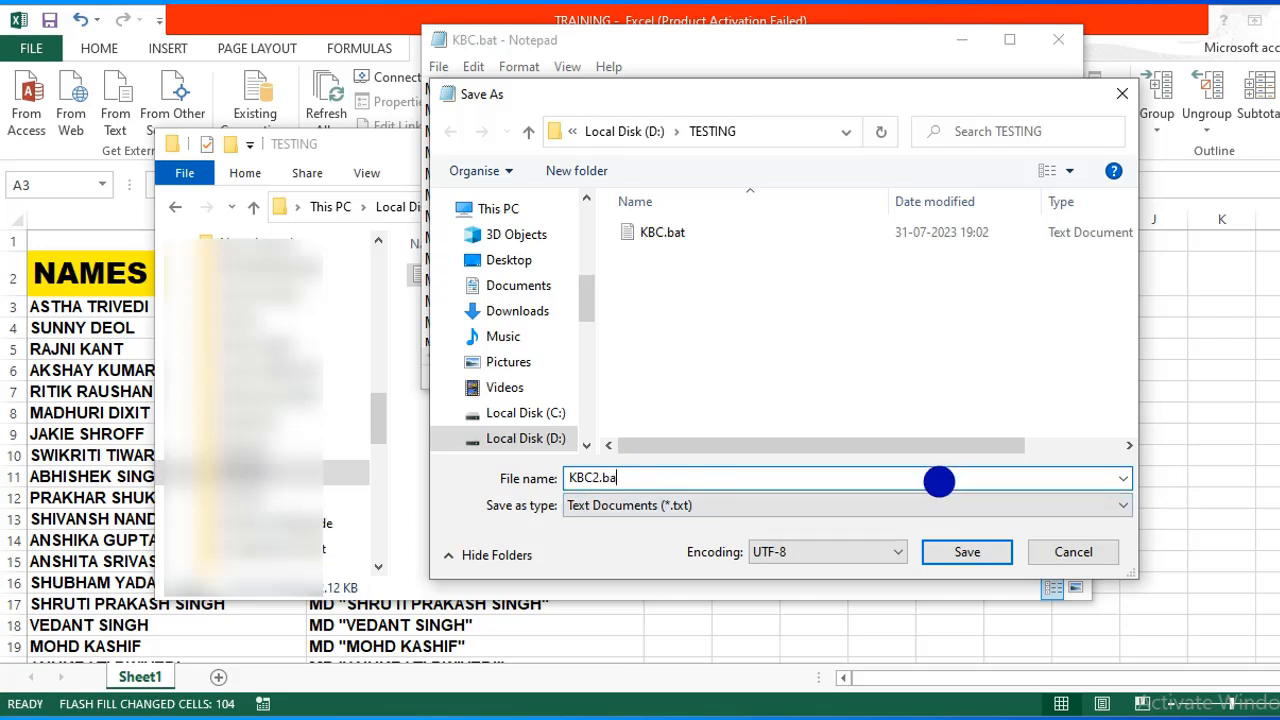
Set Save as type to All Files, save KBC2.bat, and close Notepad.
left_click(1128, 507)
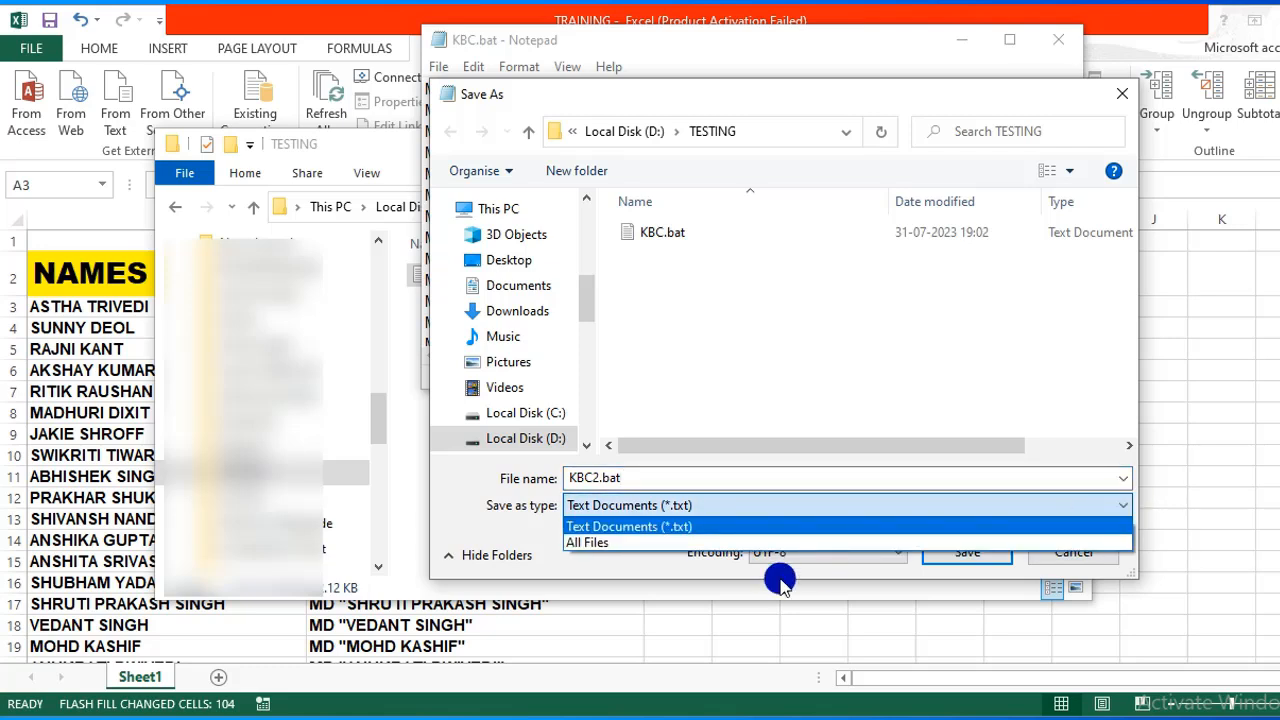
left_click(690, 545)
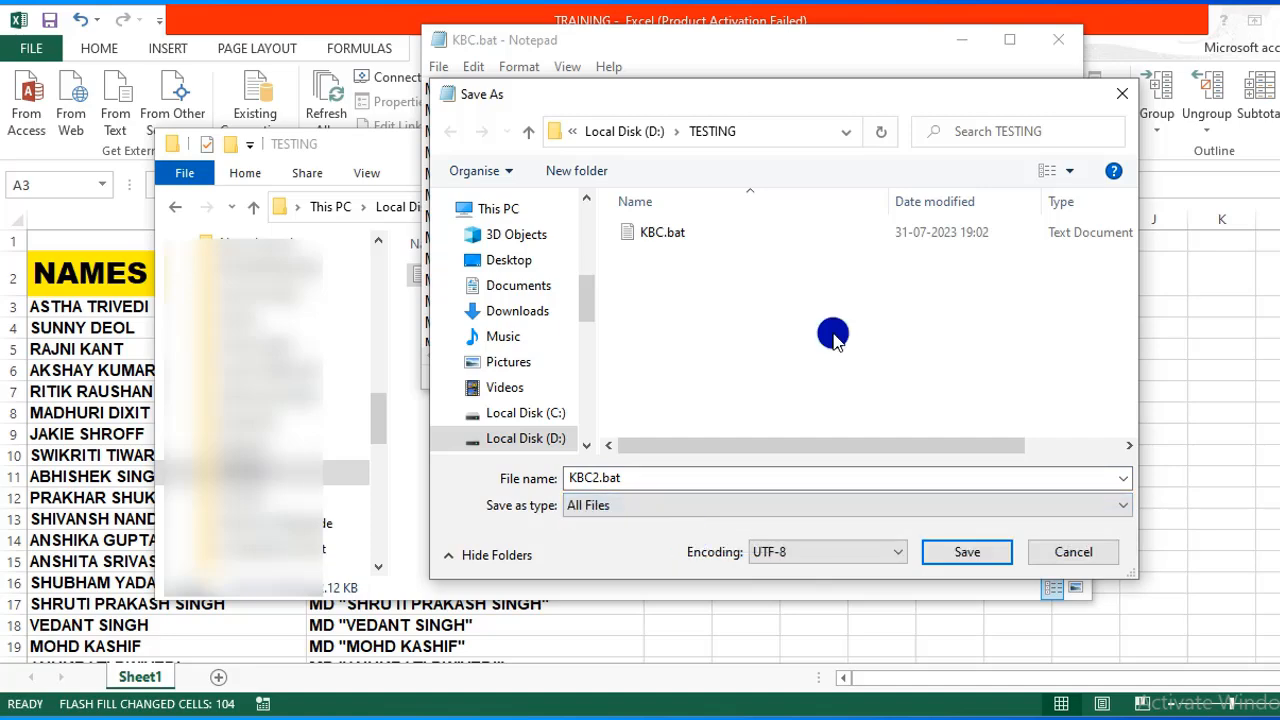
left_click(967, 553)
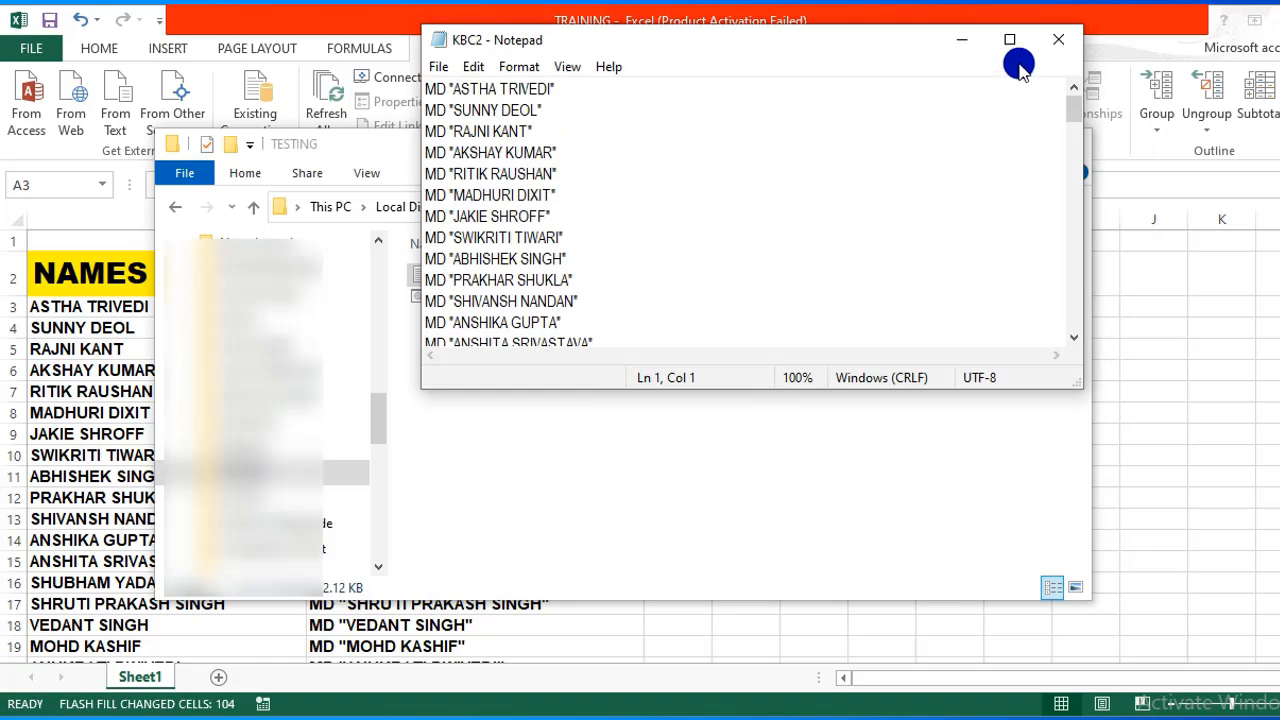
left_click(1068, 45)
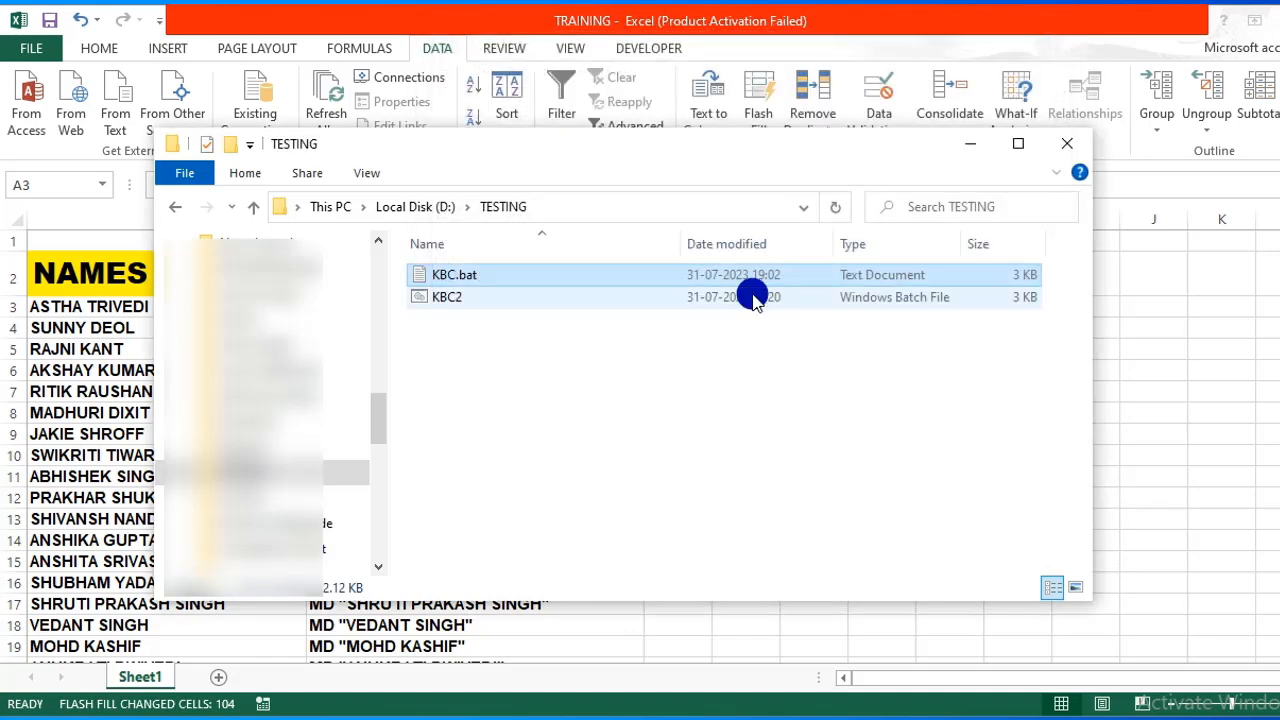
left_click(483, 309)
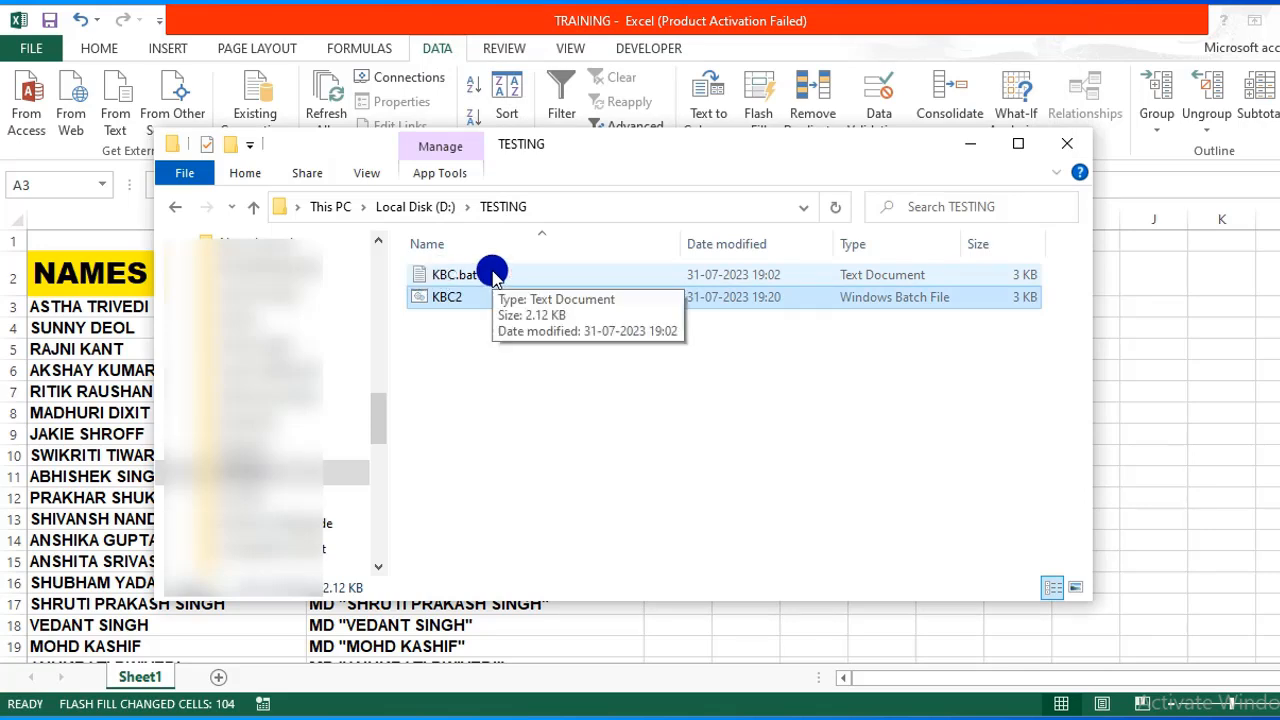
Compare the KBC.bat and KBC2 file types, then run KBC2 by double-clicking it.
left_click(425, 279)
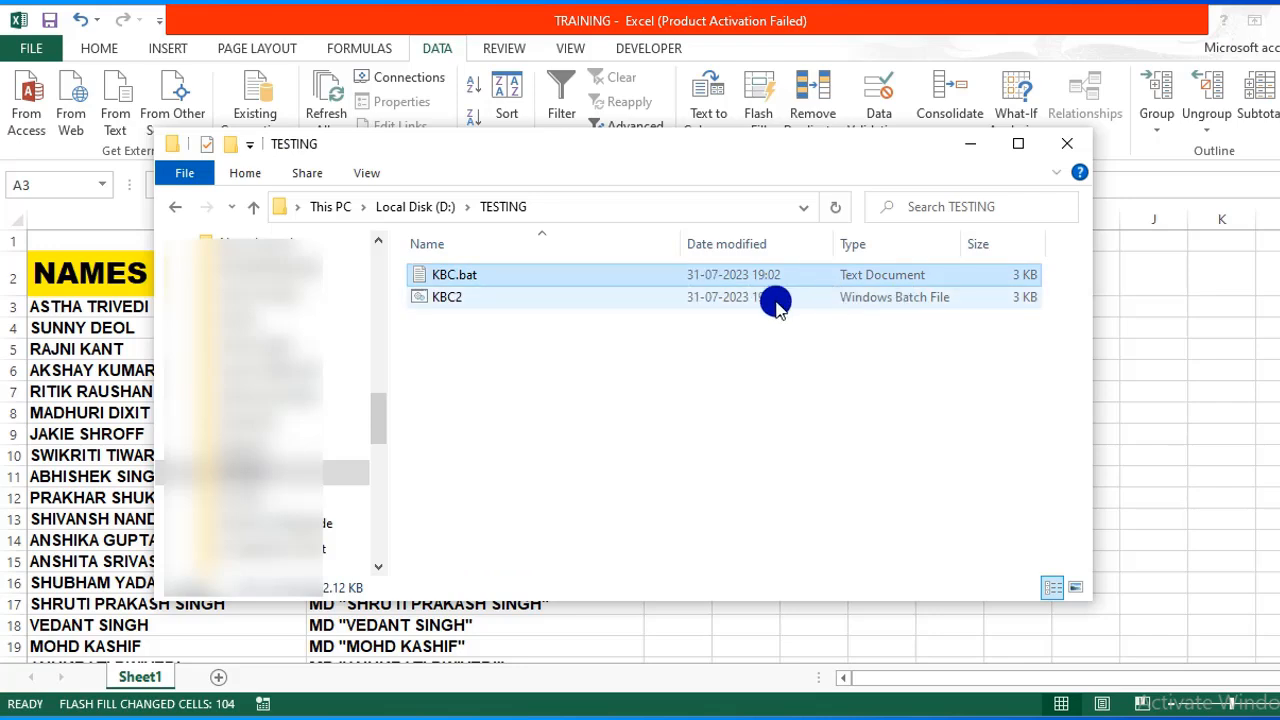
left_click(495, 308)
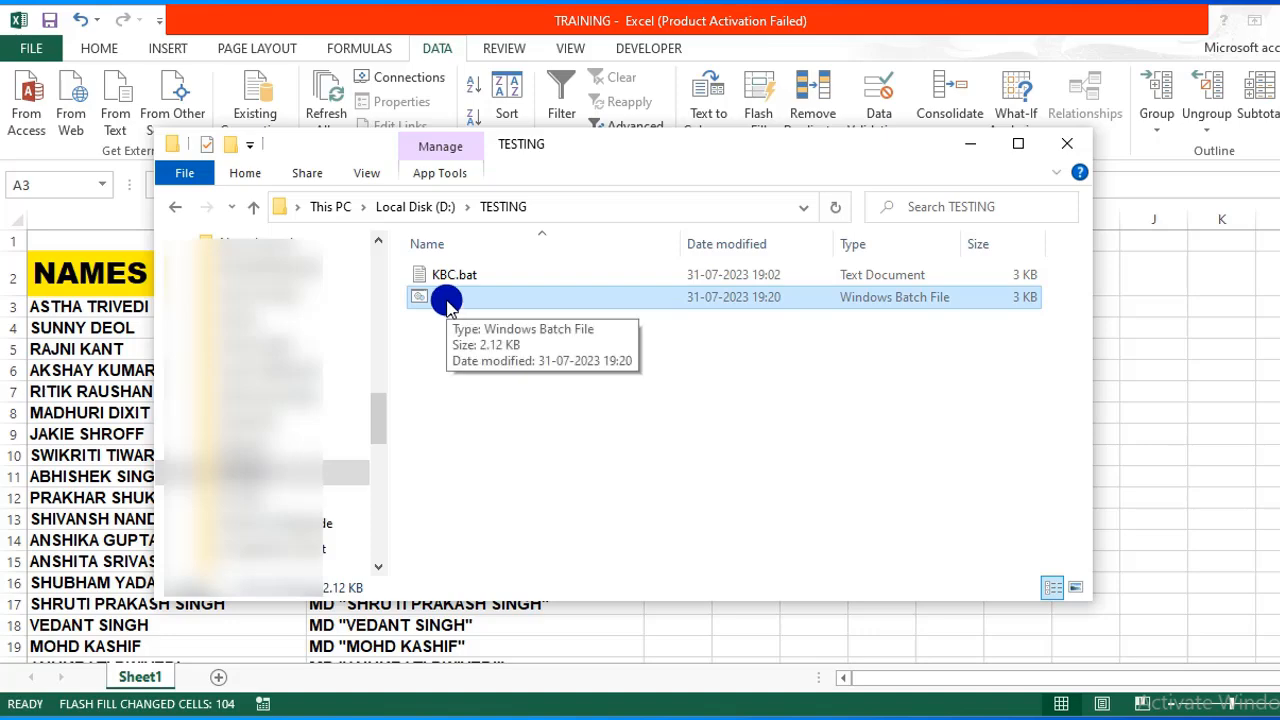
double_click(447, 297)
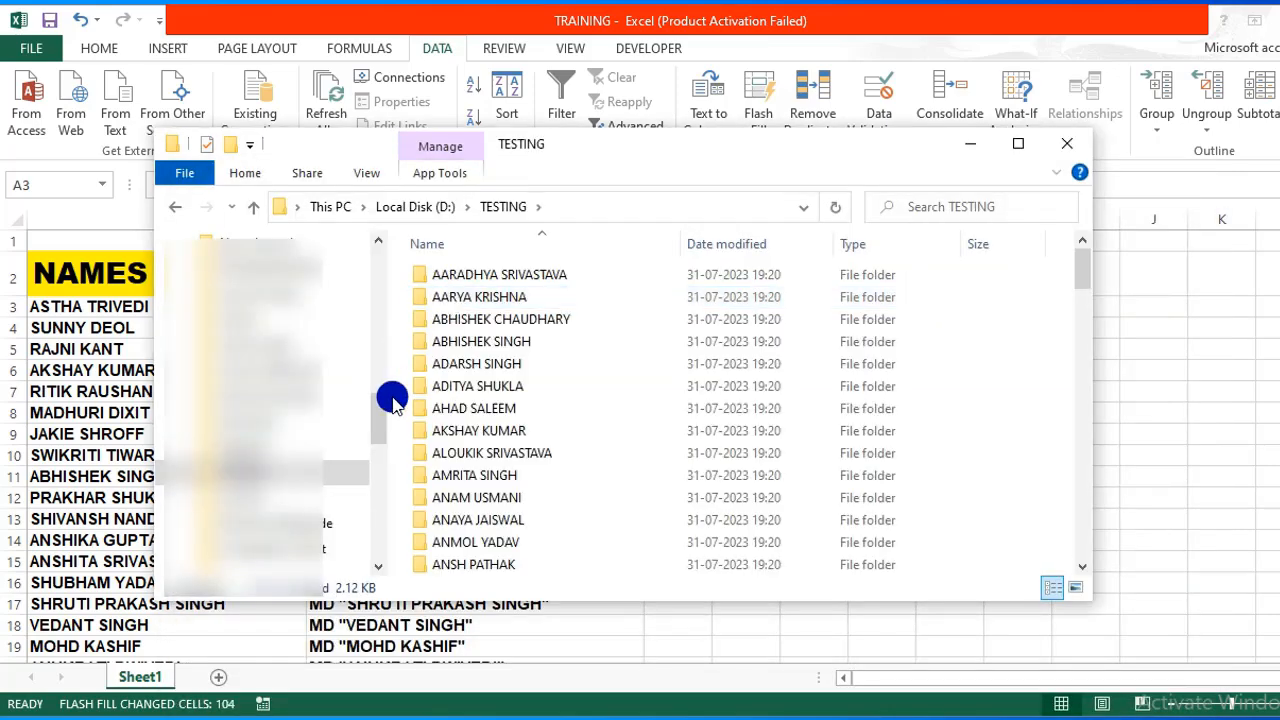
Widen the folder list and step through the new name folders to the end.
left_click_drag(386, 388, 208, 467)
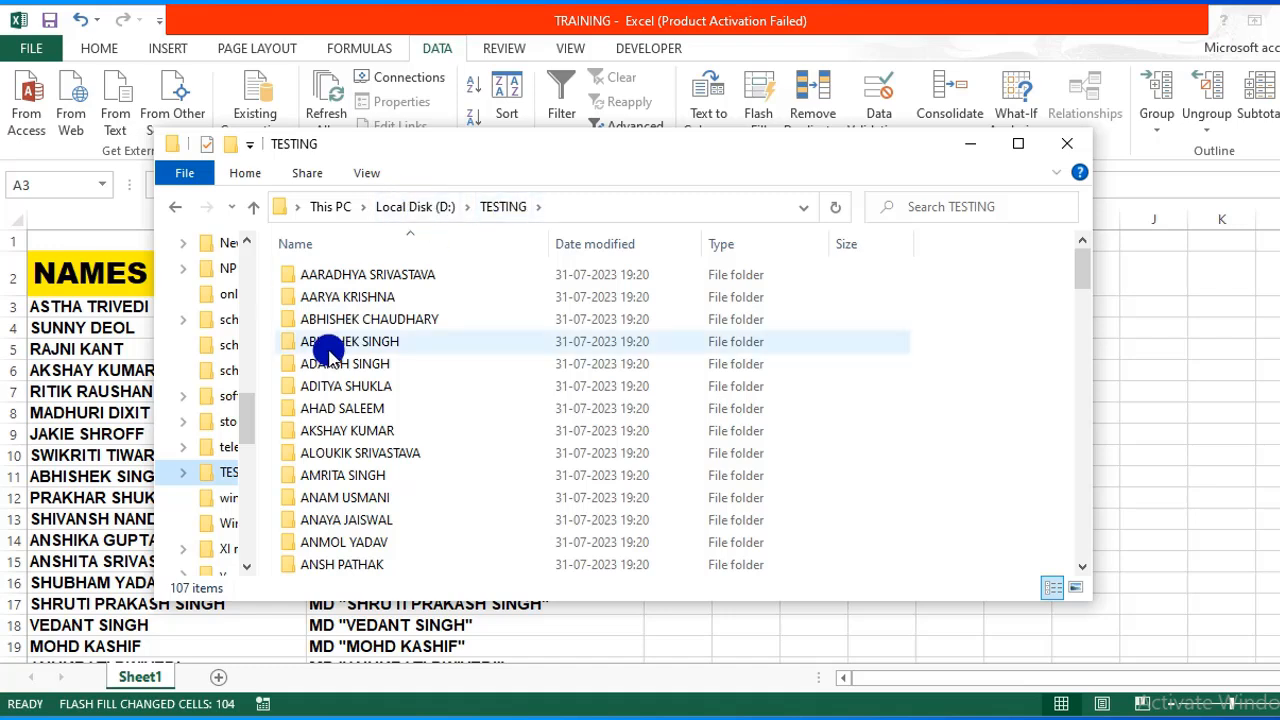
left_click(388, 277)
key("Down")
key("Down")
key("Down")
key("Down")
key("Down")
key("Up")
key("Up")
key("Up")
key("Down")
key("Down")
key("Down")
key("Up")
key("Up")
key("Up")
key("Up")
key("Down")
key("Down")
key("Down")
key("Page_Down")
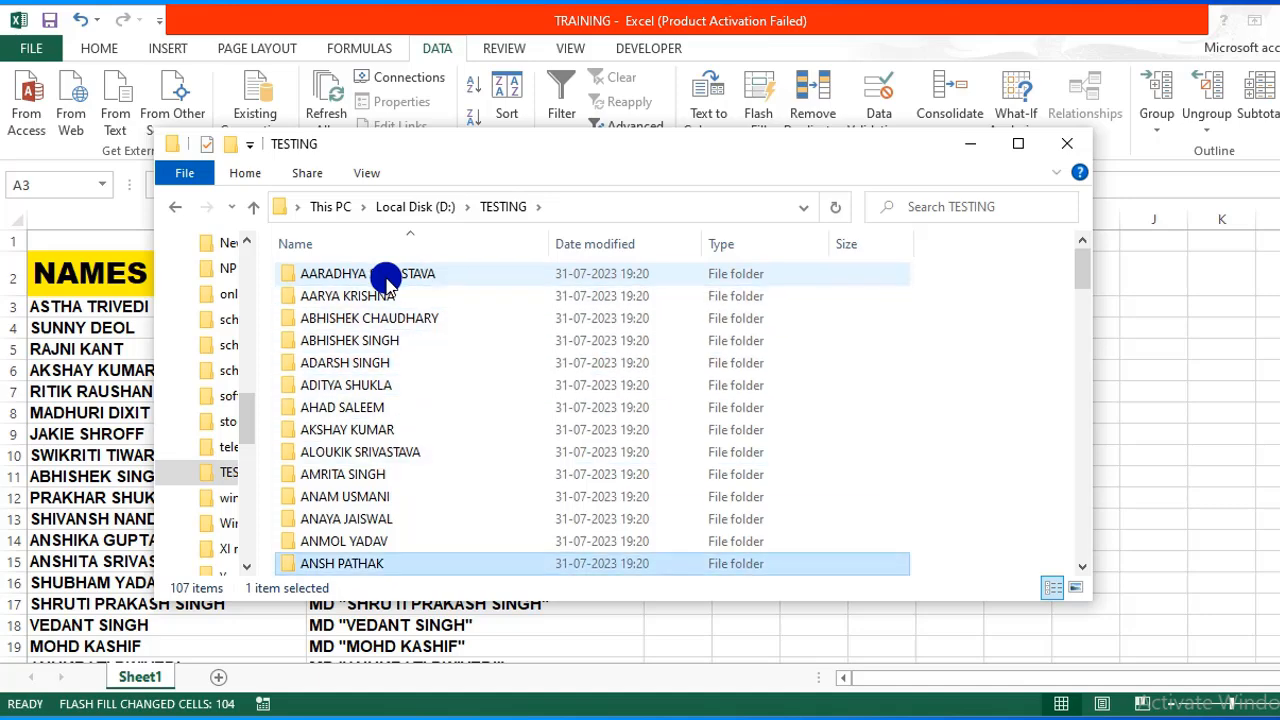
key("Down")
key("Down")
key("Down")
key("Down")
key("Down")
key("Down")
key("Down")
key("Down")
key("Down")
key("Down")
key("Down")
key("Down")
key("Down")
key("Down")
key("Down")
key("Page_Down")
key("Page_Down")
key("Page_Down")
key("Page_Down")
key("Page_Down")
key("Up")
key("Up")
key("Up")
key("Up")
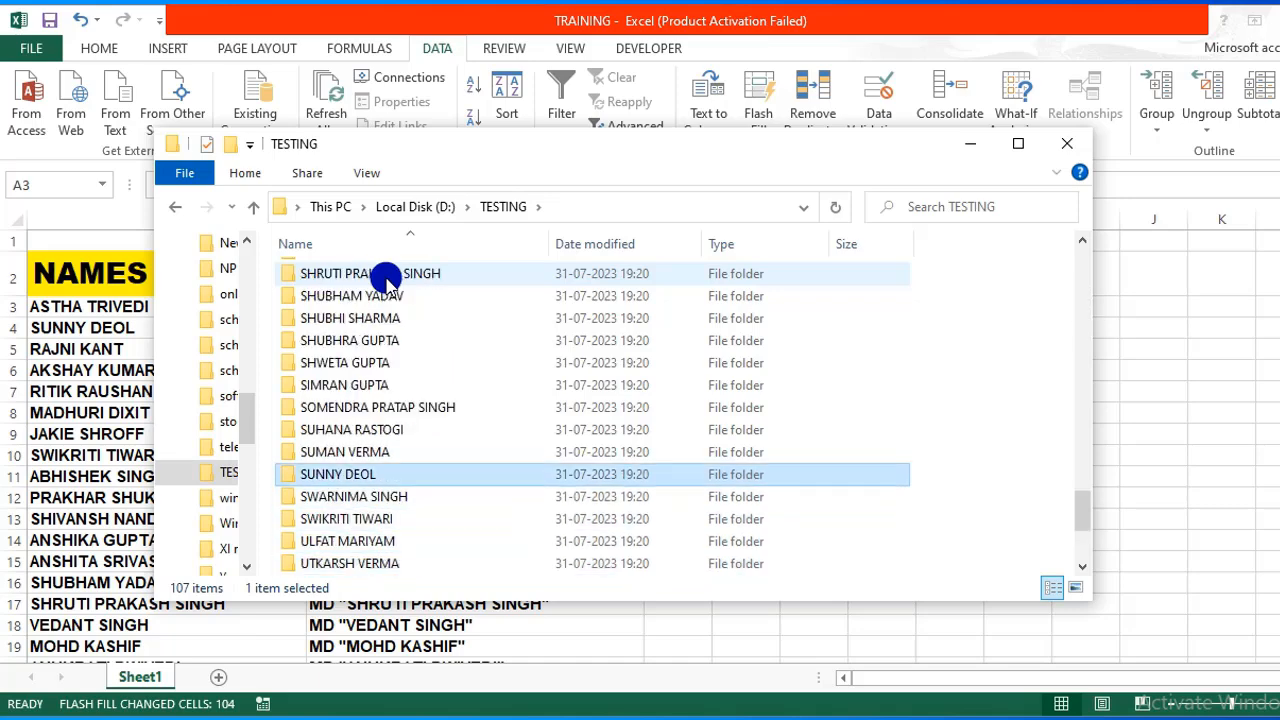
Check the last few name folders, then scroll back to the first folder.
left_click(335, 433)
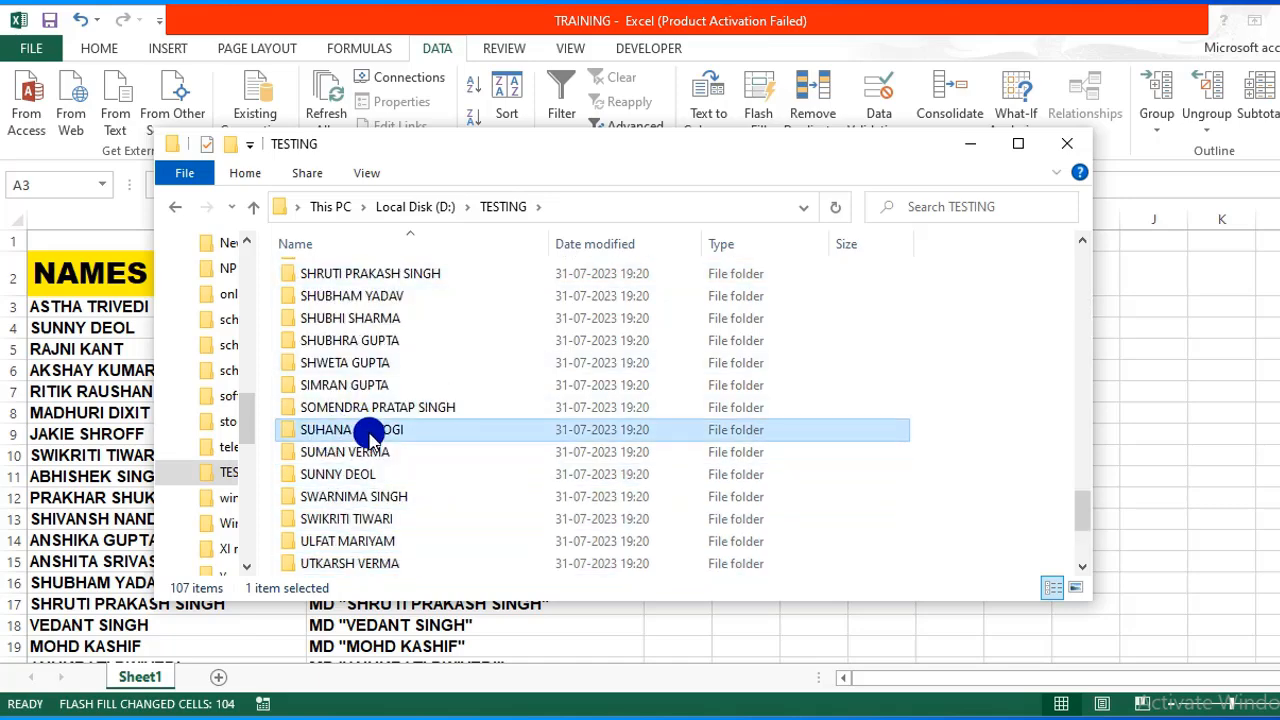
left_click(358, 450)
left_click(360, 470)
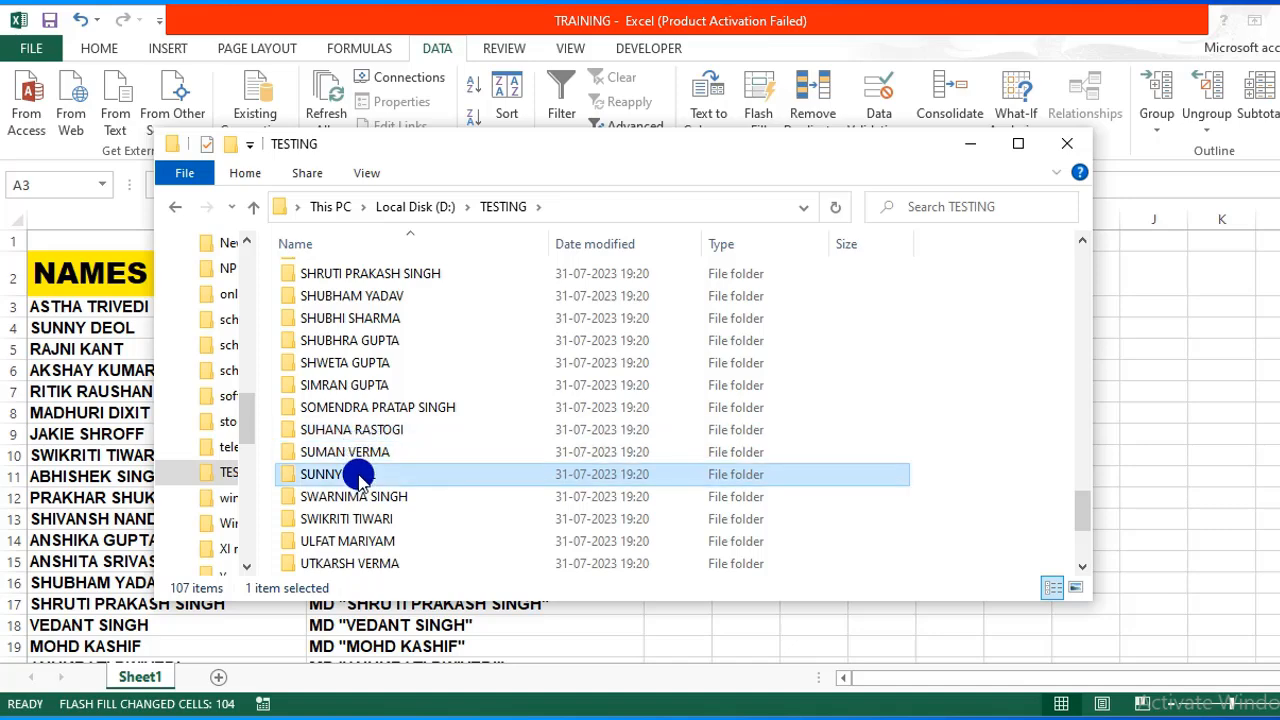
left_click(389, 520)
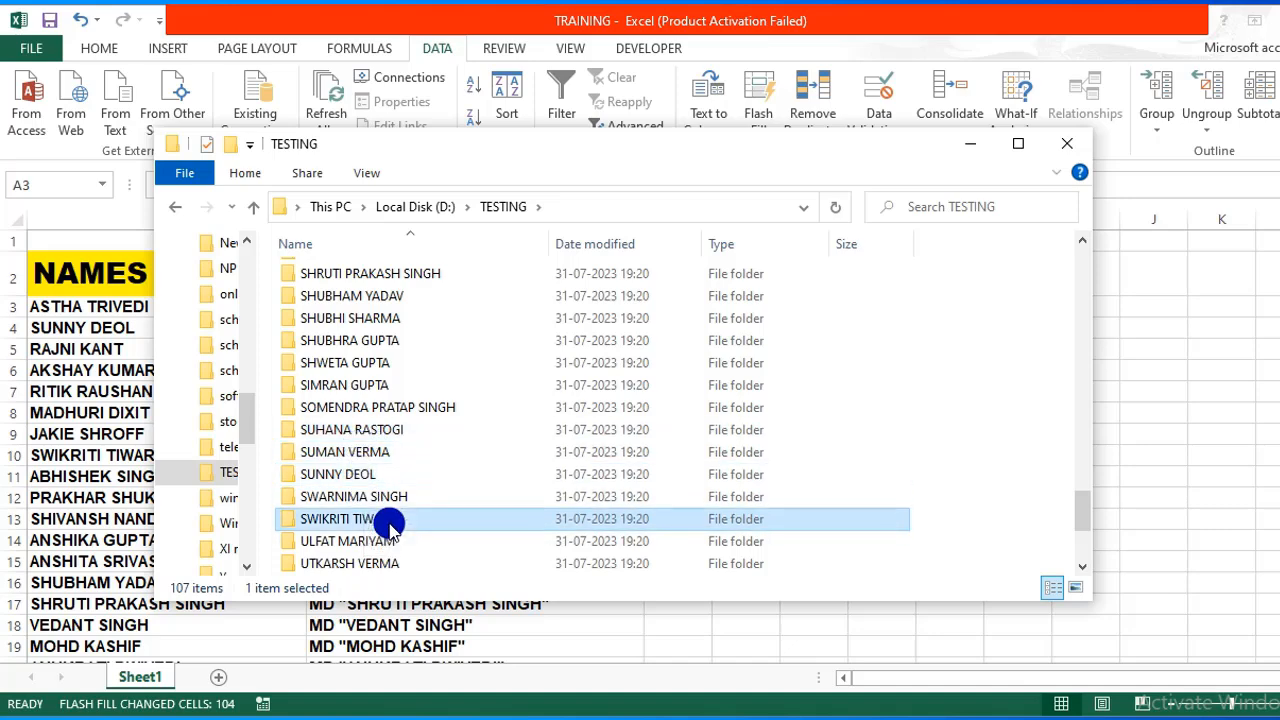
left_click_drag(1082, 510, 1076, 266)
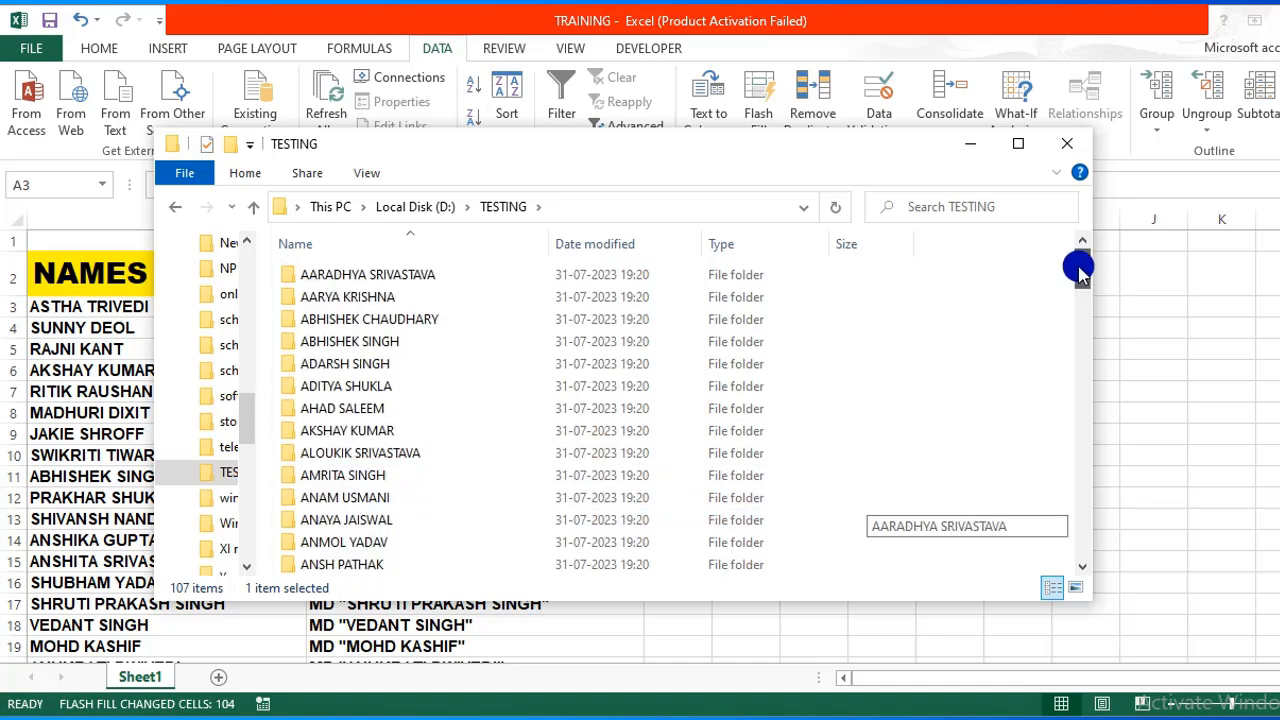
left_click(397, 272)
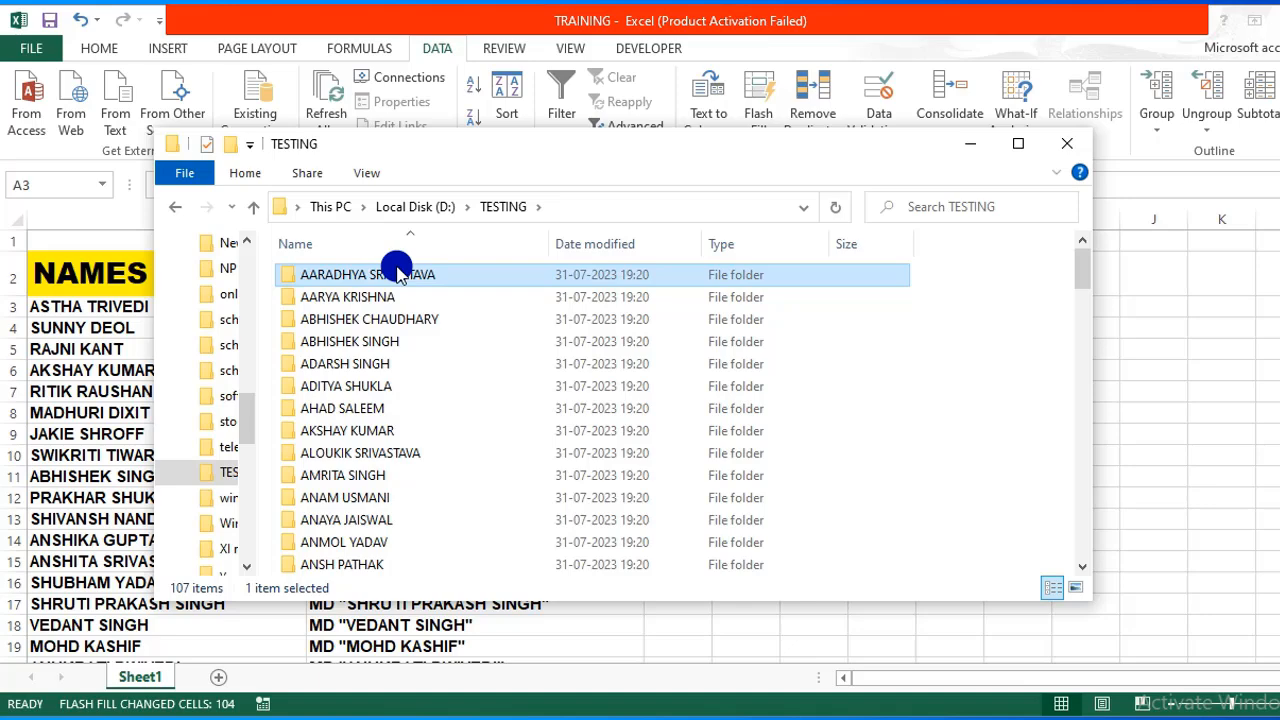
Select all 107 folders in TESTING, Shift+Delete them permanently, and switch back to Excel.
key("ctrl+a")
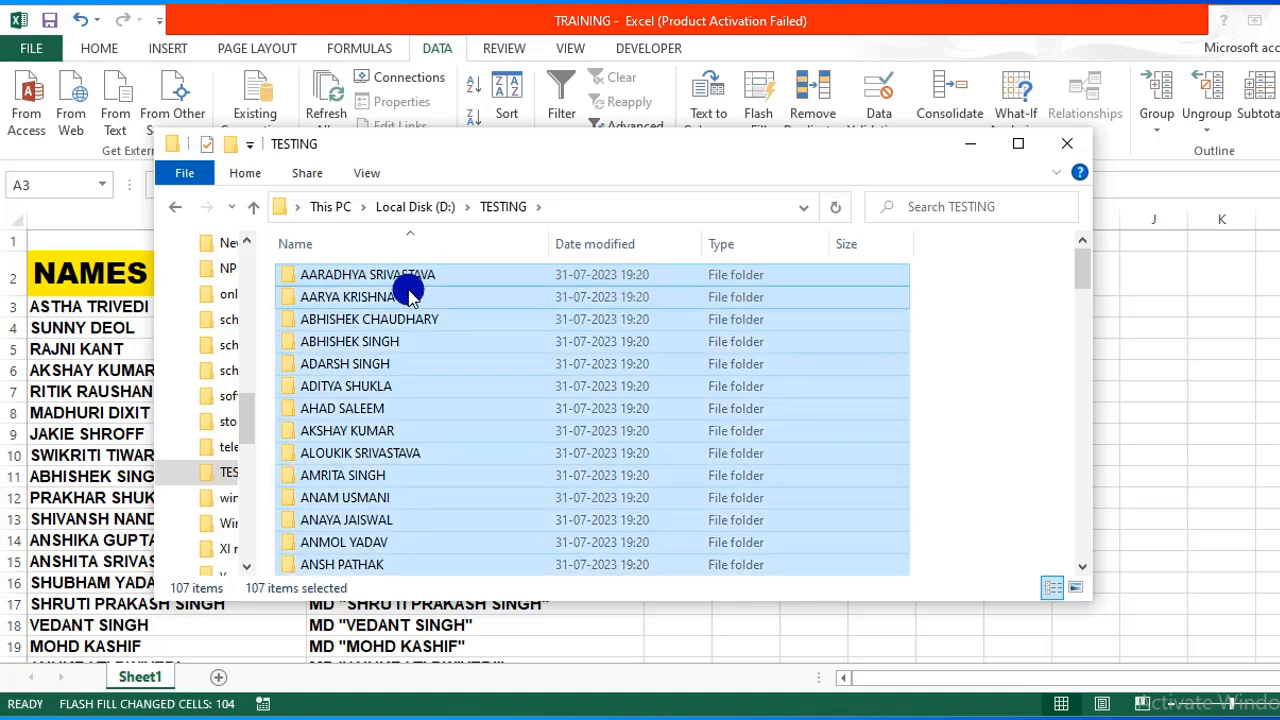
key("shift+Delete")
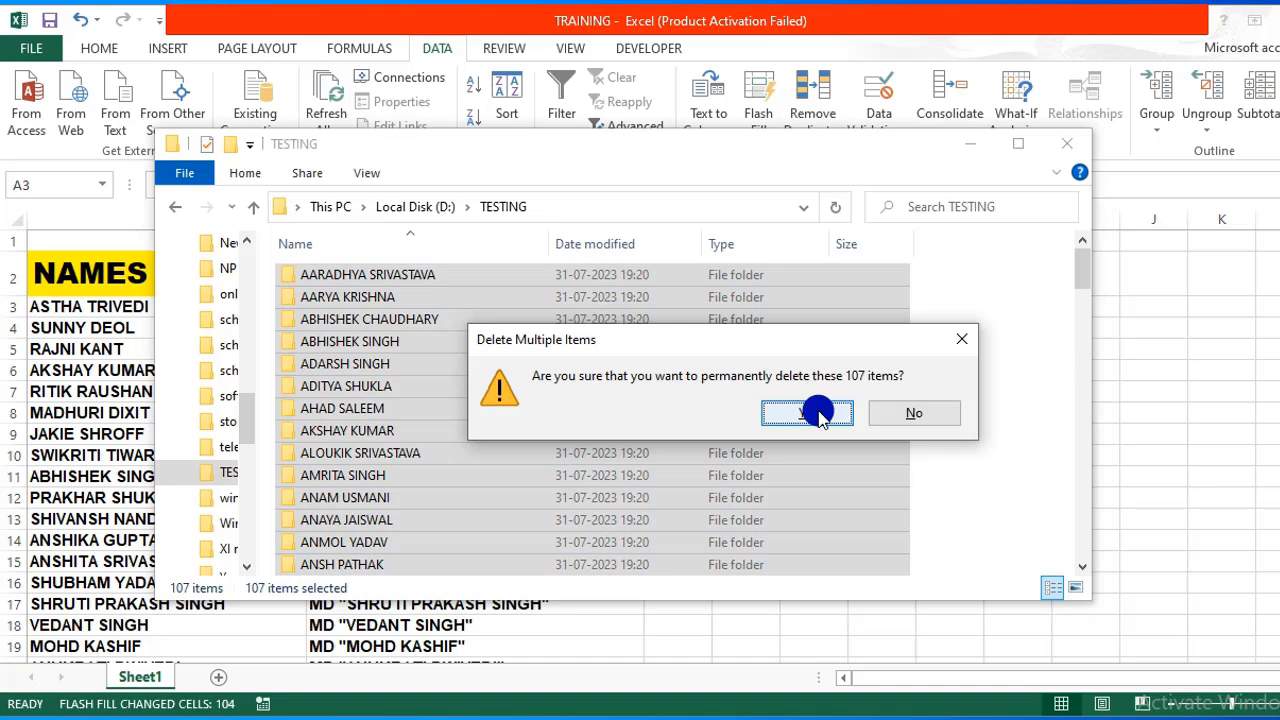
left_click(816, 413)
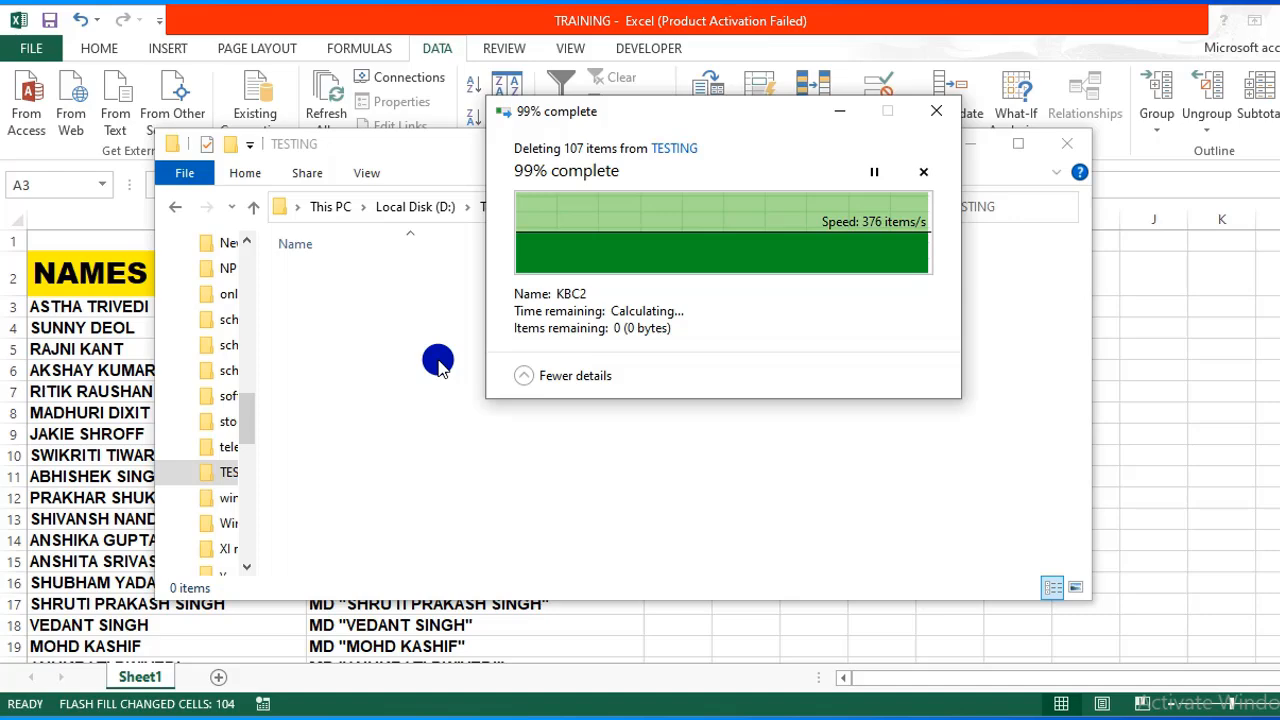
left_click(1196, 339)
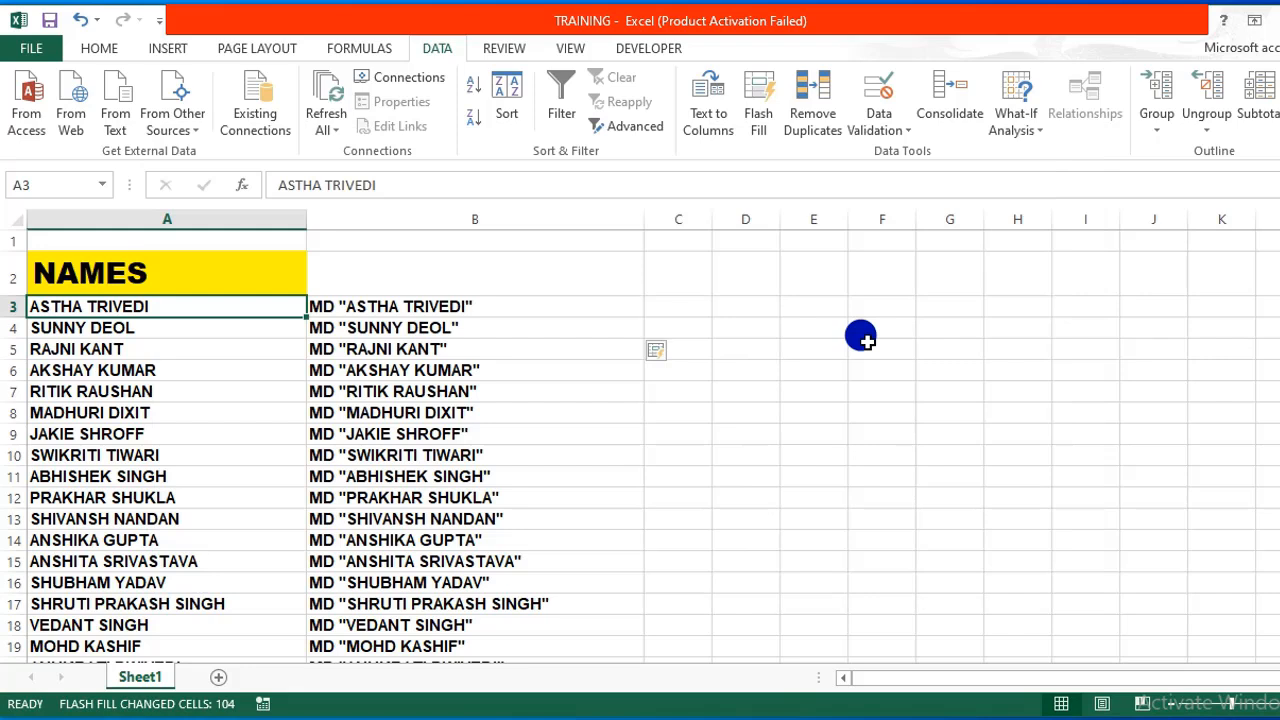
Select B3:B108 and clear its MD commands with Clear Contents.
left_click(367, 302)
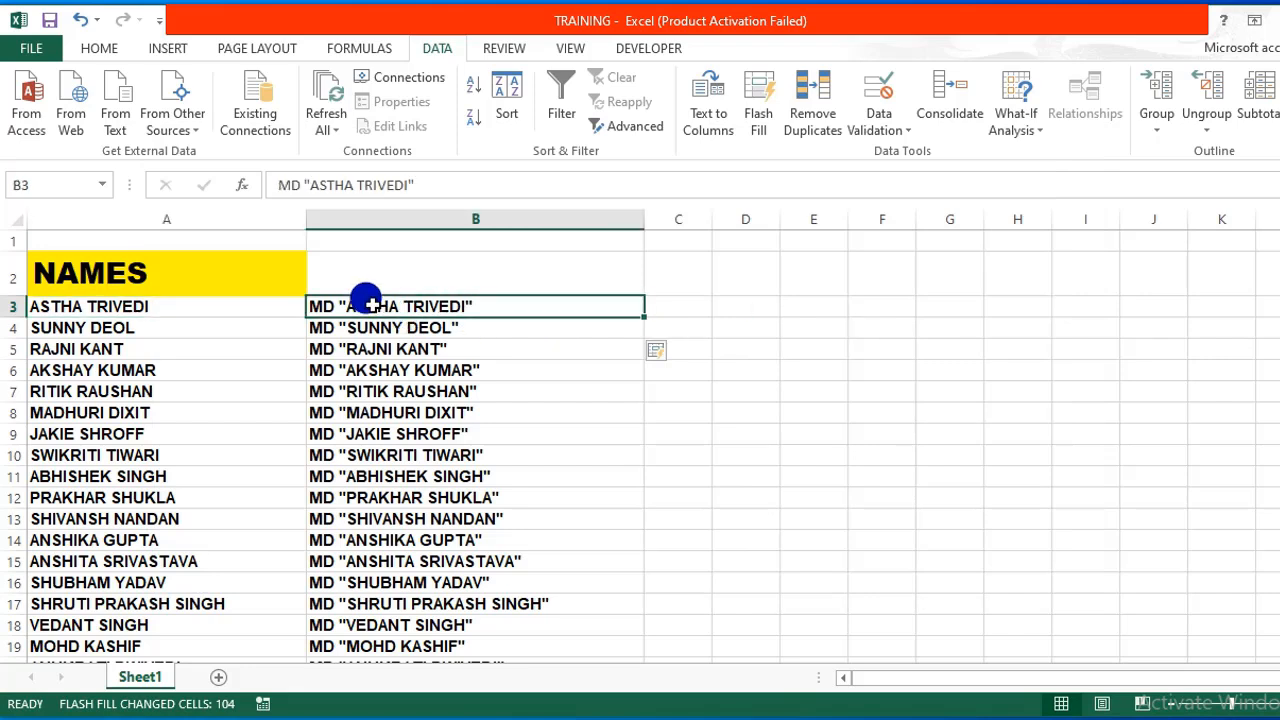
key("shift+Down")
key("shift+Down")
key("shift+Down")
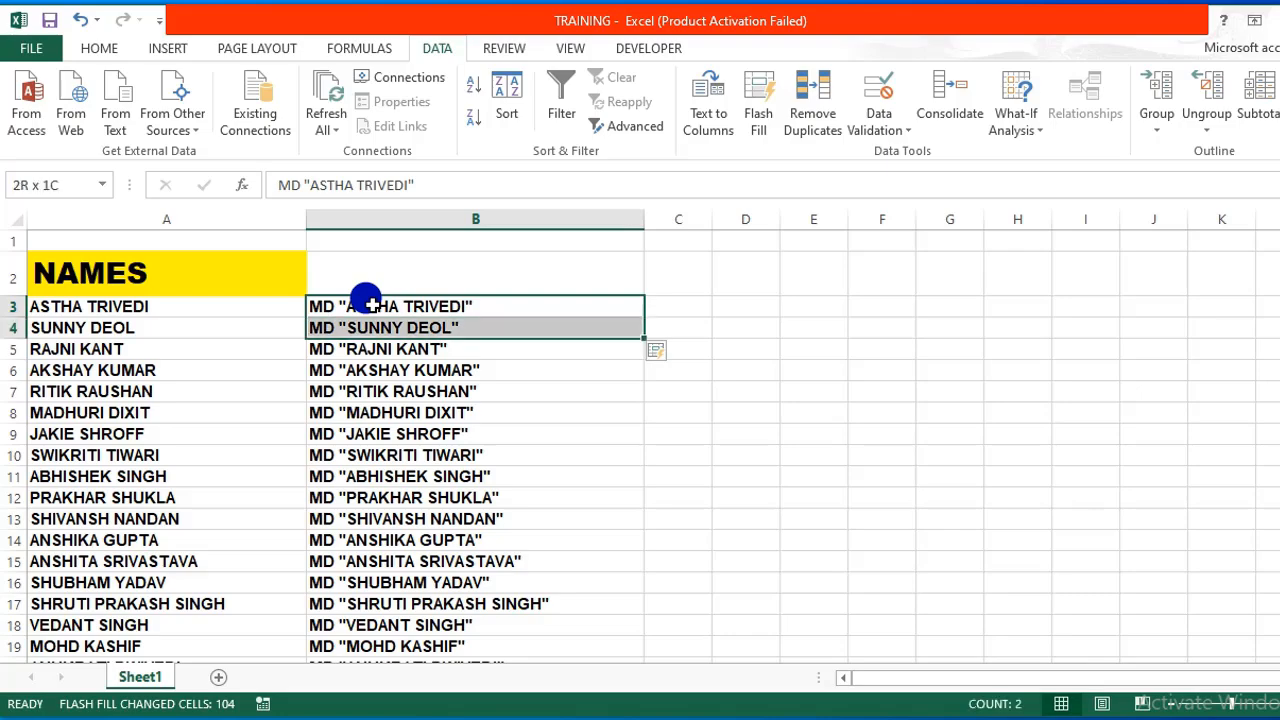
key("shift+Down")
key("shift+Down")
key("shift+Down")
key("shift+Down")
key("shift+Down")
key("shift+Down")
key("shift+Down")
key("shift+Down")
key("shift+Down")
key("shift+Down")
key("shift+Down")
key("shift+Down")
key("shift+Down")
key("shift+Down")
key("shift+Down")
key("shift+Down")
key("shift+Down")
key("shift+Down")
key("shift+Down")
key("shift+Down")
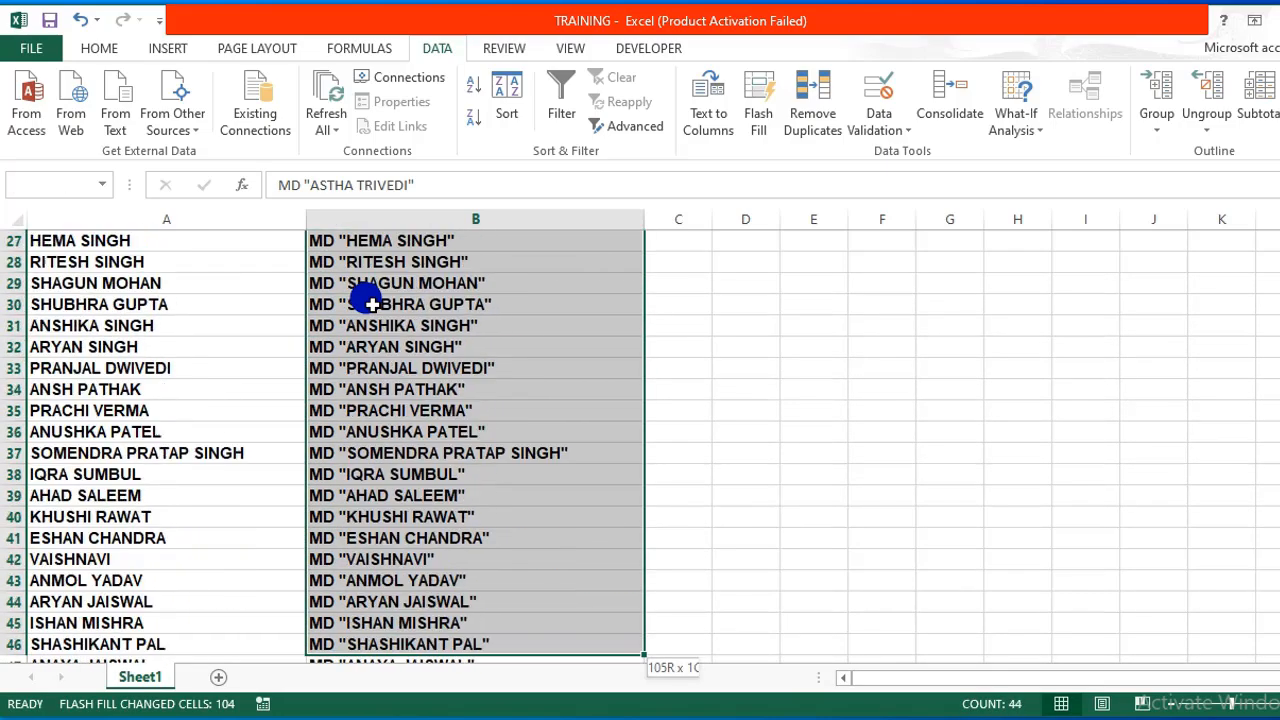
key("shift+Down")
key("shift+Down")
key("shift+Down")
key("shift+Down")
key("shift+Down")
key("shift+Down")
key("shift+Down")
key("shift+Down")
key("shift+Down")
key("shift+Down")
key("shift+Down")
key("shift+Down")
key("shift+Down")
key("shift+Down")
key("shift+Down")
key("shift+Down")
key("shift+Down")
key("shift+Down")
key("shift+Down")
key("shift+Down")
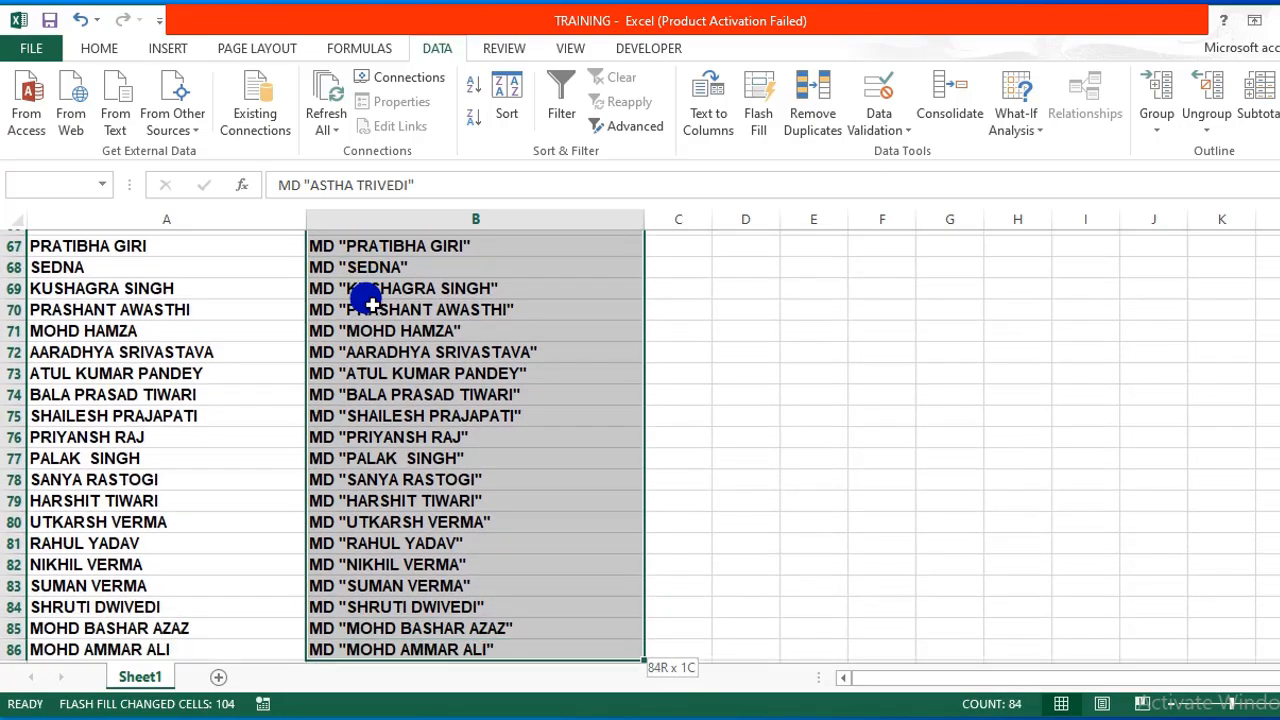
key("shift+Down")
key("shift+Down")
key("shift+Down")
key("shift+Down")
key("shift+Down")
key("shift+Down")
key("shift+Down")
key("shift+Down")
key("shift+Down")
key("shift+Down")
key("shift+Down")
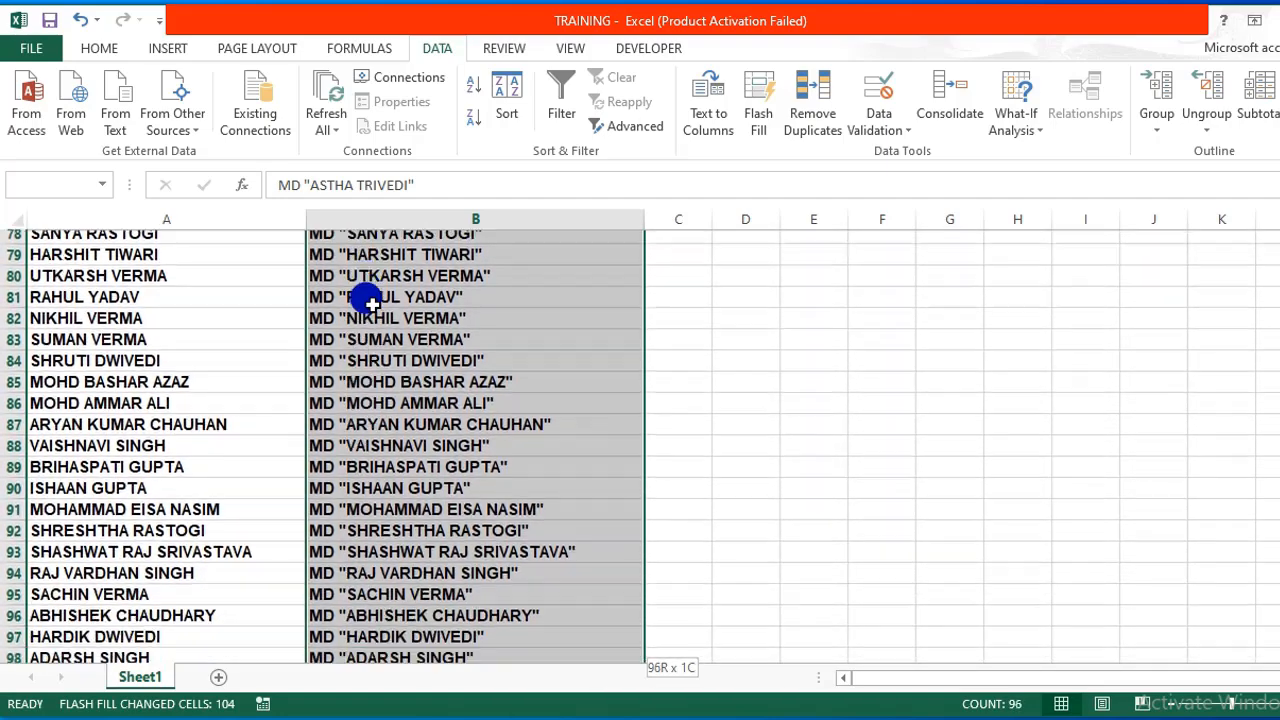
key("shift+Down")
key("shift+Down")
key("shift+Down")
key("shift+Down")
key("shift+Down")
key("shift+Down")
key("shift+Down")
key("shift+Down")
key("shift+Down")
key("shift+Down")
key("shift+Down")
key("shift+Down")
key("shift+Down")
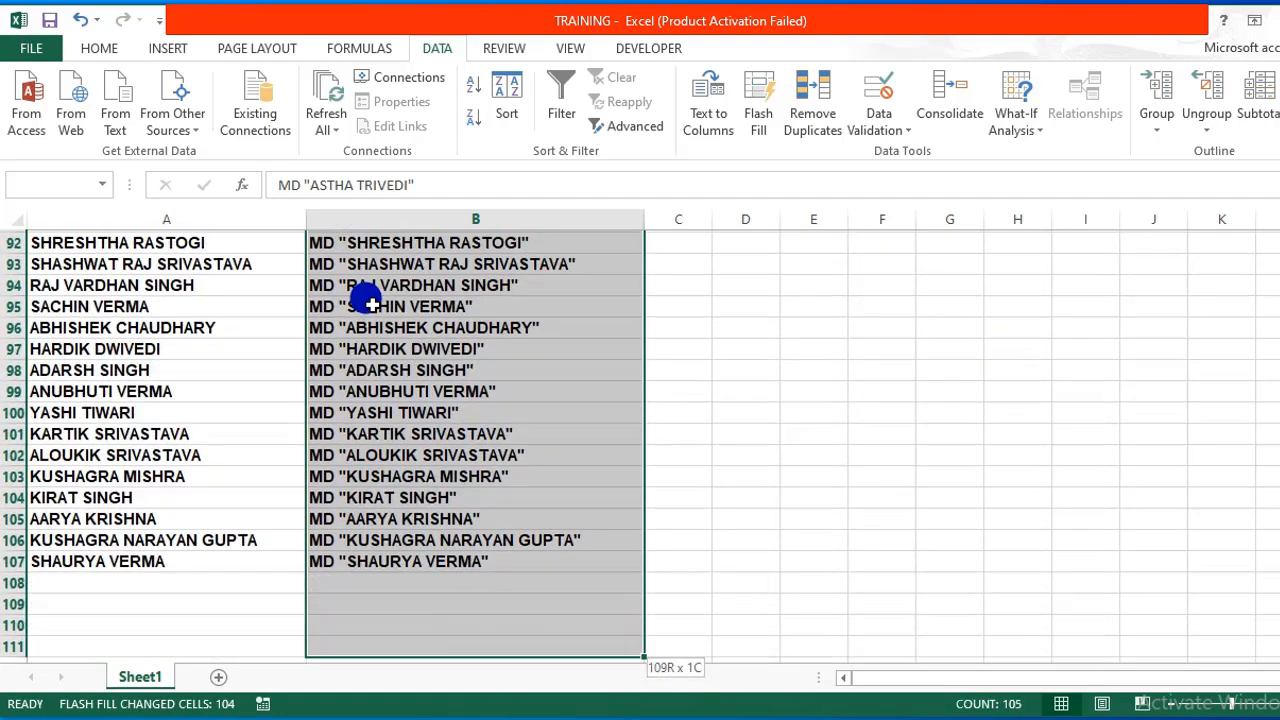
key("shift+Up")
key("shift+Up")
key("shift+Up")
key("shift+Up")
key("shift+Up")
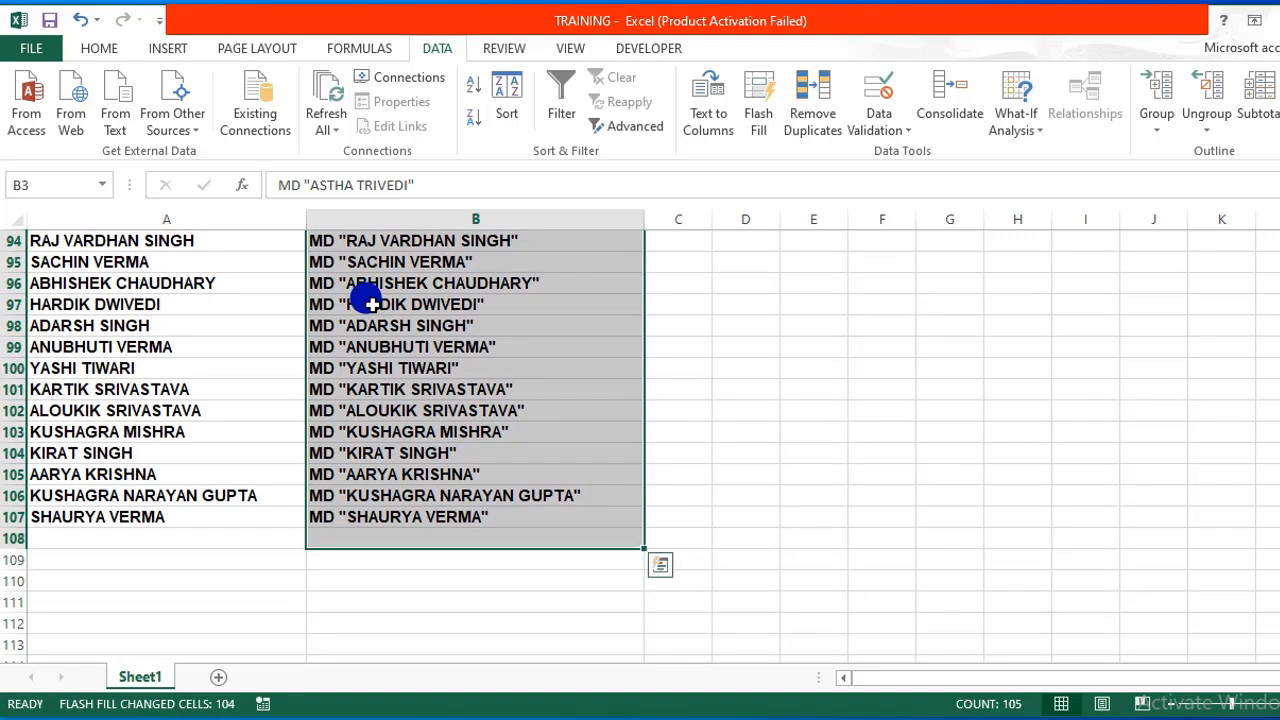
right_click(370, 304)
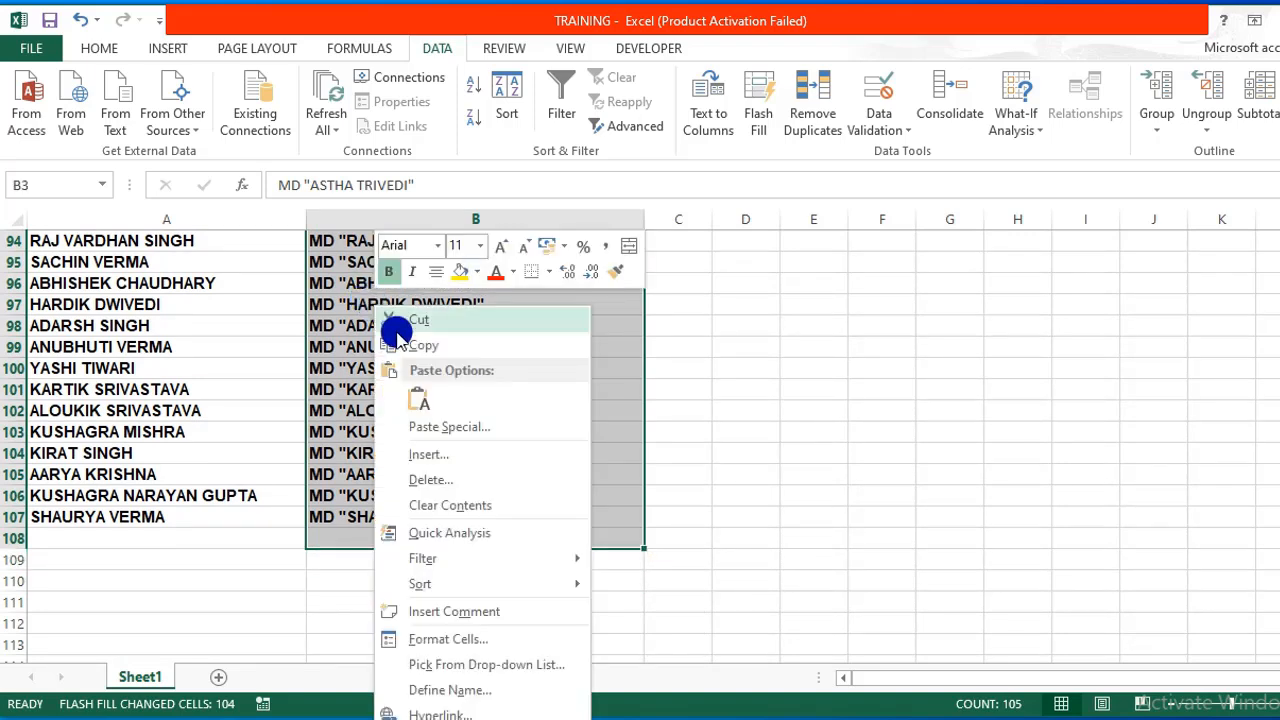
left_click(470, 504)
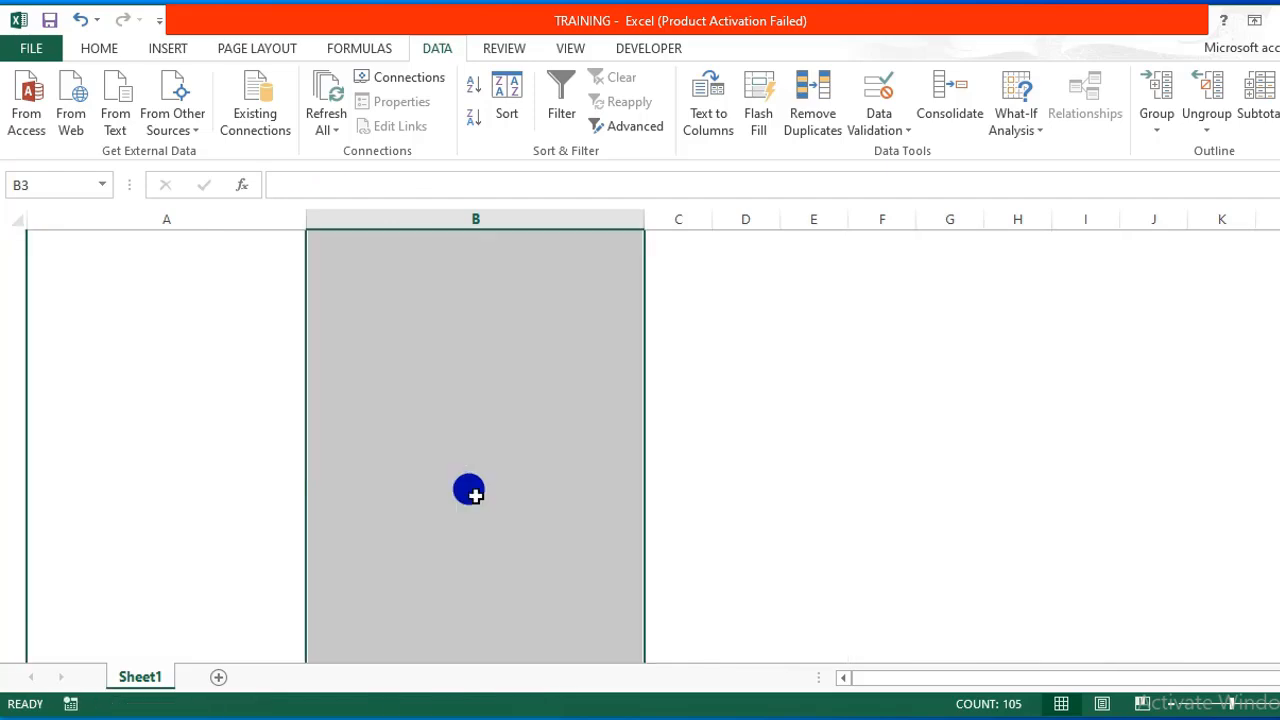
left_click(431, 323)
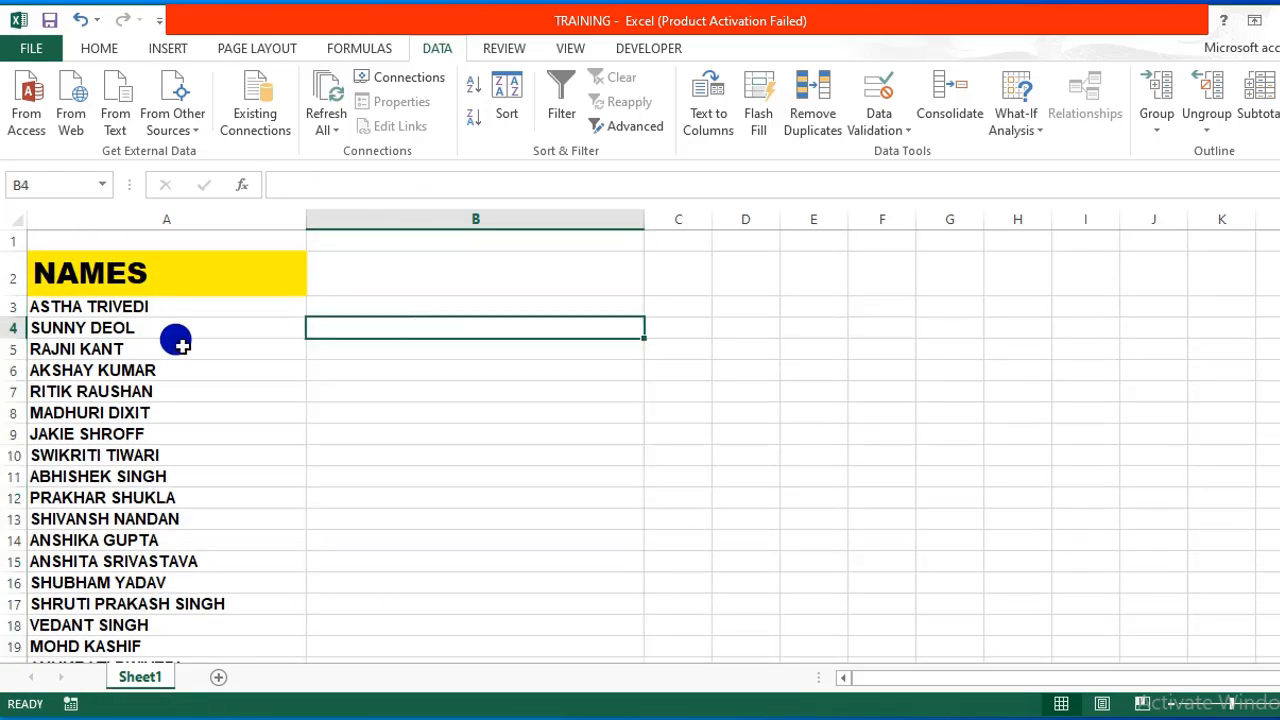
Enter an MD command in B3 quoting the first name followed by /BIO.
left_click(117, 302)
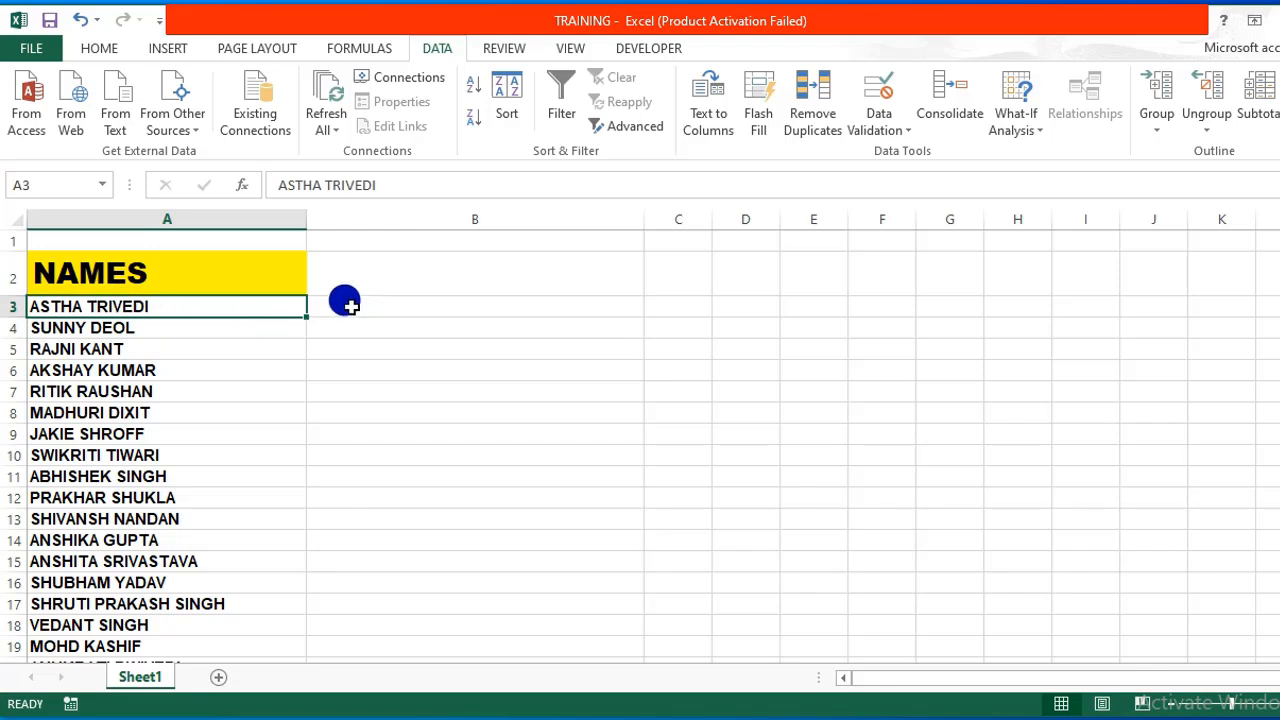
left_click(345, 303)
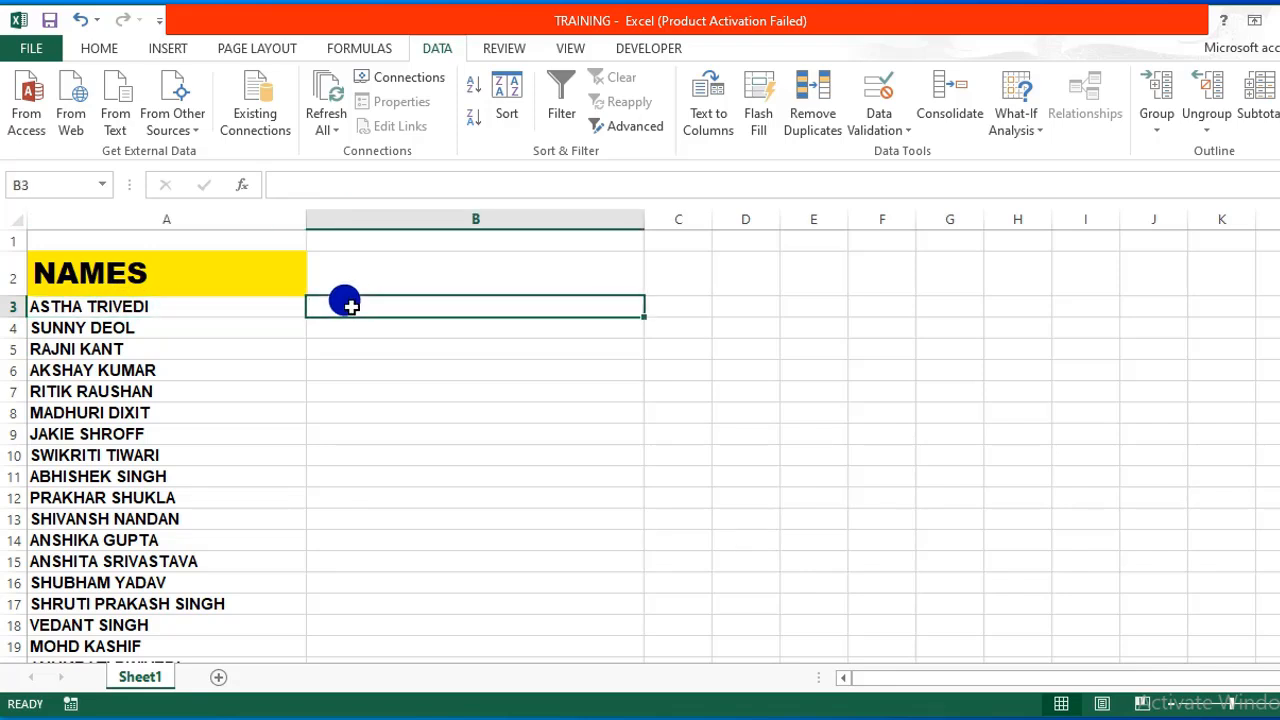
type("md")
key("BackSpace")
key("BackSpace")
type("MD")
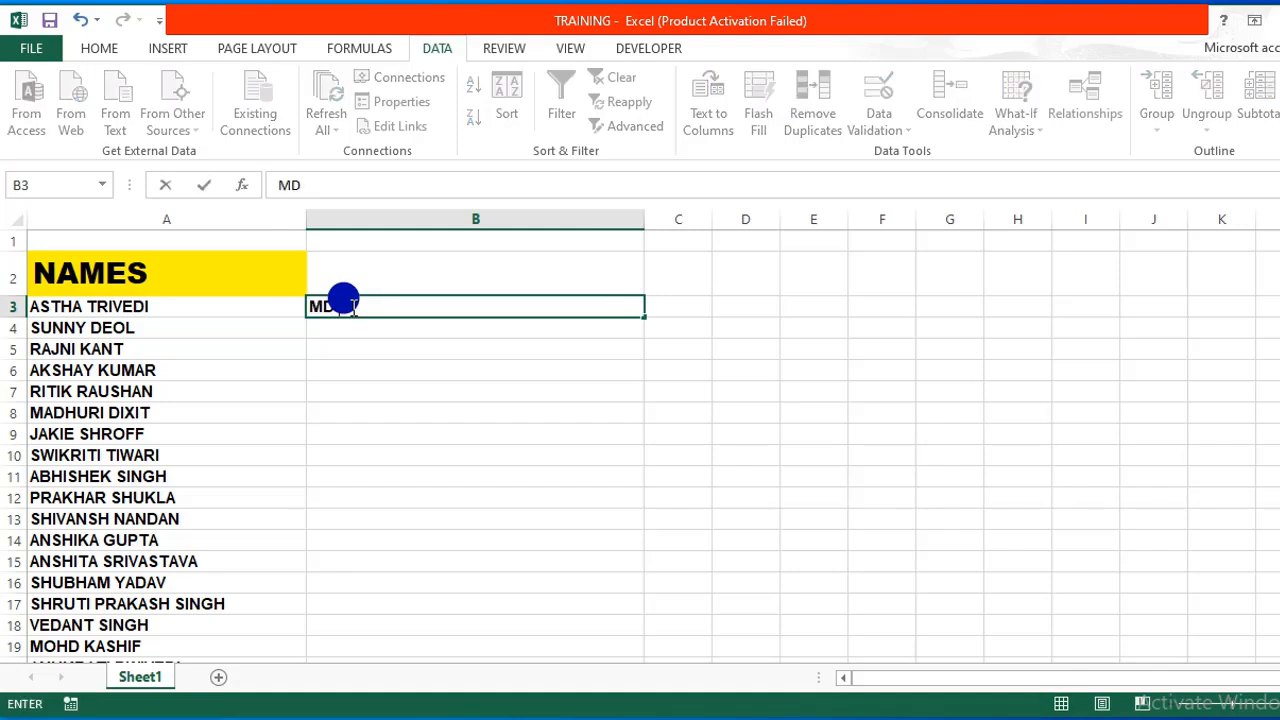
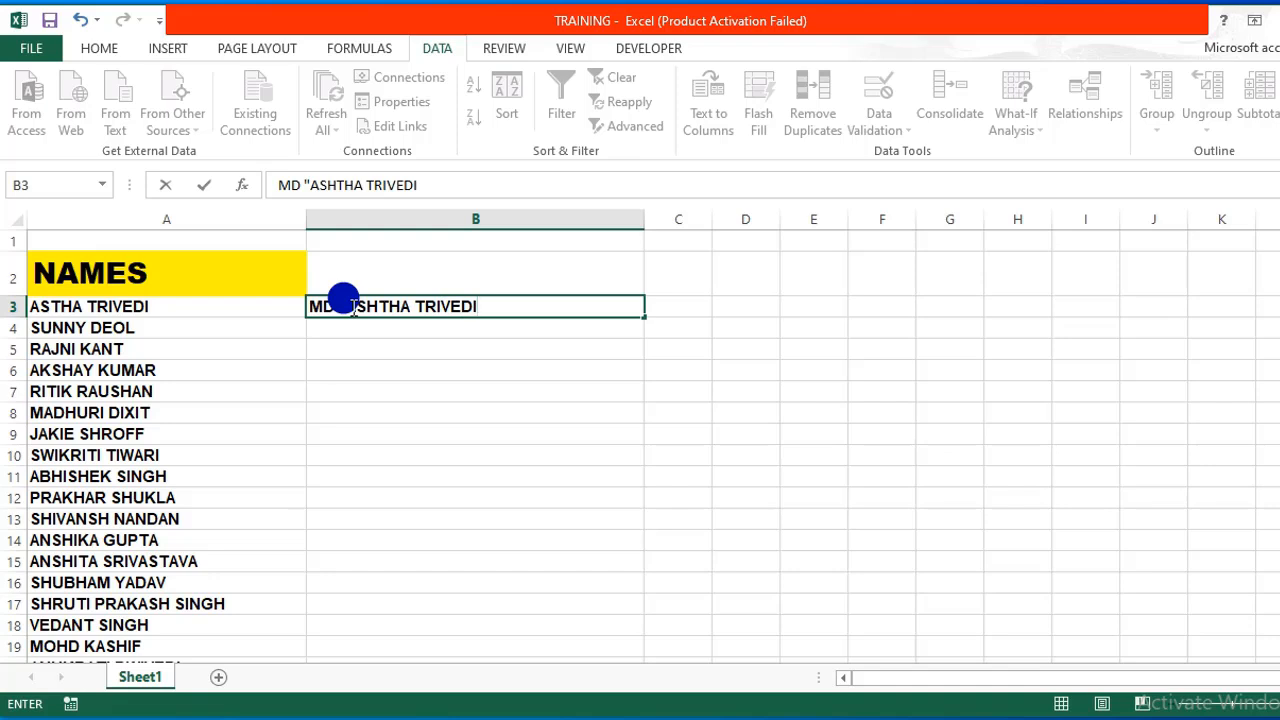
type("/BIO")
key("Return")
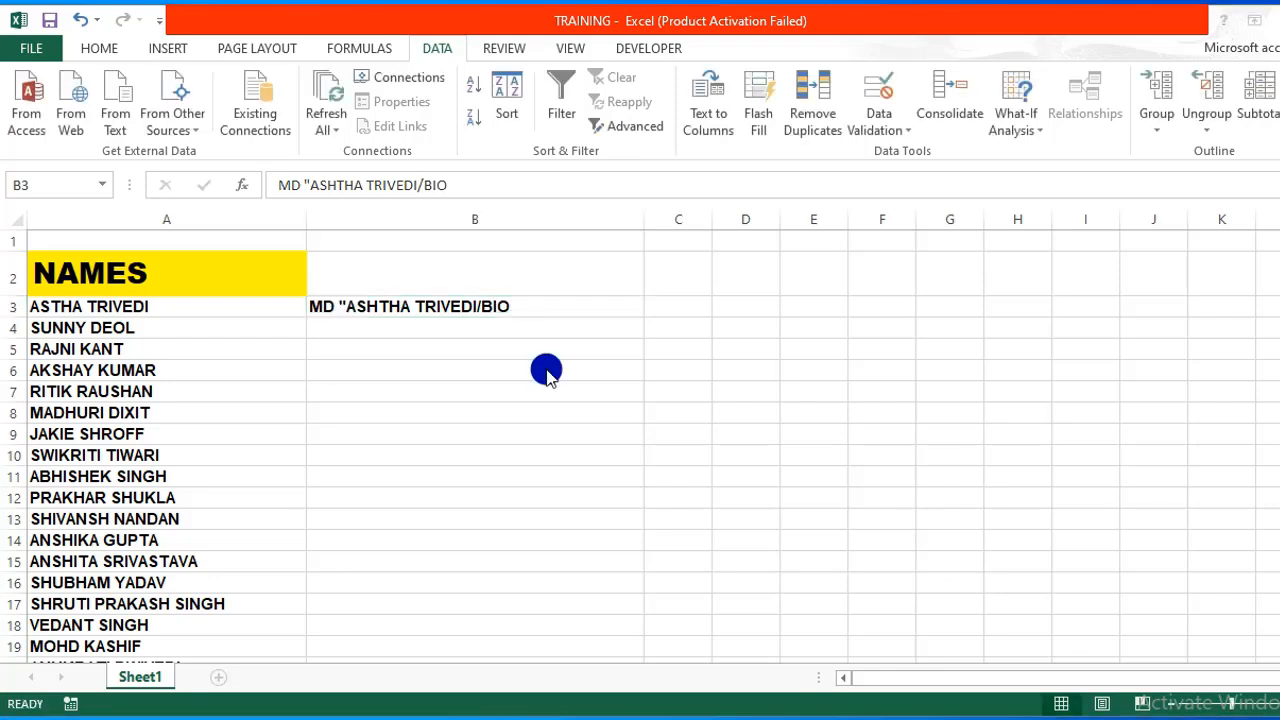
left_click(519, 301)
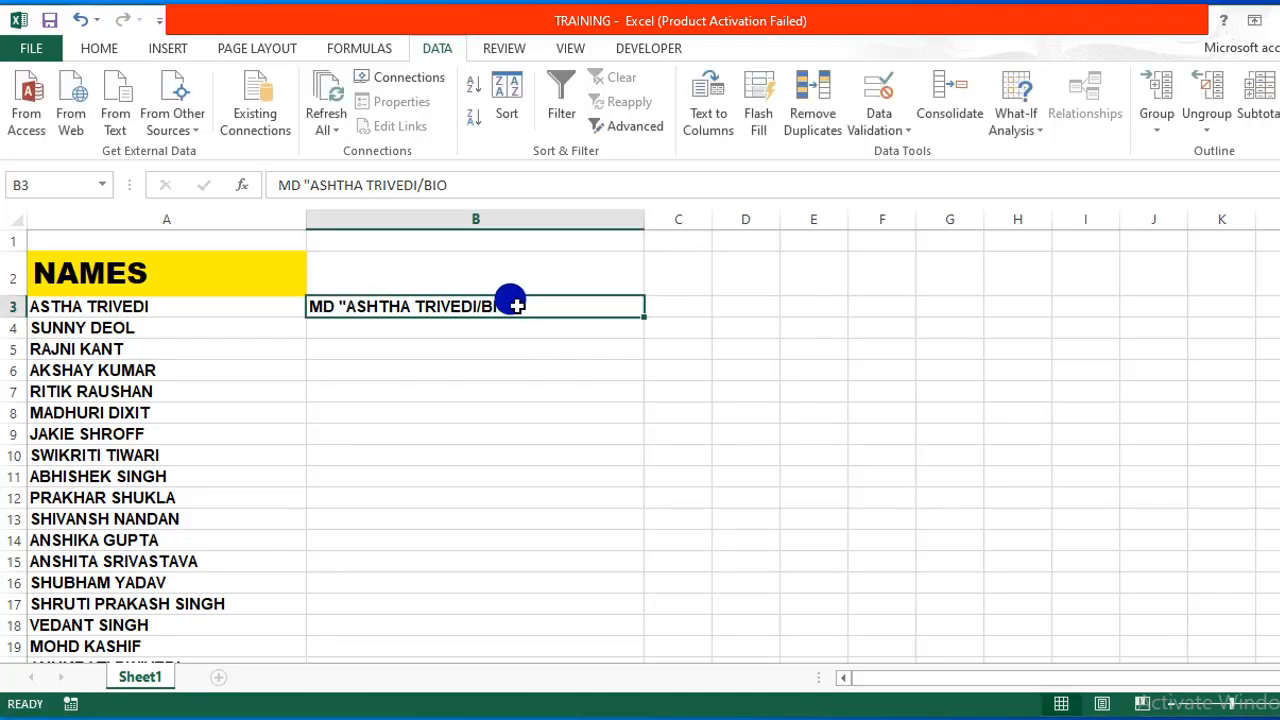
Add the closing quote to B3's path, copy the quoted path, and paste a second copy.
left_click(480, 180)
type("\"")
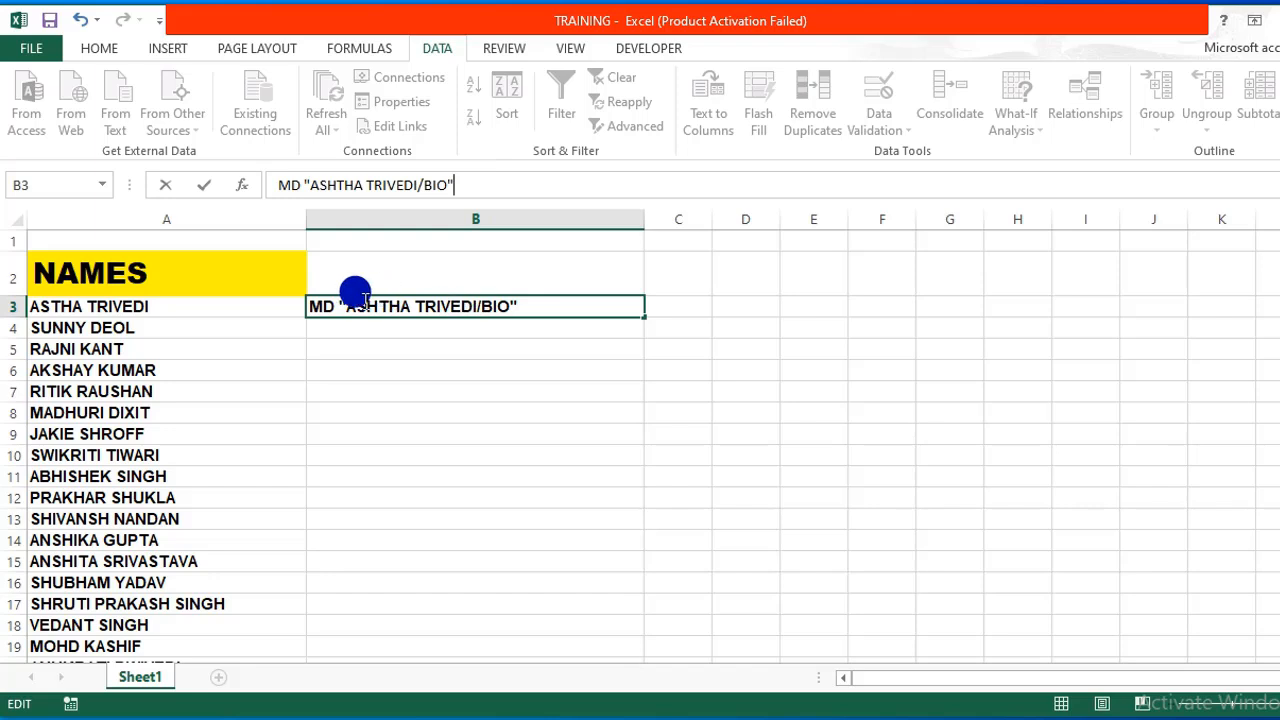
left_click_drag(342, 303, 530, 302)
right_click(445, 298)
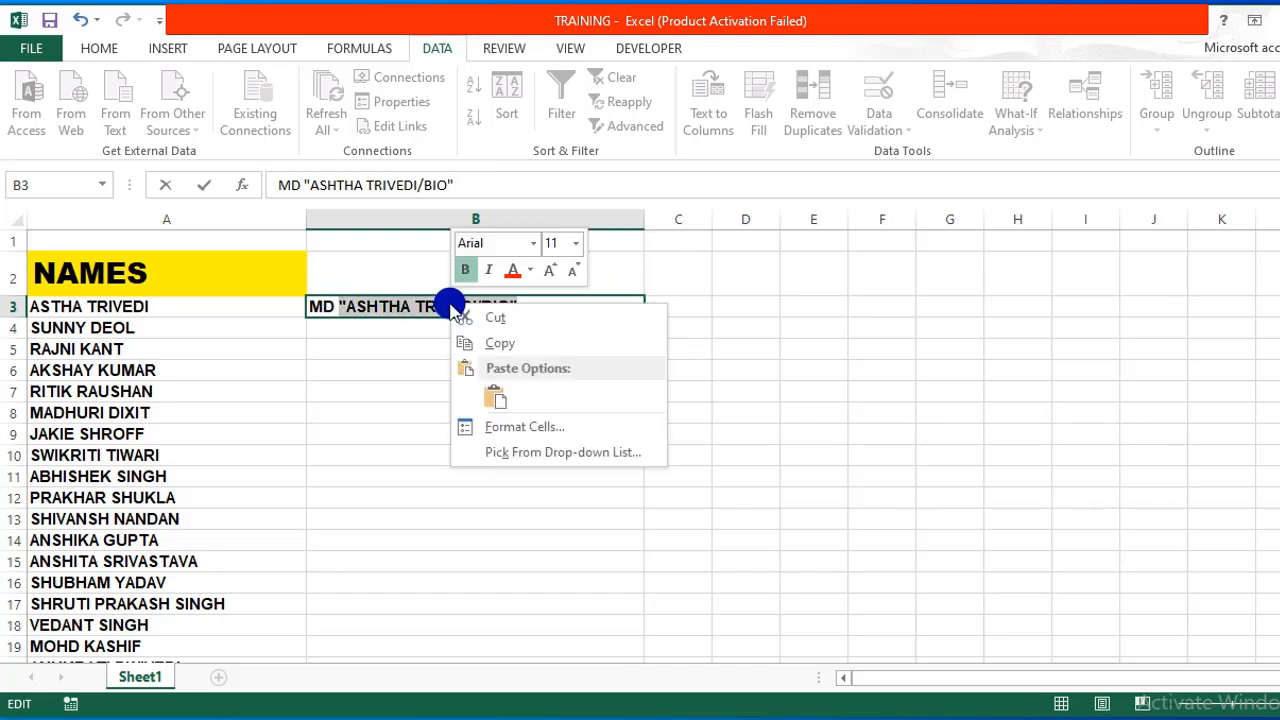
left_click(503, 343)
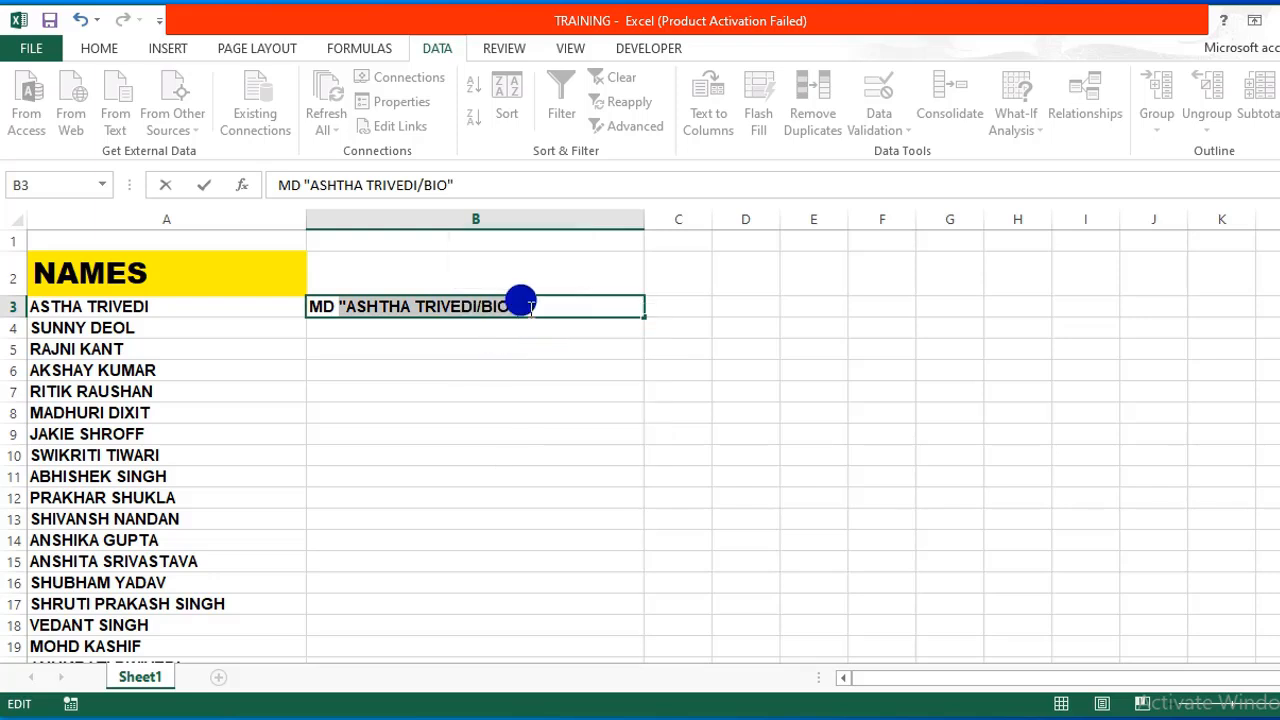
left_click(522, 303)
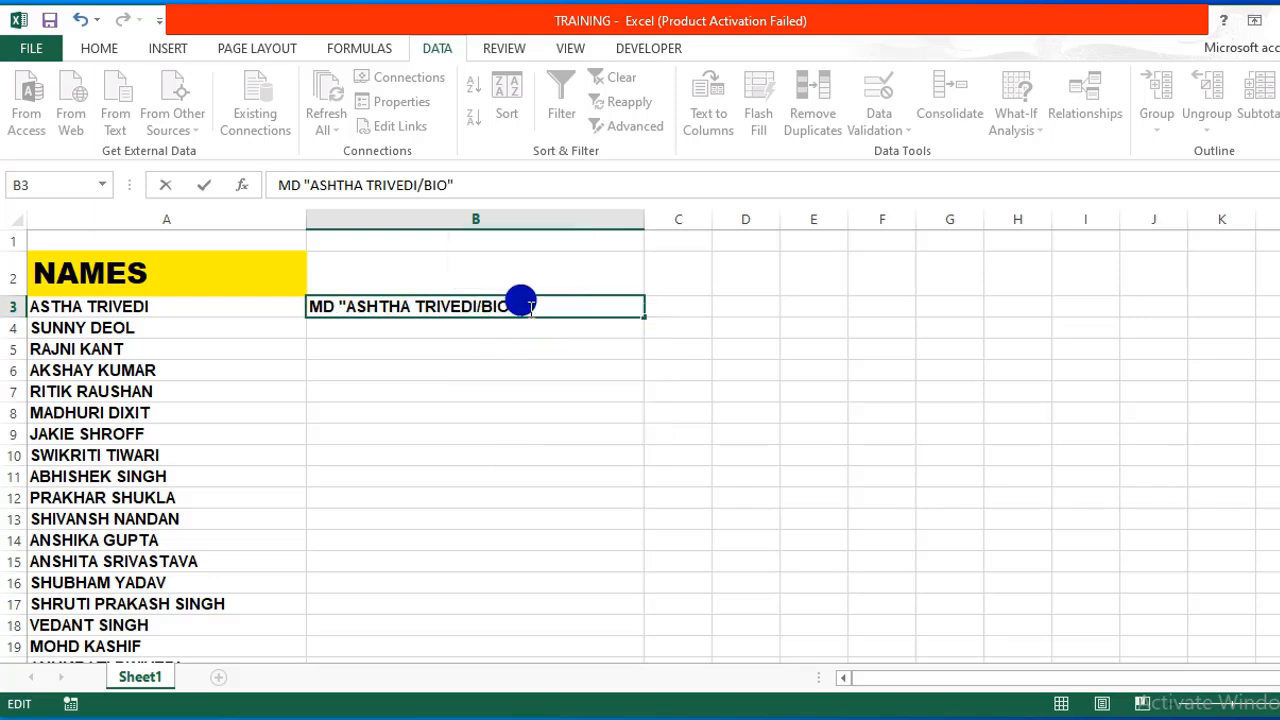
key("ctrl+v")
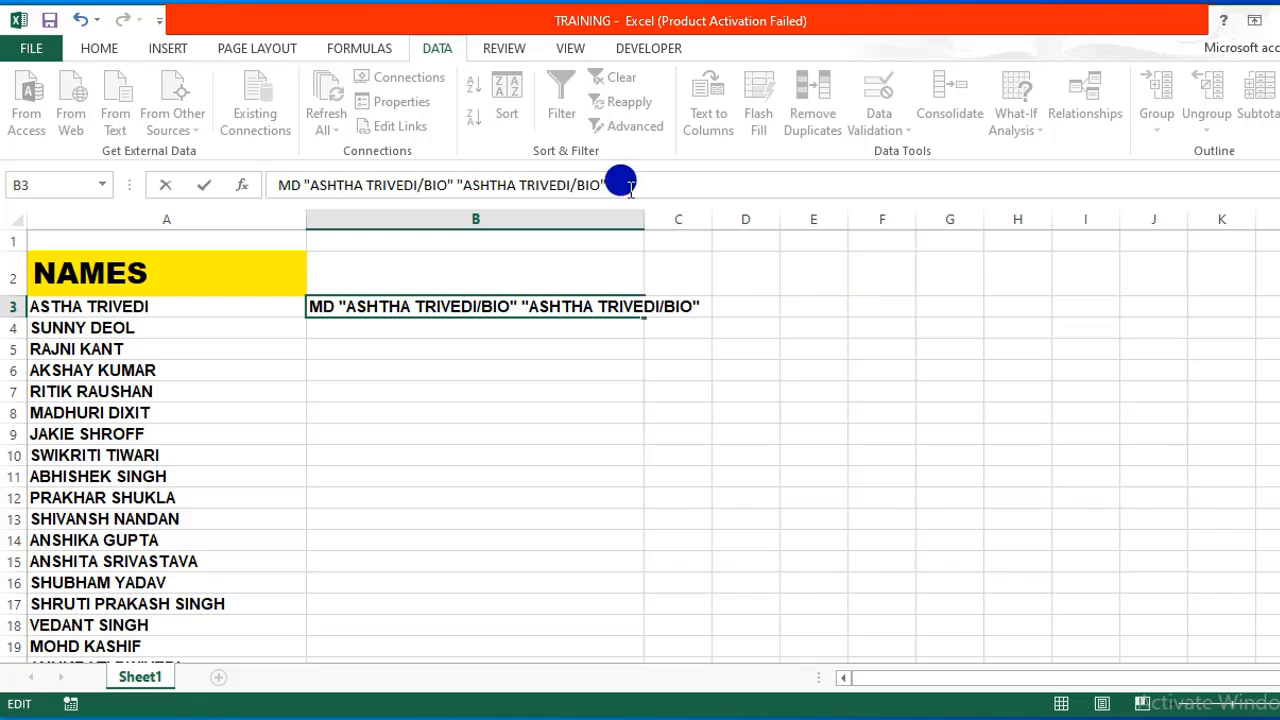
Paste a third copy of the path into B3 and change the second BIO to PHY.
key("ctrl+v")
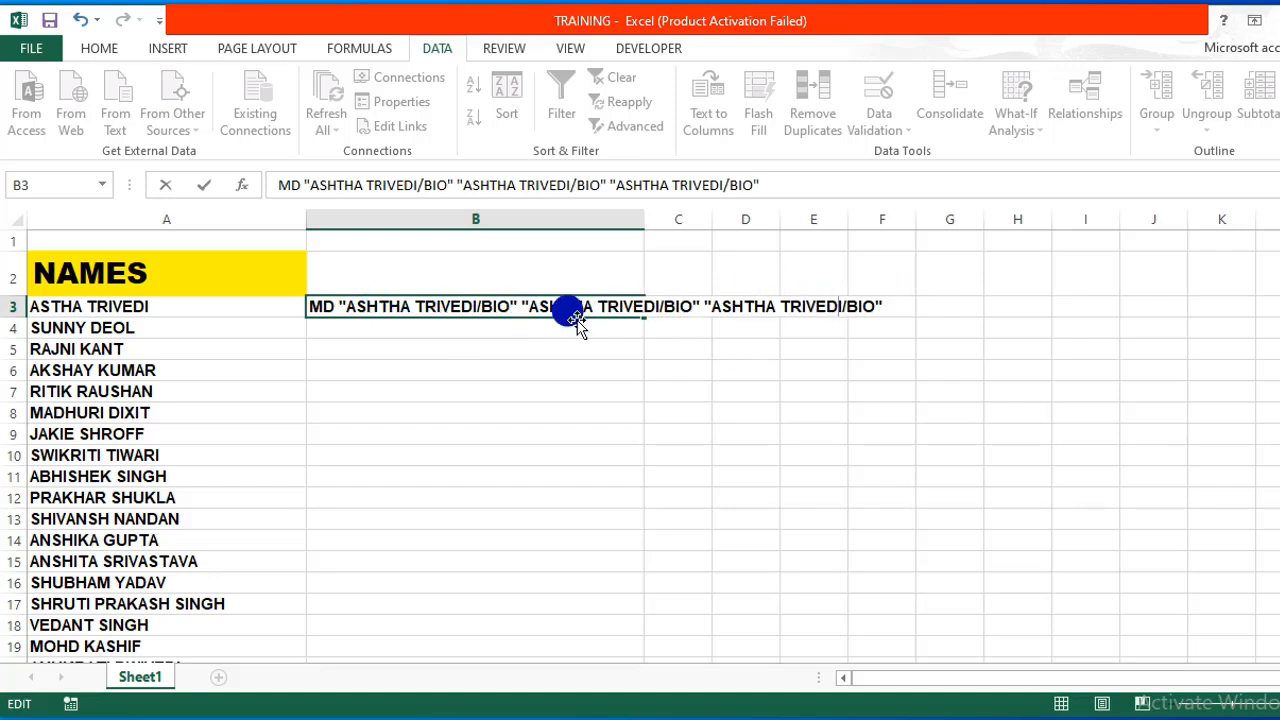
key("Escape")
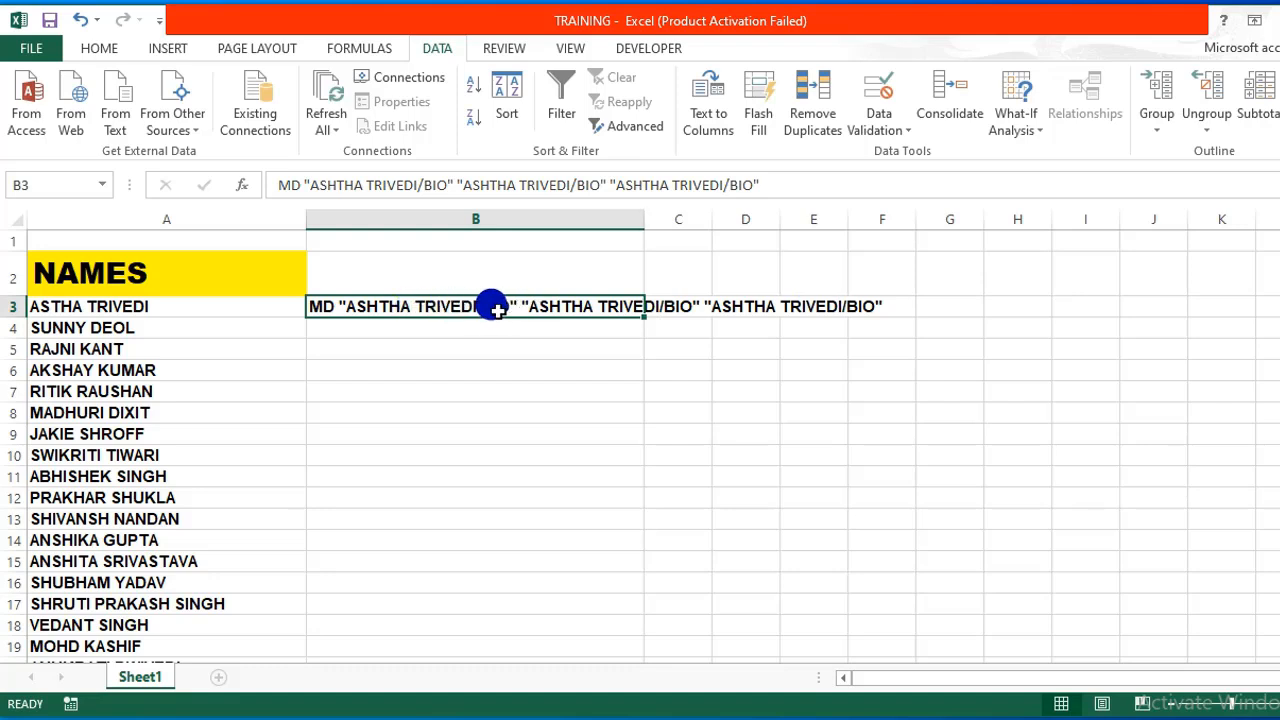
double_click(463, 306)
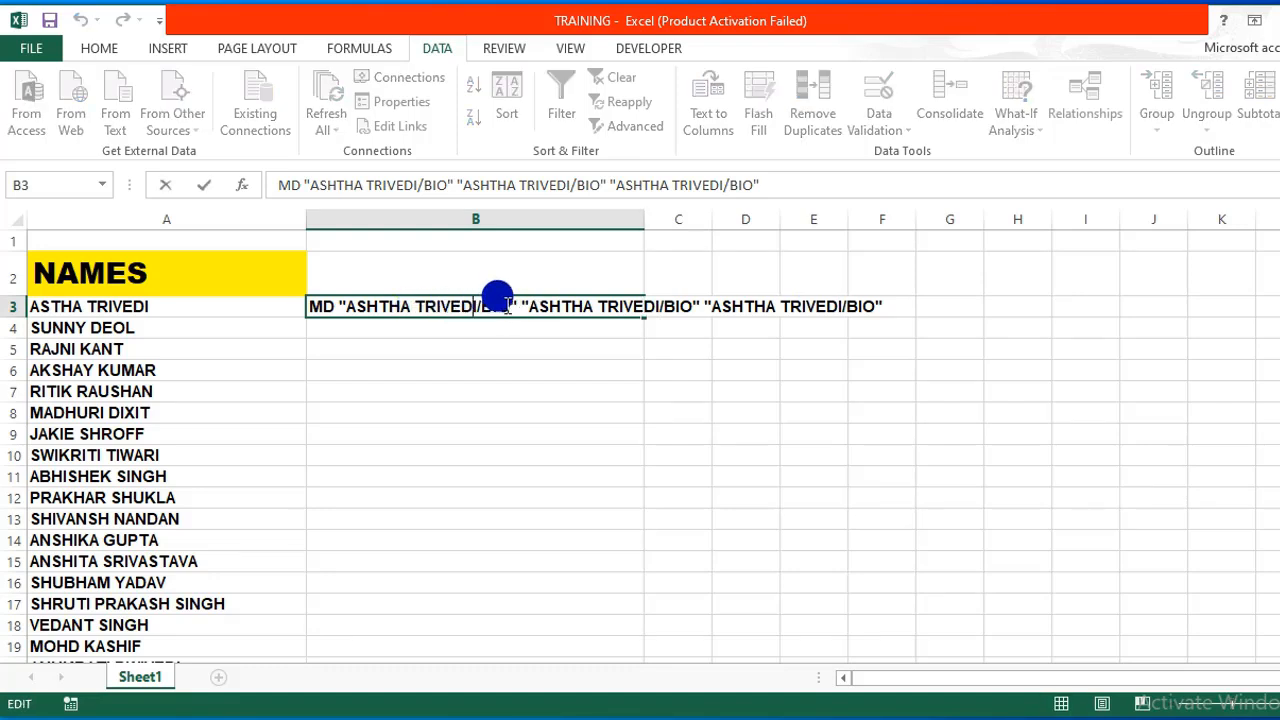
left_click(508, 306)
double_click(692, 310)
left_click(692, 310)
key("BackSpace")
key("BackSpace")
key("BackSpace")
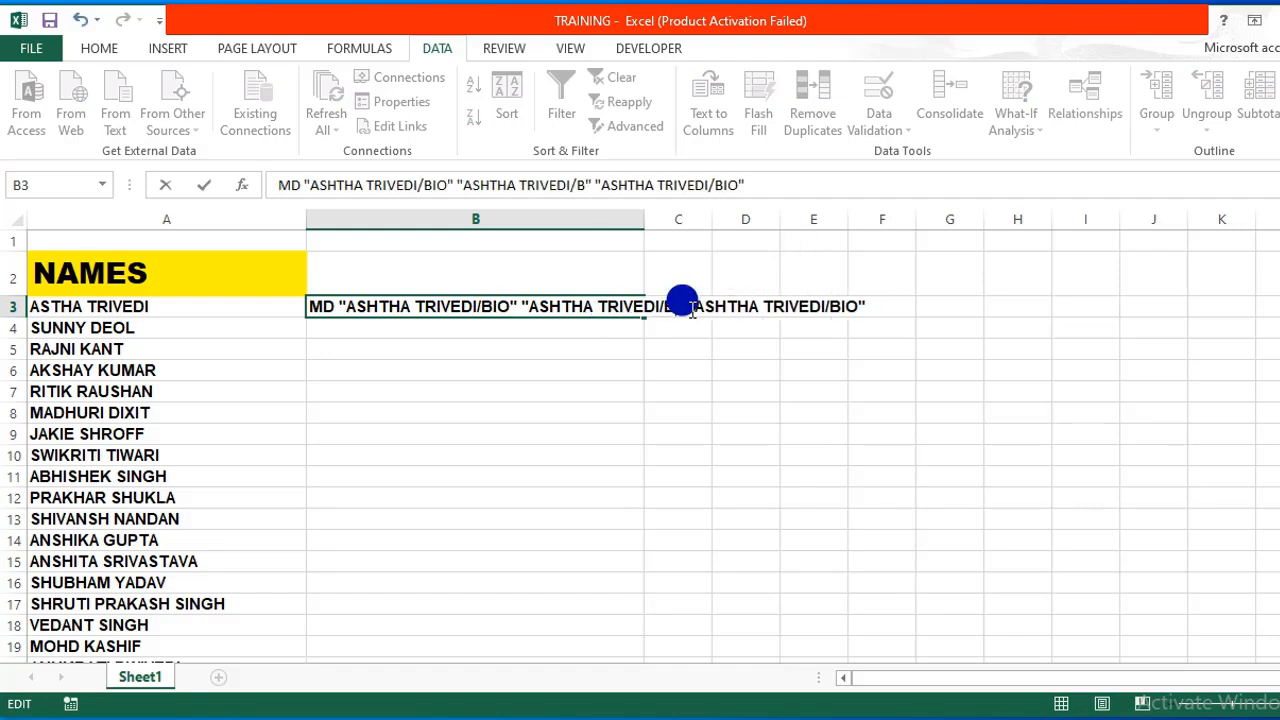
type("PHY")
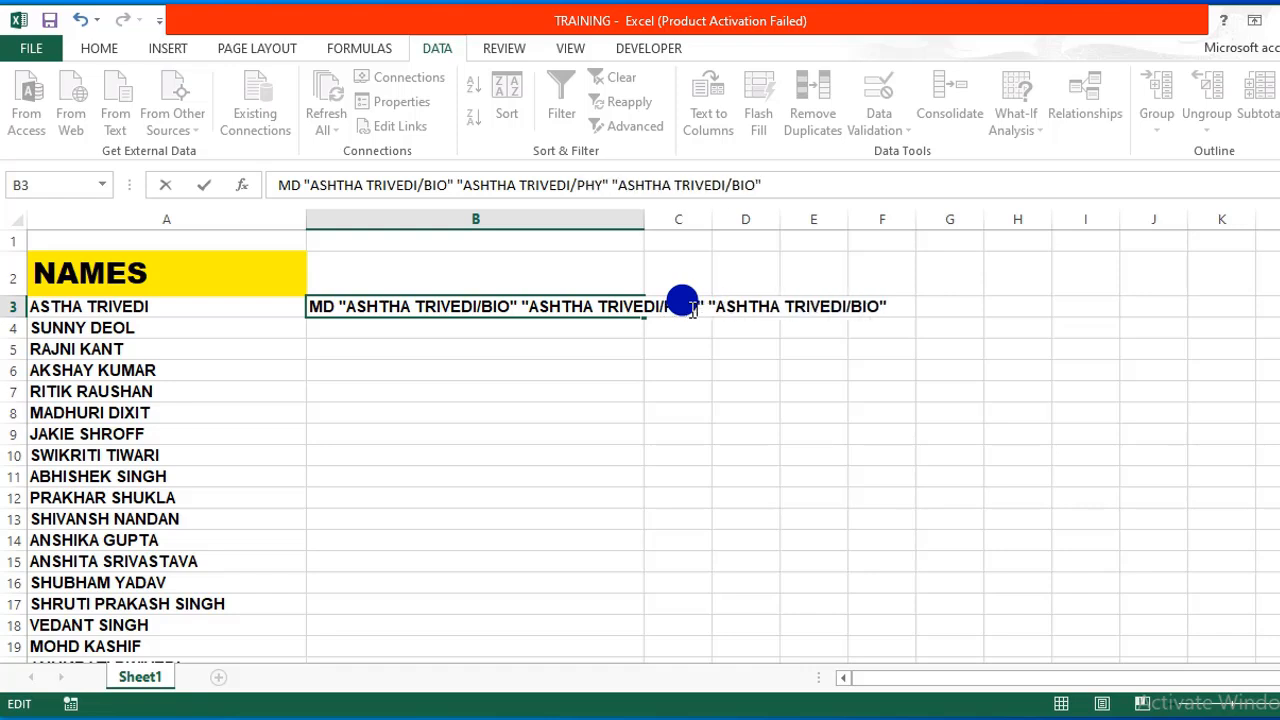
Change the last BIO to CHEM and commit the B3 command.
double_click(878, 308)
left_click(878, 308)
key("BackSpace")
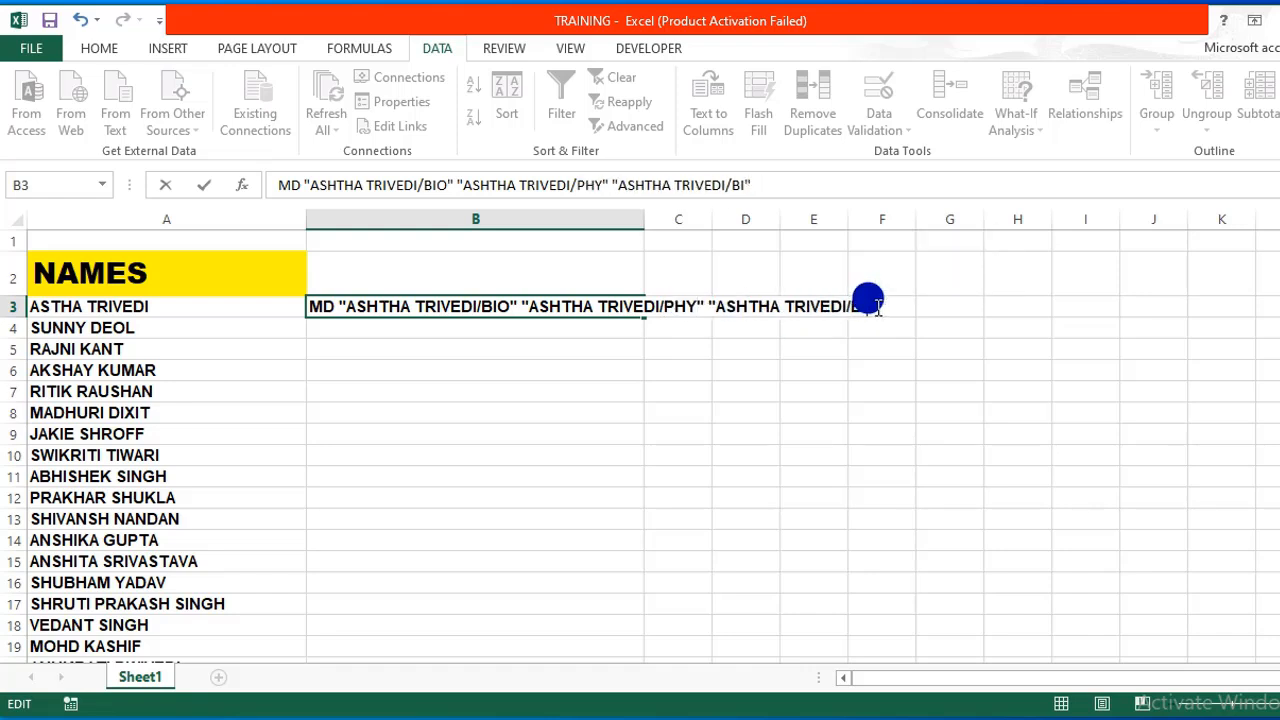
key("BackSpace")
type("CHEM")
key("Return")
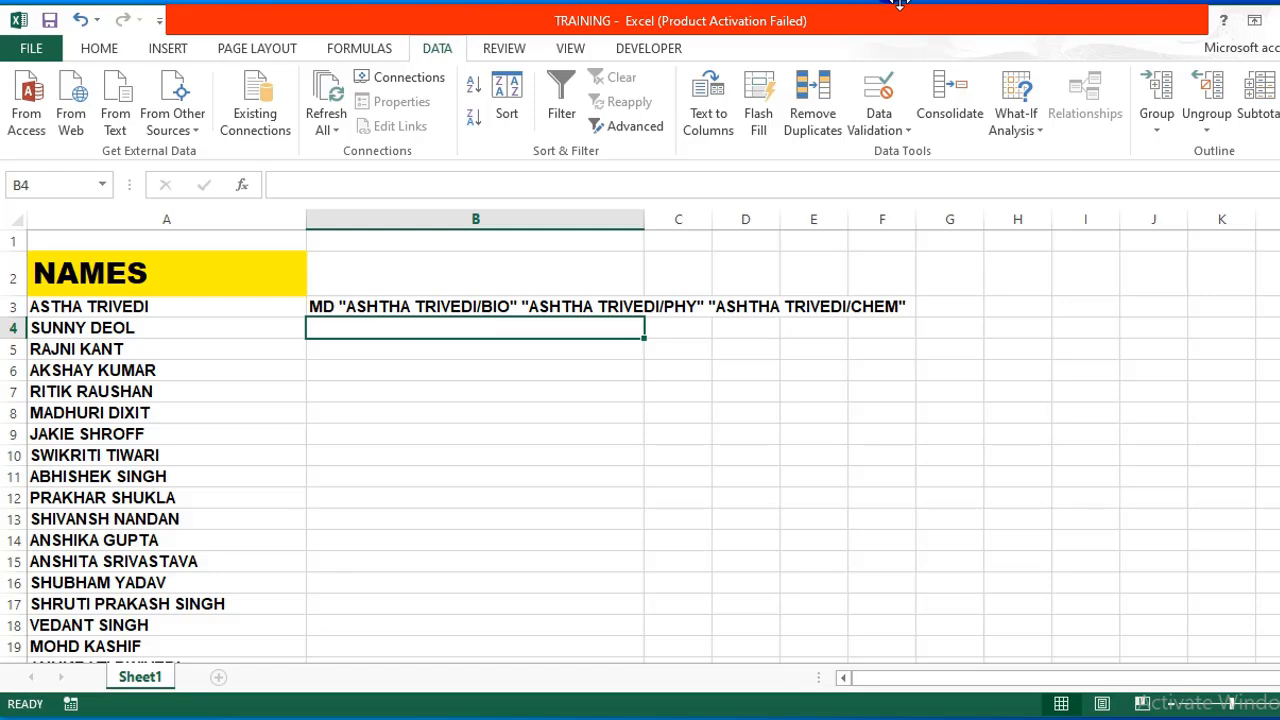
Flash Fill column B with BIO/PHY/CHE MD commands for every name, then select from B3 downward.
left_click(760, 115)
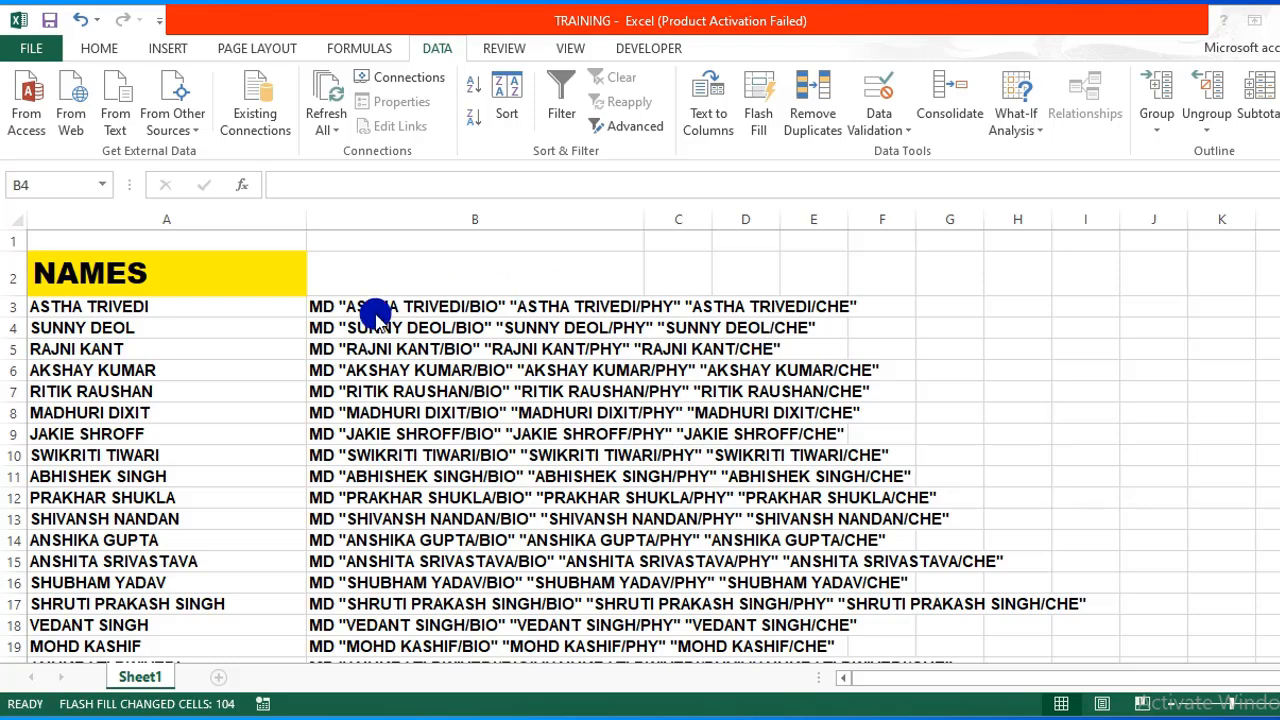
left_click(314, 302)
key("shift+Down")
key("shift+Down")
key("shift+Down")
key("shift+Down")
key("shift+Down")
key("shift+Down")
key("shift+Down")
key("shift+Down")
key("shift+Down")
key("shift+Down")
key("shift+Down")
key("shift+Down")
key("shift+Down")
key("shift+Down")
key("shift+Down")
key("shift+Down")
key("shift+Down")
key("shift+Down")
key("shift+Down")
key("shift+Down")
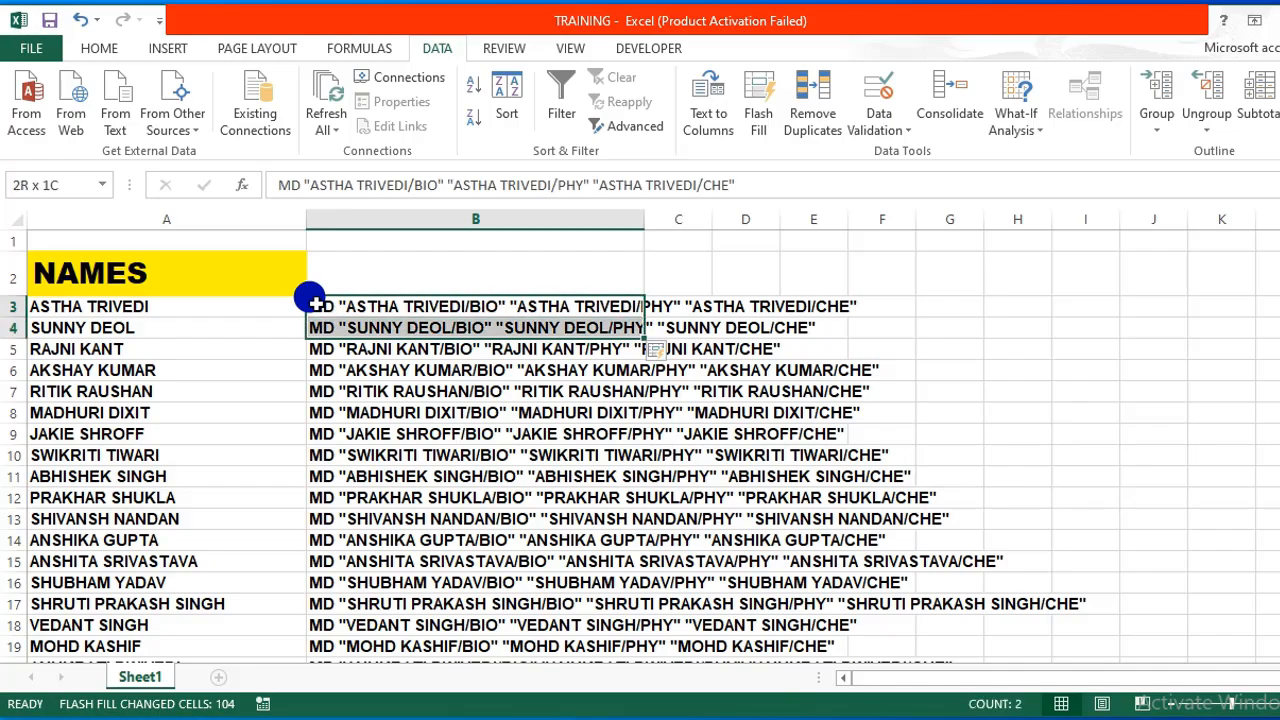
key("shift+Down")
key("shift+Down")
key("shift+Down")
key("shift+Down")
key("shift+Down")
key("shift+Down")
key("shift+Down")
key("shift+Down")
key("shift+Down")
key("shift+Down")
key("shift+Down")
key("shift+Down")
key("shift+Down")
key("shift+Down")
key("shift+Down")
key("shift+Down")
key("shift+Down")
key("shift+Down")
key("shift+Down")
key("shift+Down")
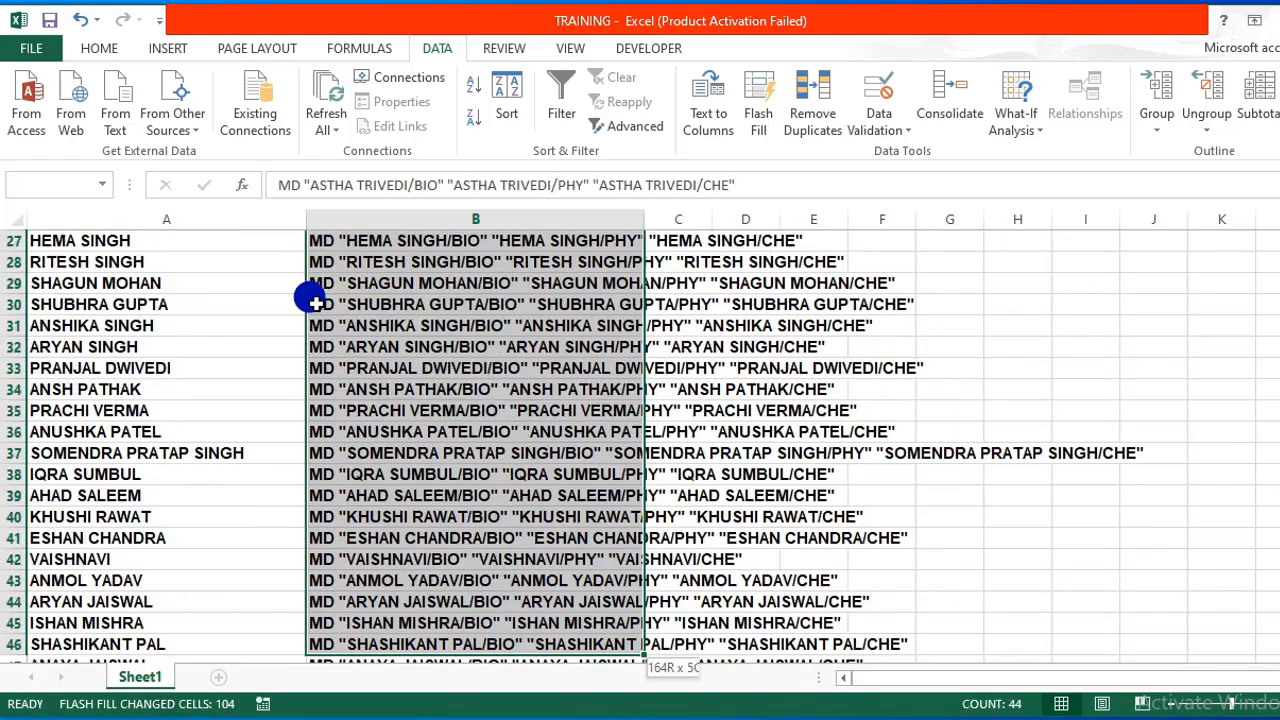
Copy the MD commands in B3:B107.
key("shift+Down")
key("shift+Down")
key("shift+Down")
key("shift+Down")
key("shift+Down")
key("shift+Down")
key("shift+Down")
key("shift+Down")
key("shift+Down")
key("shift+Down")
key("shift+Down")
key("shift+Down")
key("shift+Down")
key("shift+Down")
key("shift+Down")
key("shift+Down")
key("shift+Down")
key("shift+Down")
key("shift+Down")
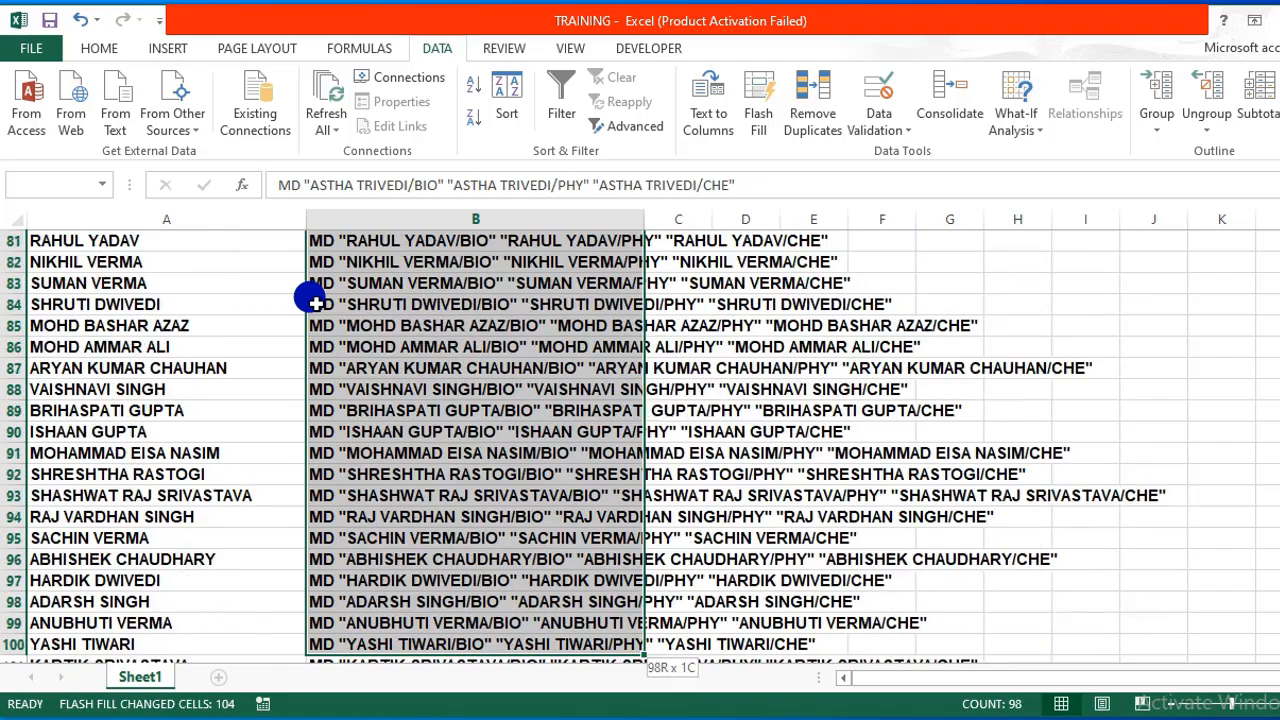
key("shift+Down")
key("shift+Down")
key("shift+Down")
key("shift+Down")
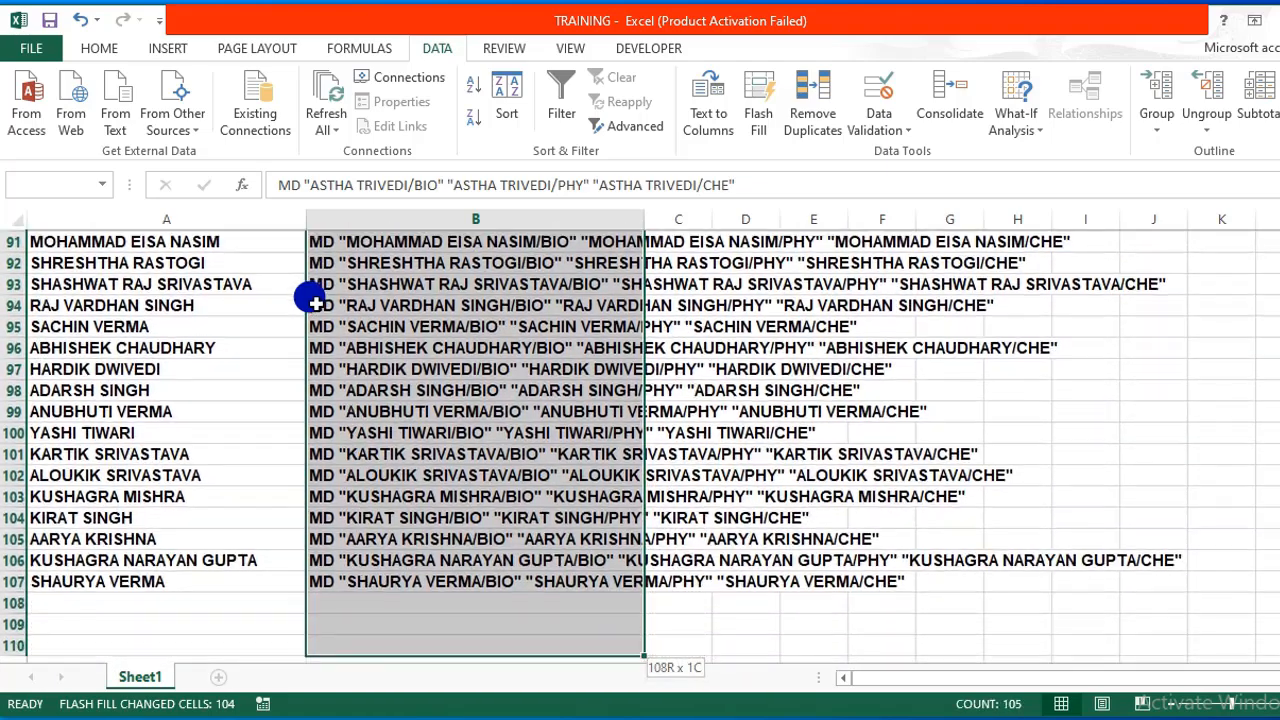
key("shift+Up")
key("shift+Up")
key("shift+Up")
key("shift+Up")
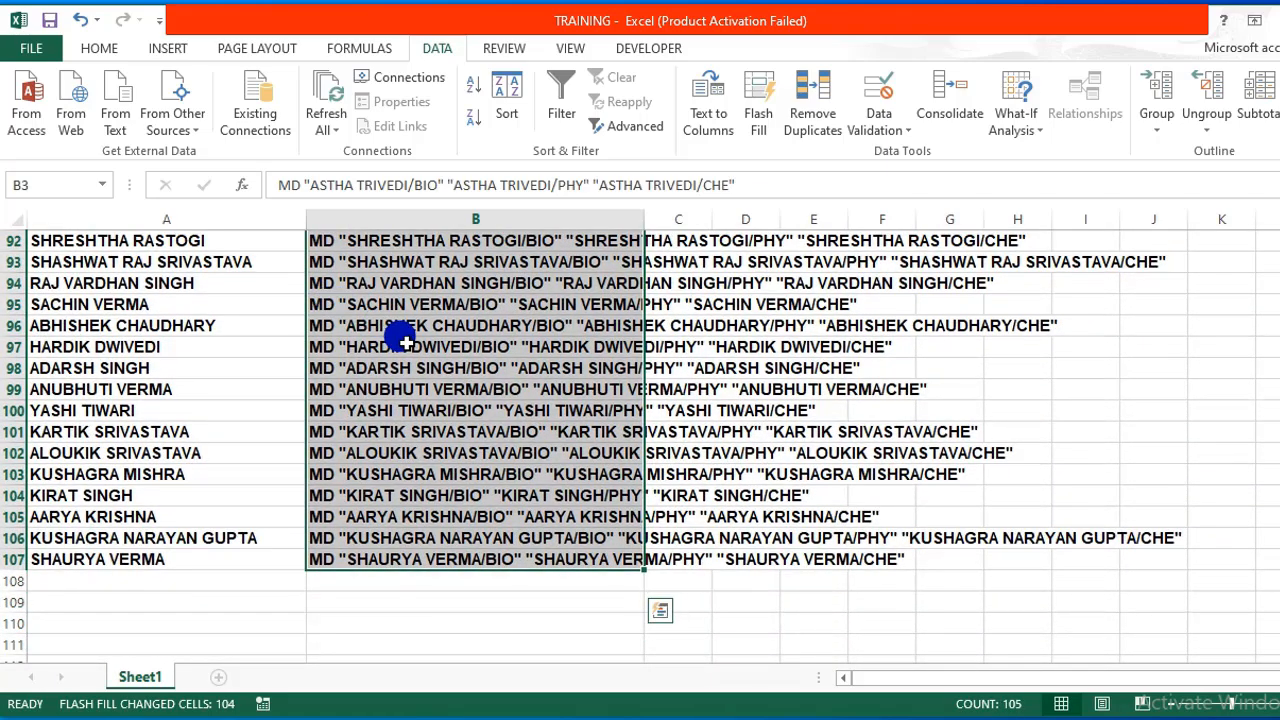
right_click(403, 341)
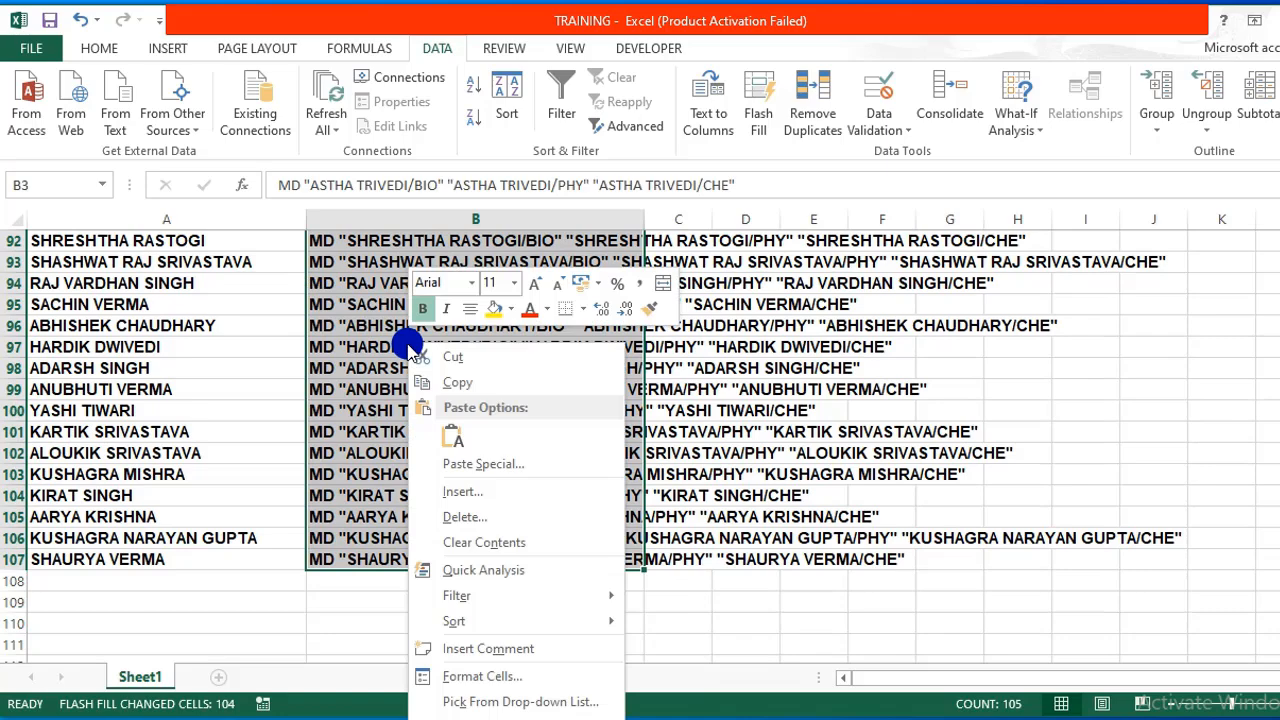
left_click(463, 382)
scroll(460, 375, "up", 20)
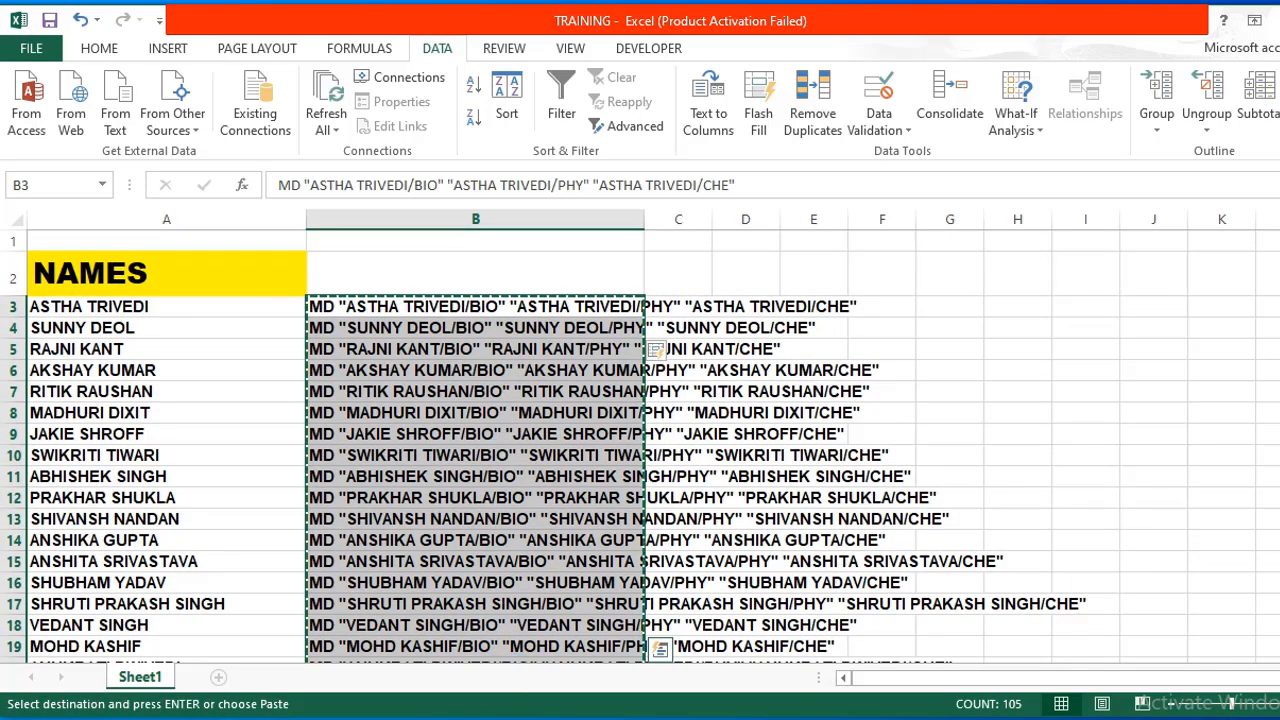
mouse_move(487, 718)
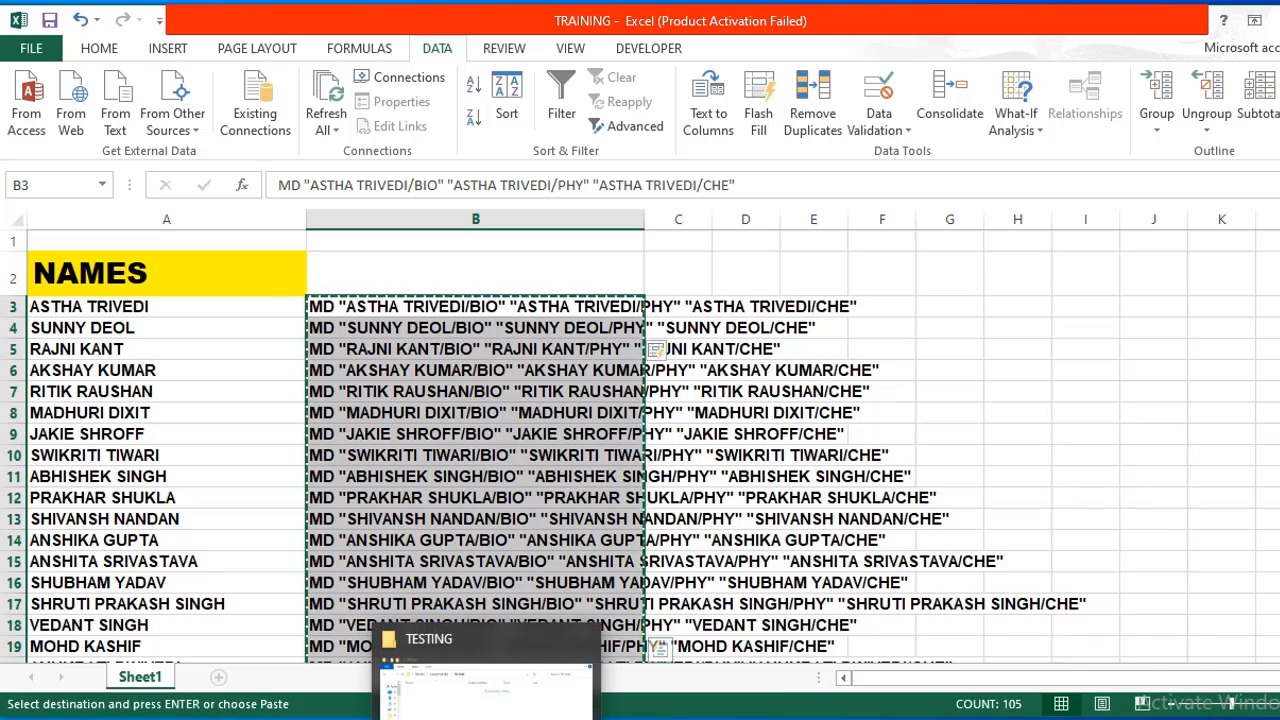
Add a new Text Document named KBC to the empty TESTING folder.
left_click(487, 690)
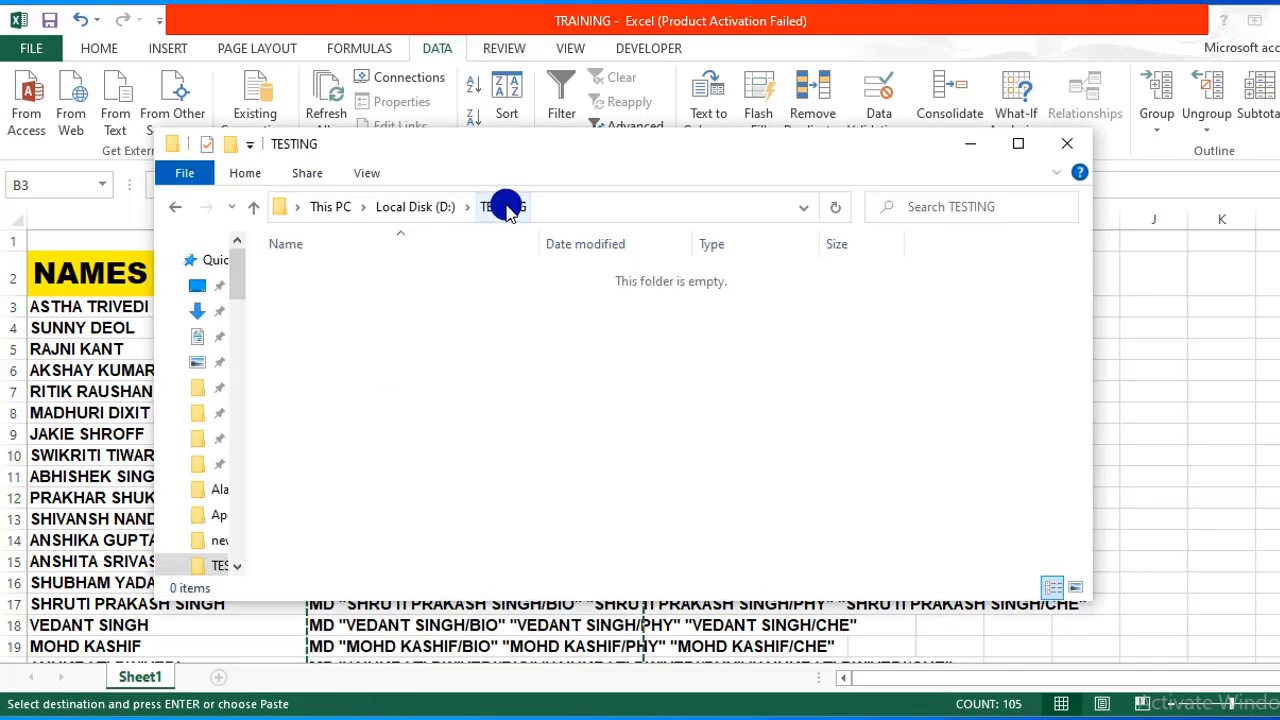
right_click(472, 345)
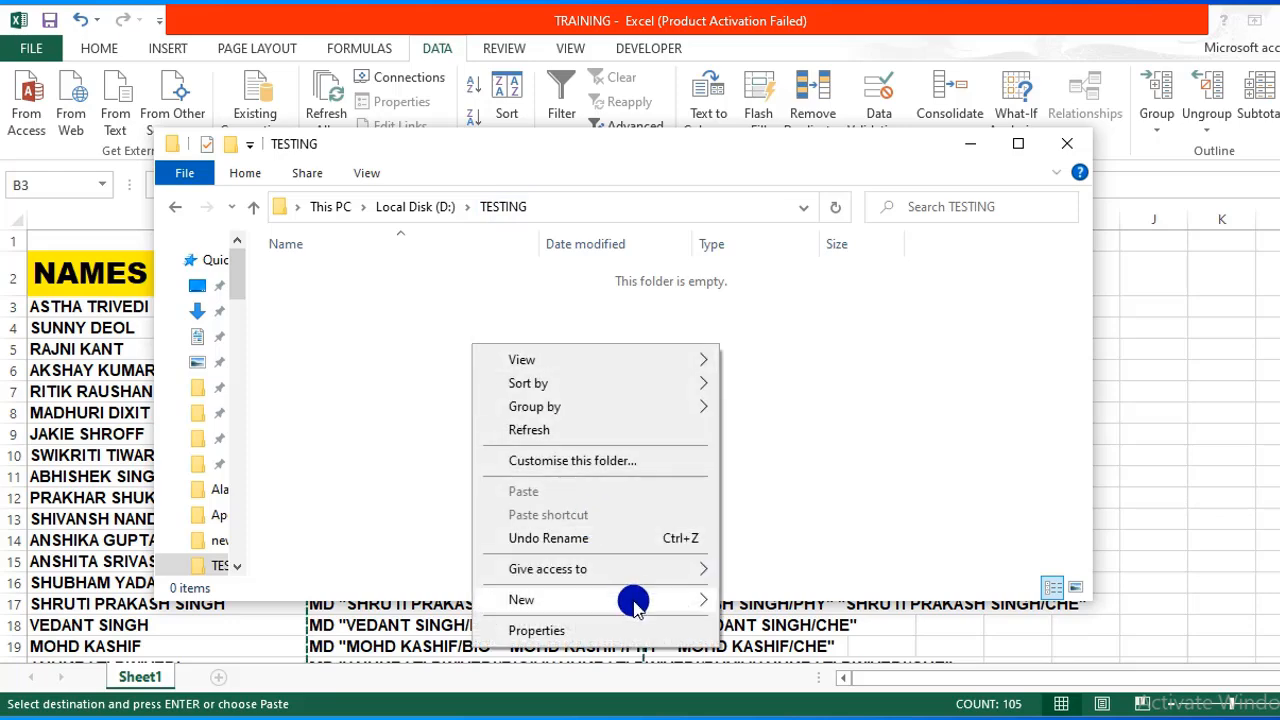
mouse_move(634, 603)
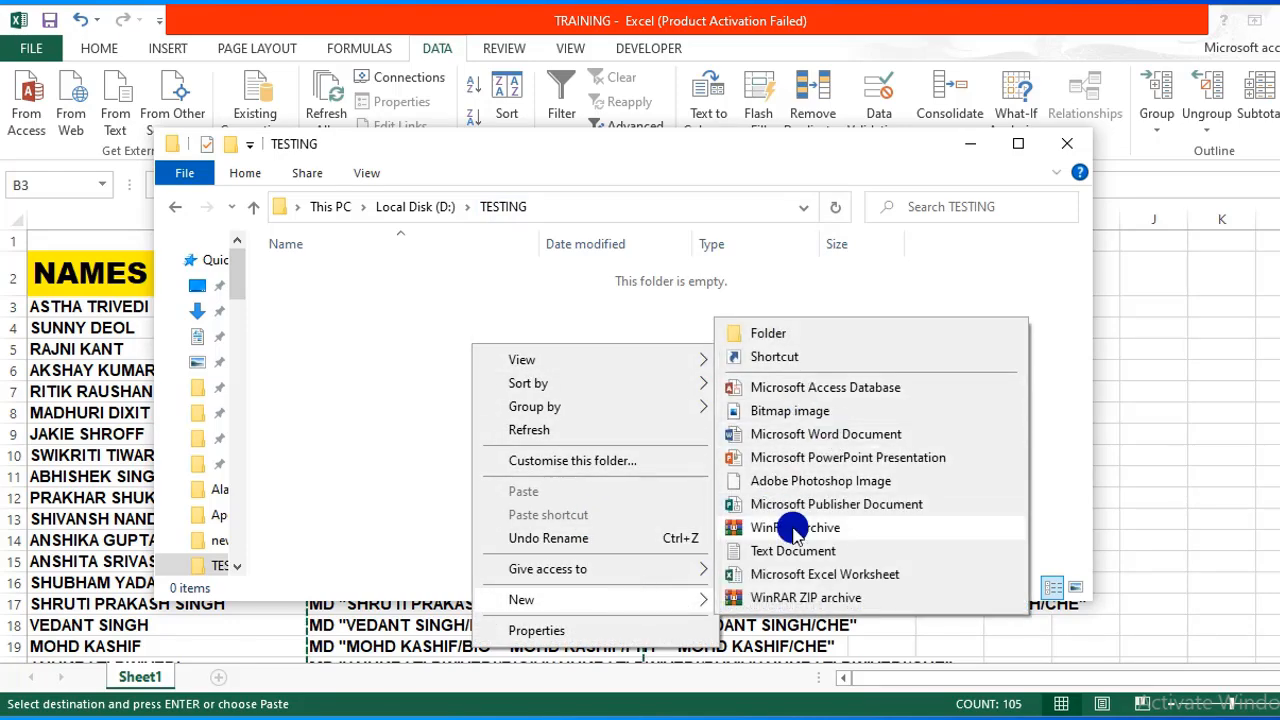
left_click(806, 556)
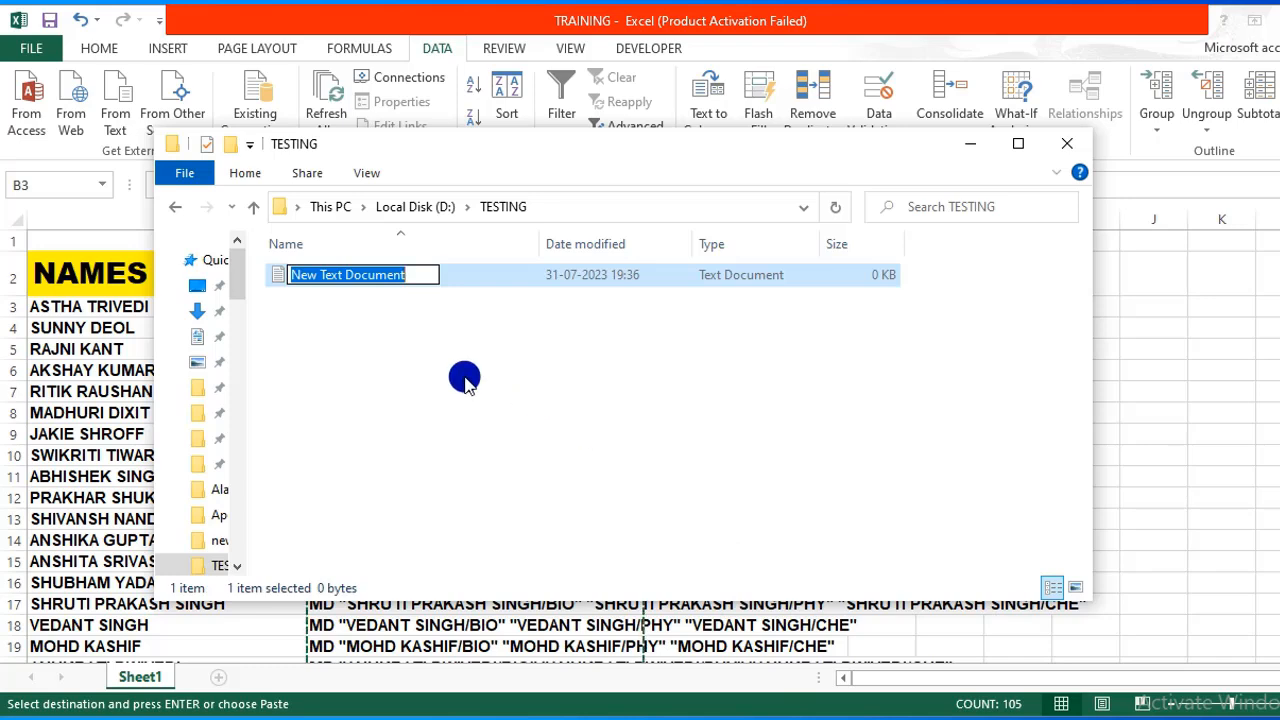
type("KBC")
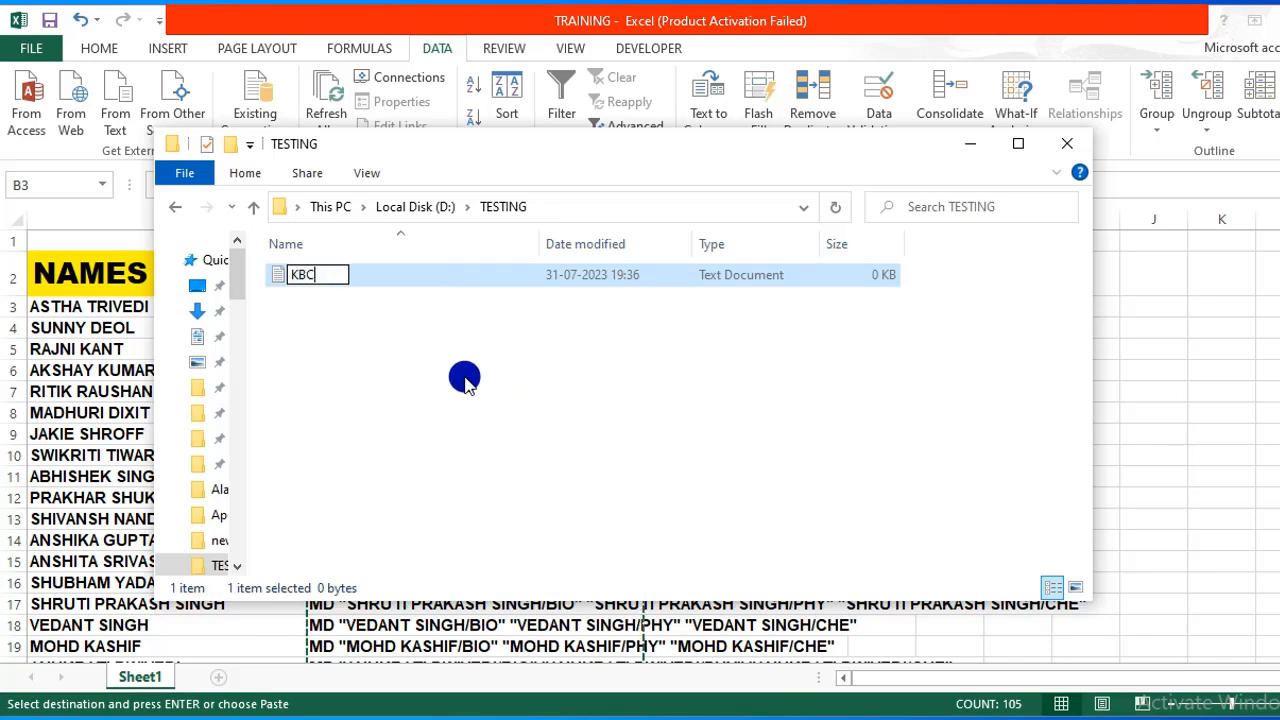
key("Return")
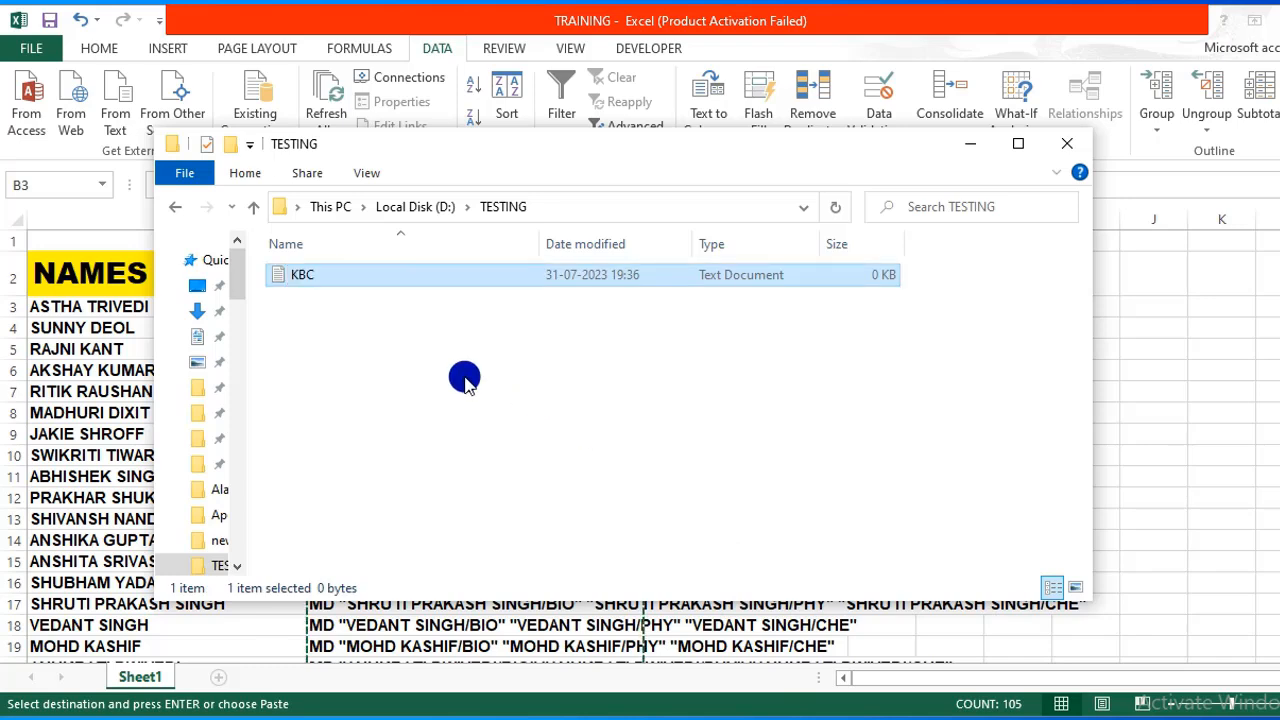
Paste the copied MD commands into KBC in Notepad, save, and close it.
double_click(330, 280)
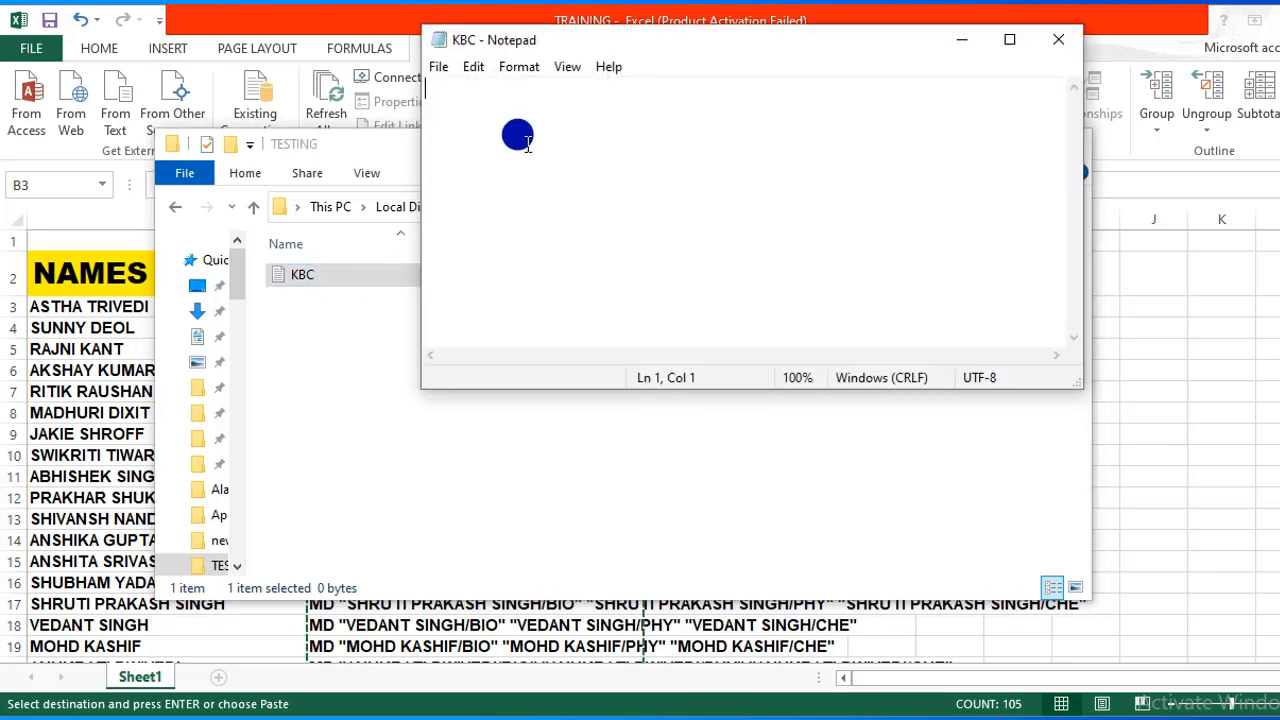
left_click(472, 67)
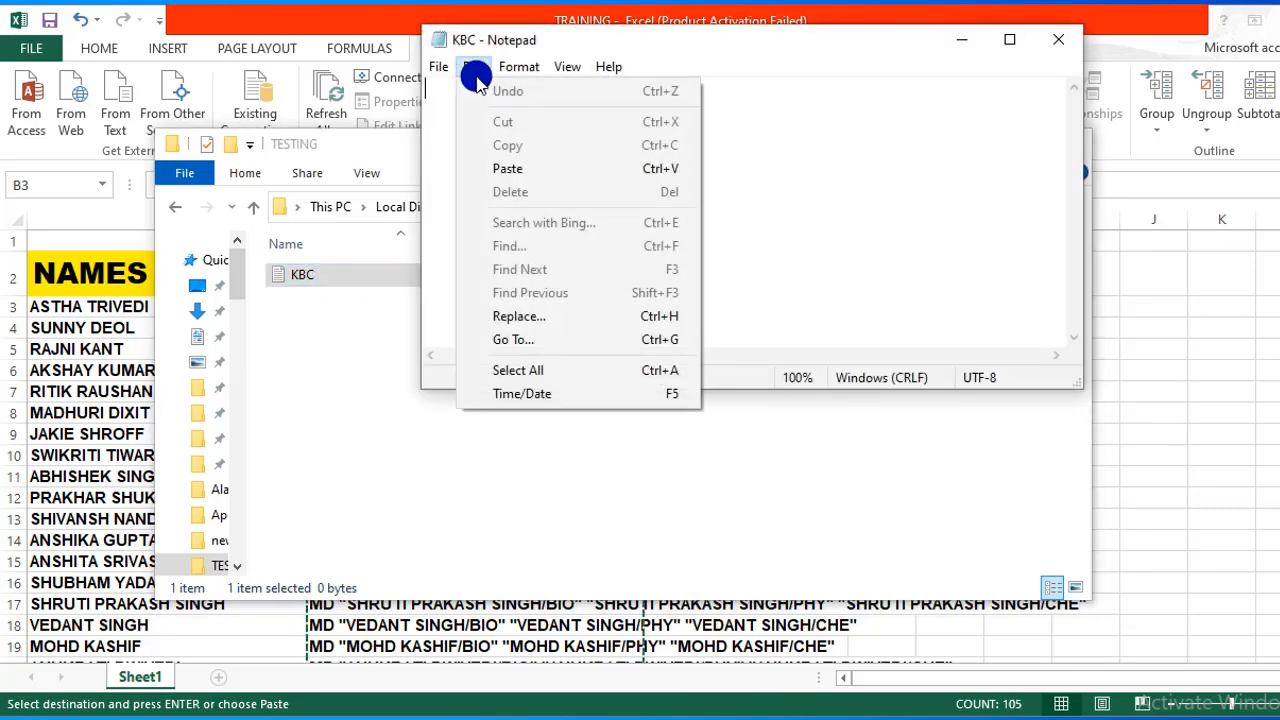
left_click(512, 168)
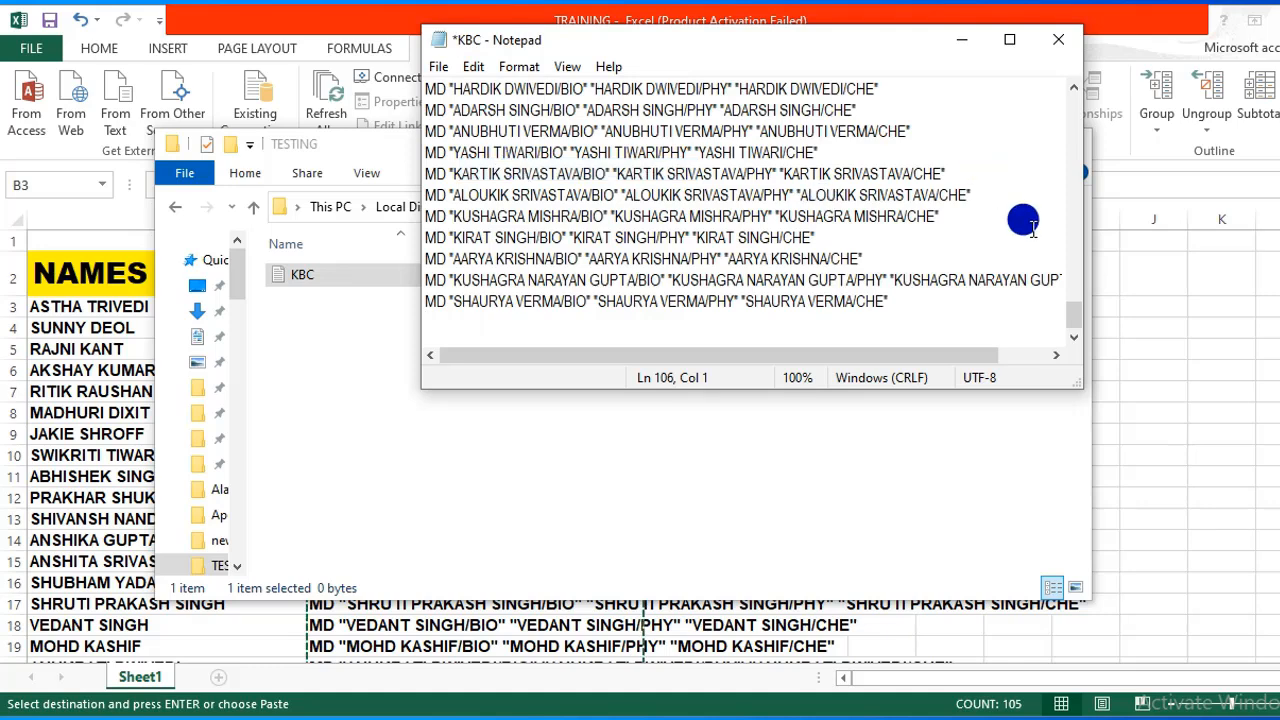
left_click(436, 66)
left_click(474, 161)
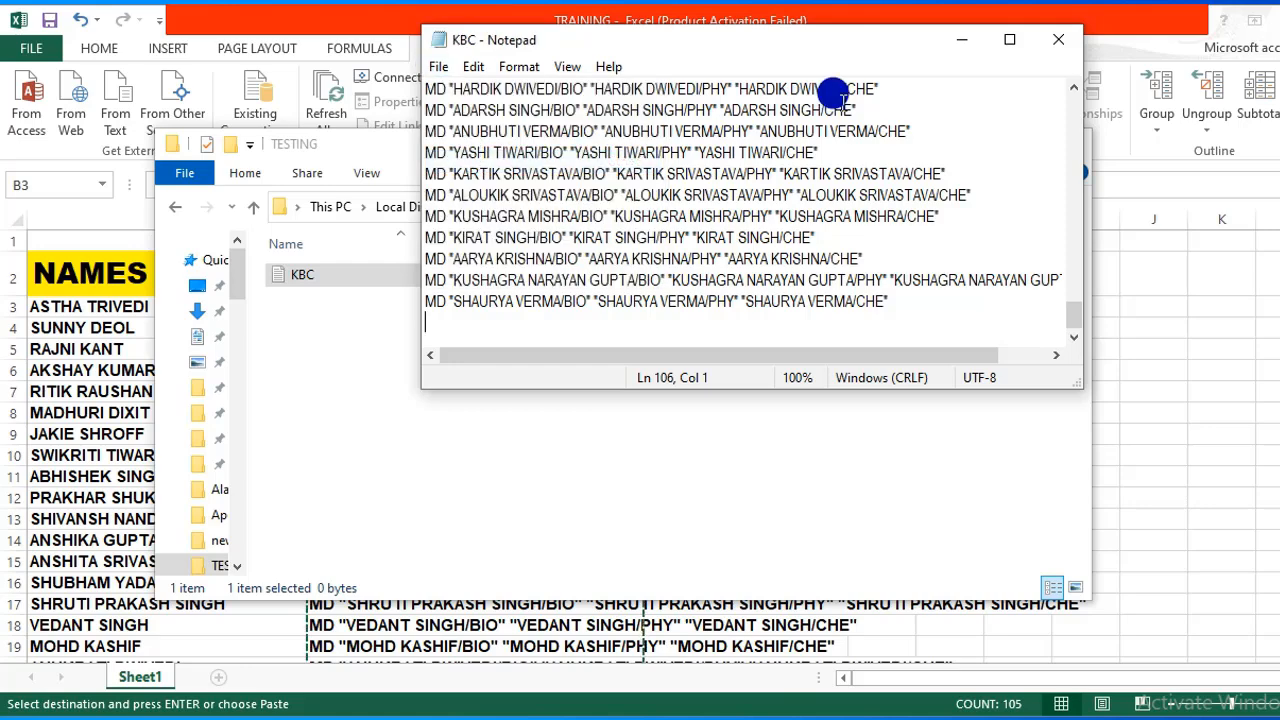
left_click(1058, 39)
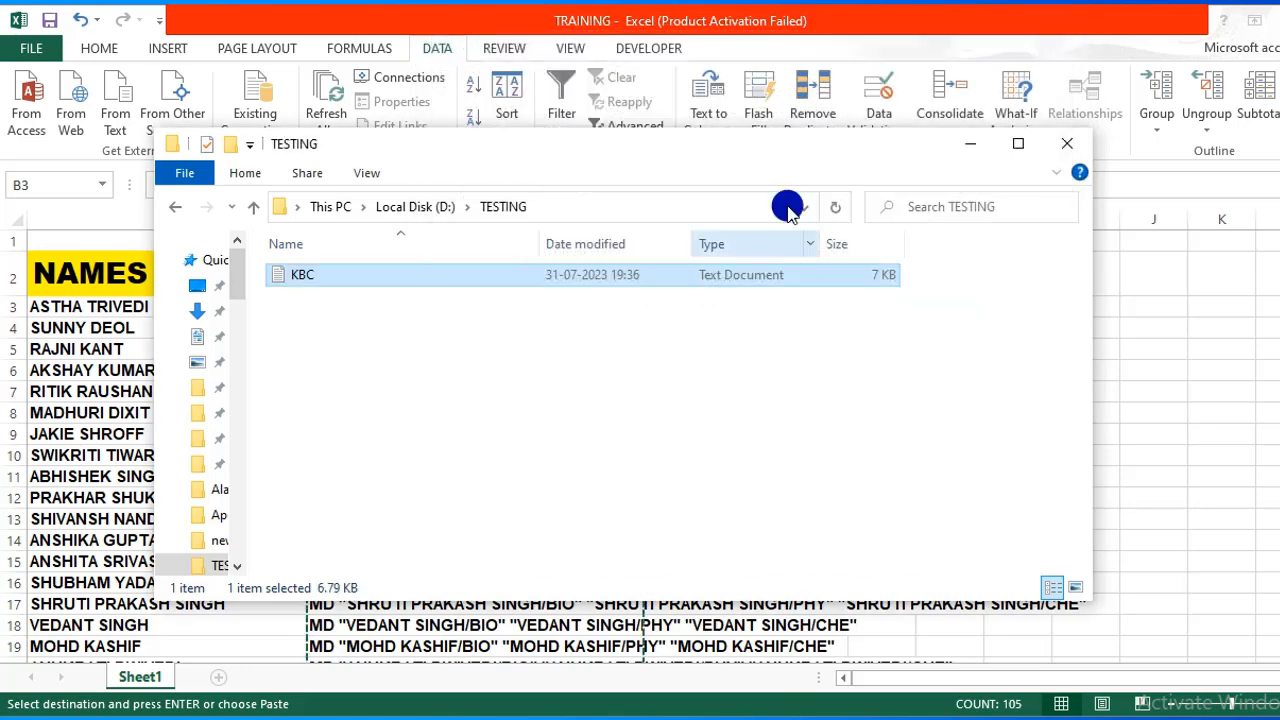
Rename KBC to KBC.BAT and open it in Notepad to review the commands.
right_click(314, 278)
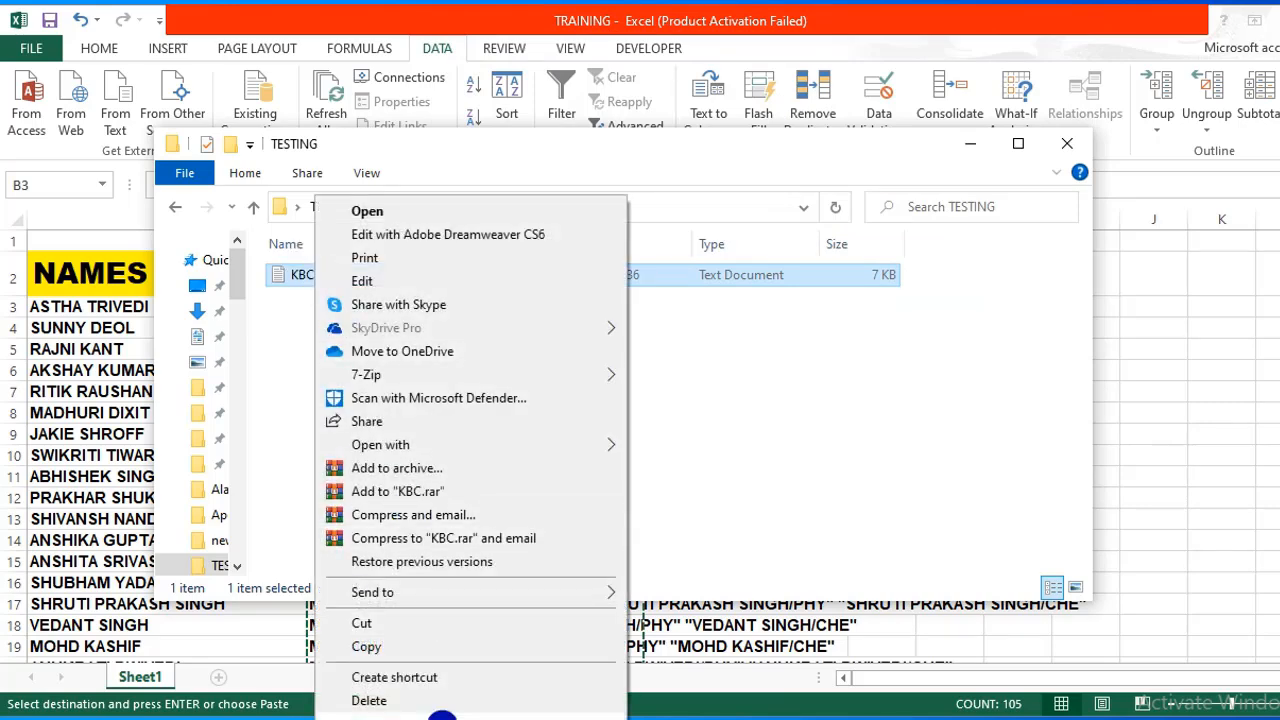
left_click(437, 715)
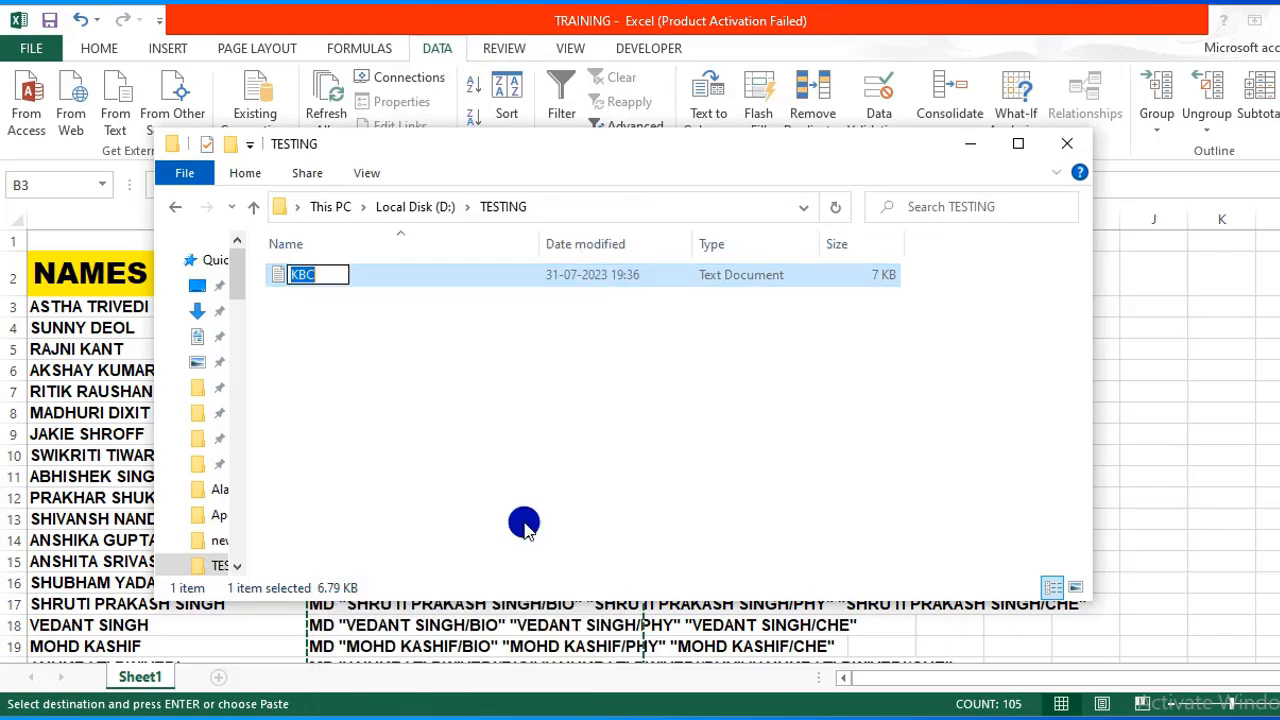
left_click(335, 275)
type(".BAT")
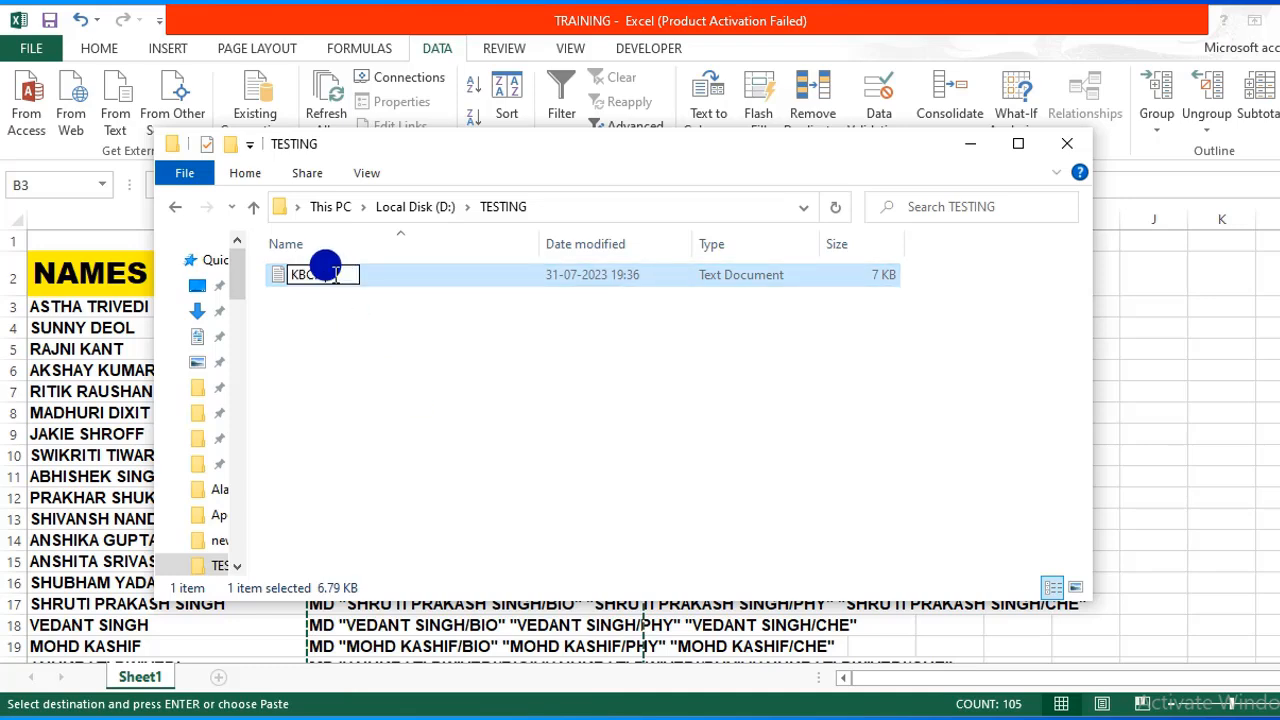
key("Return")
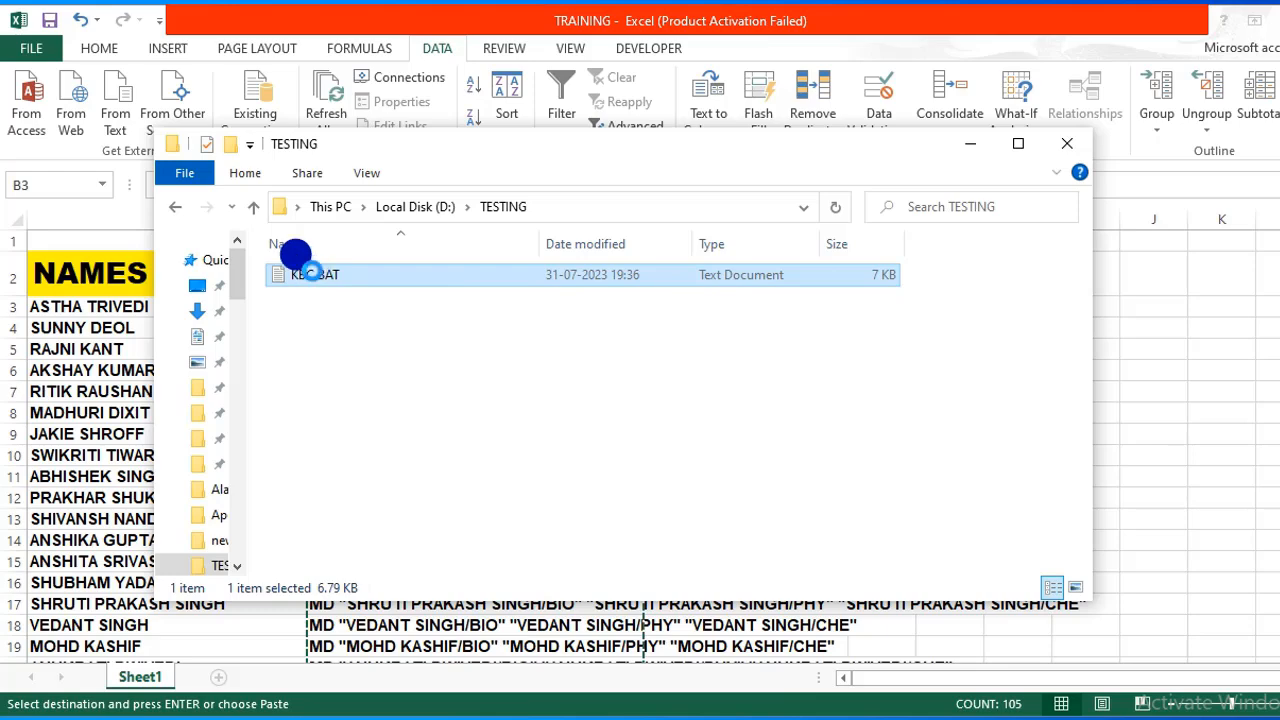
right_click(298, 272)
left_click(363, 211)
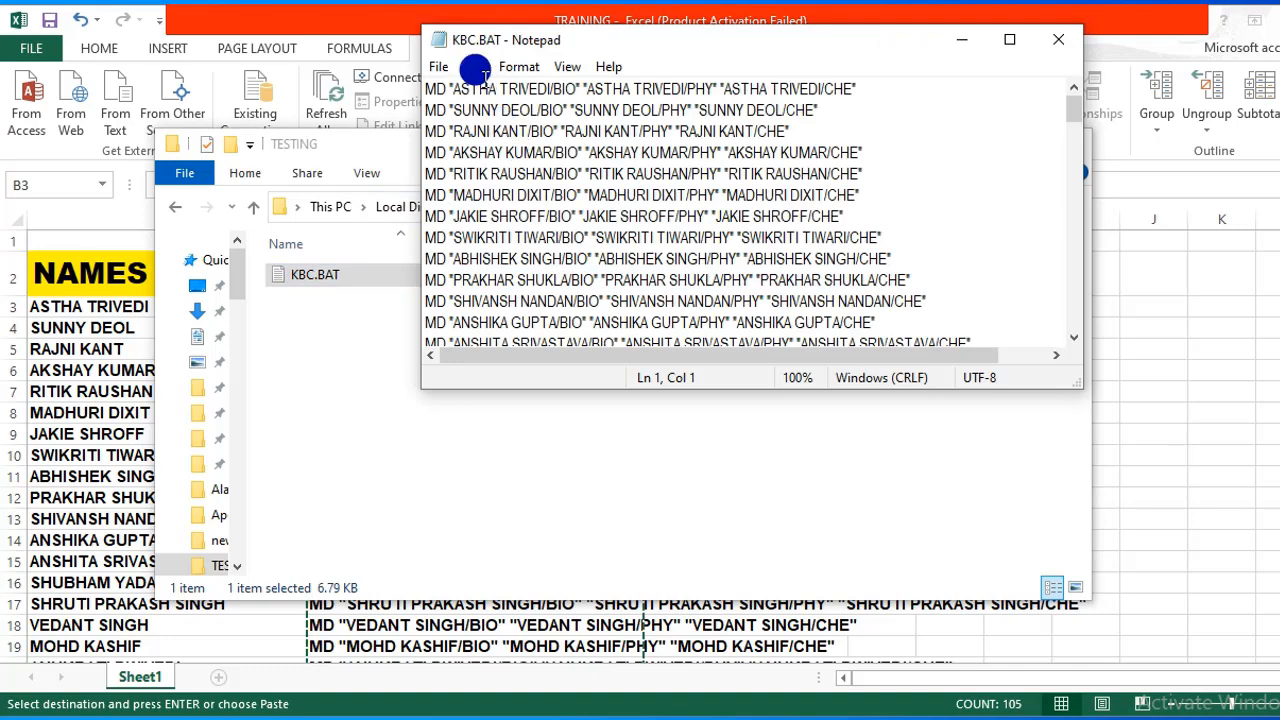
Save the commands as KBC2.BAT with All Files type in TESTING, then close Notepad.
left_click(436, 64)
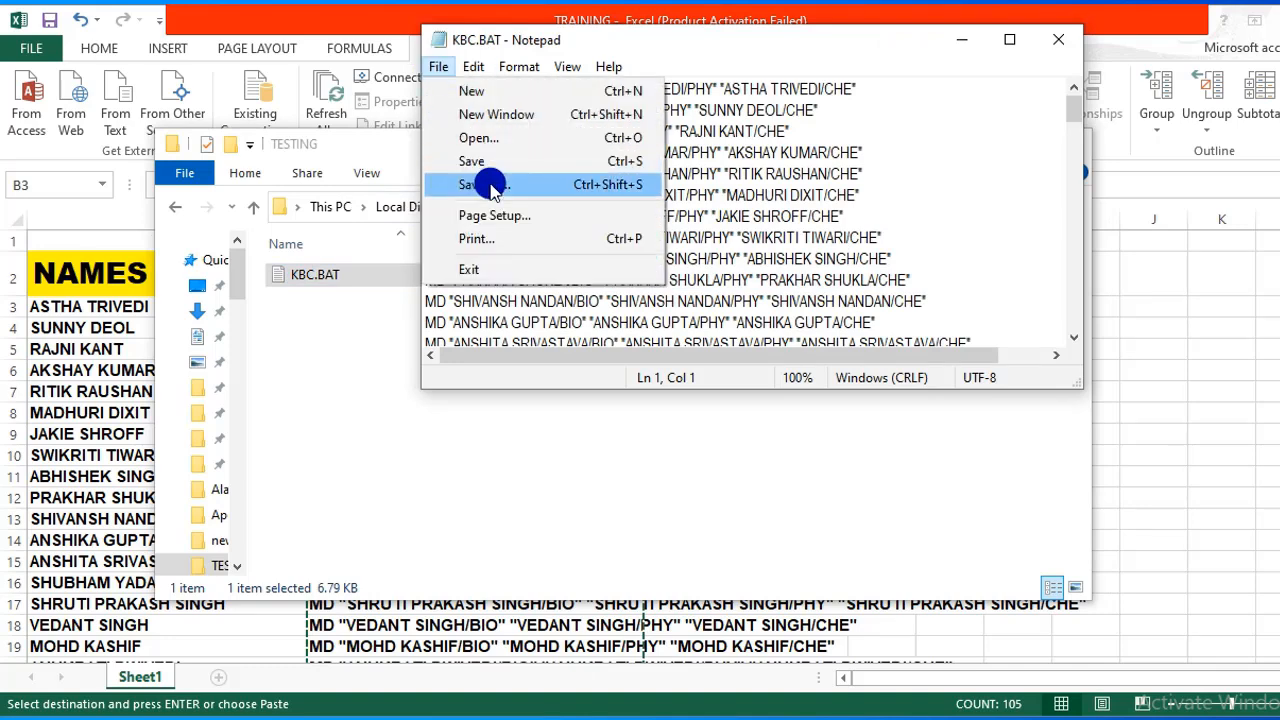
left_click(565, 183)
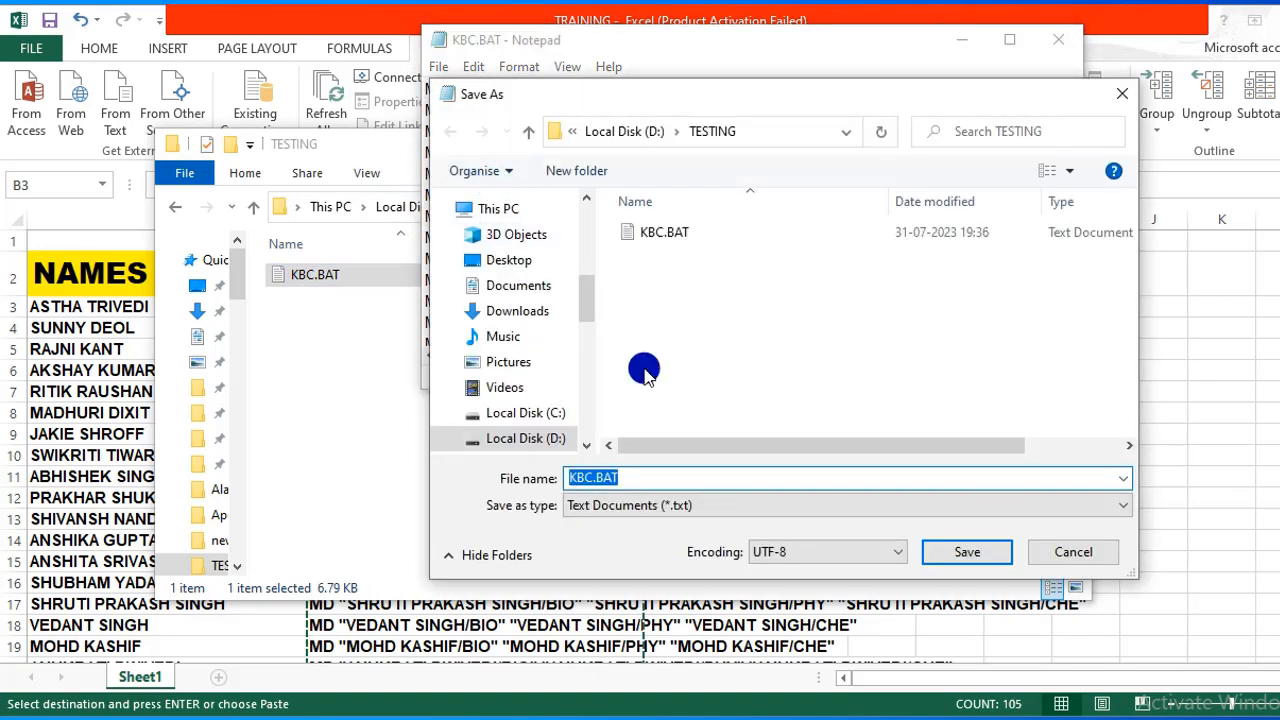
left_click(1118, 512)
left_click(1071, 542)
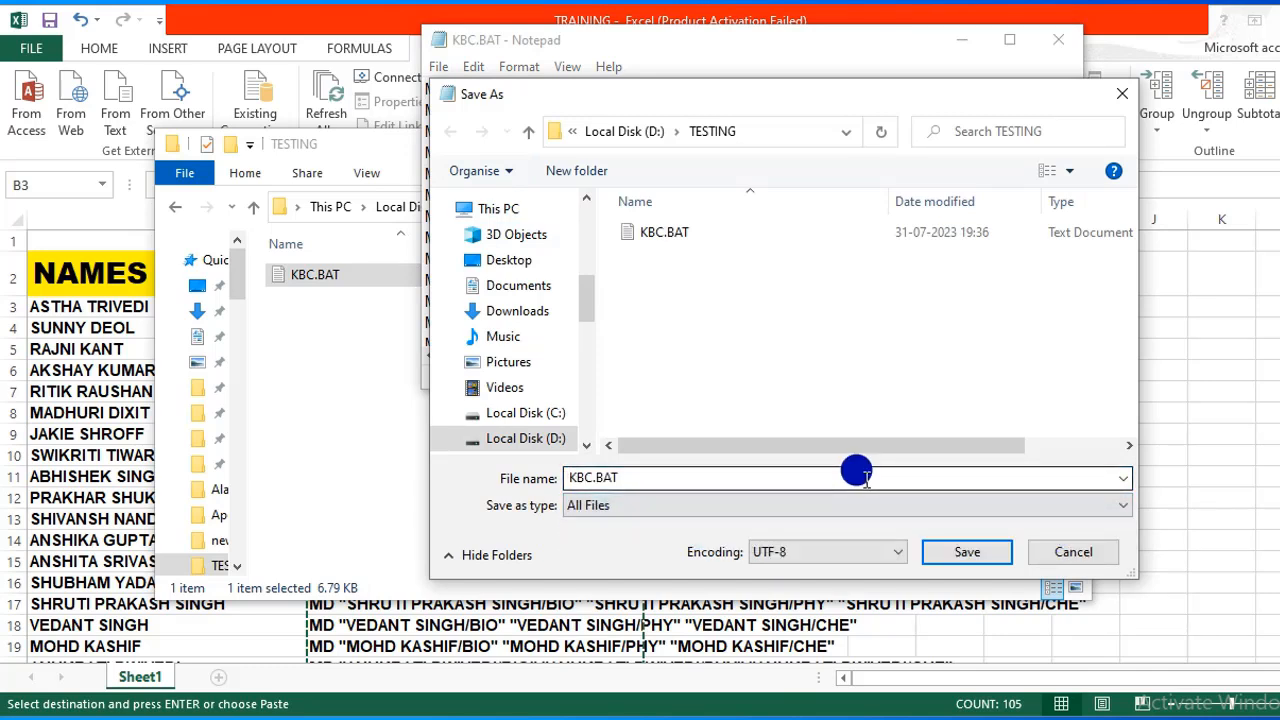
double_click(818, 474)
left_click(818, 474)
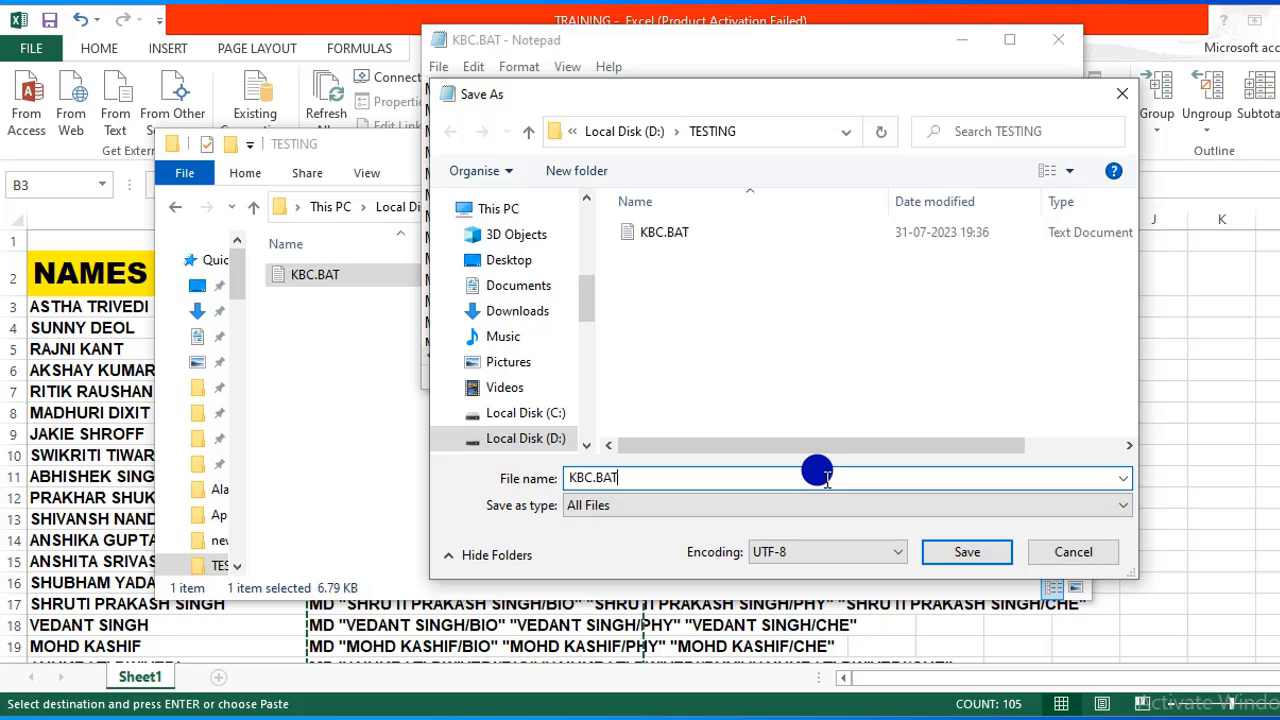
key("BackSpace")
key("BackSpace")
key("BackSpace")
type("2.TXT")
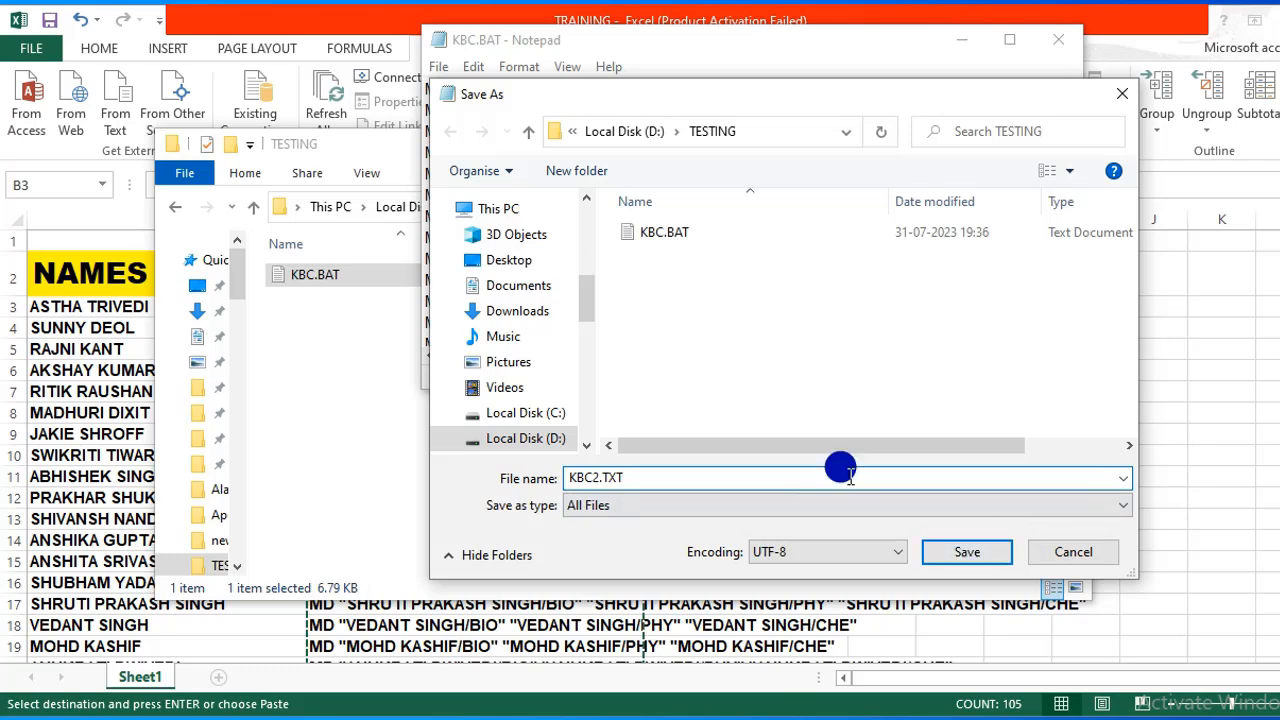
key("BackSpace")
key("BackSpace")
key("BackSpace")
type("BAT")
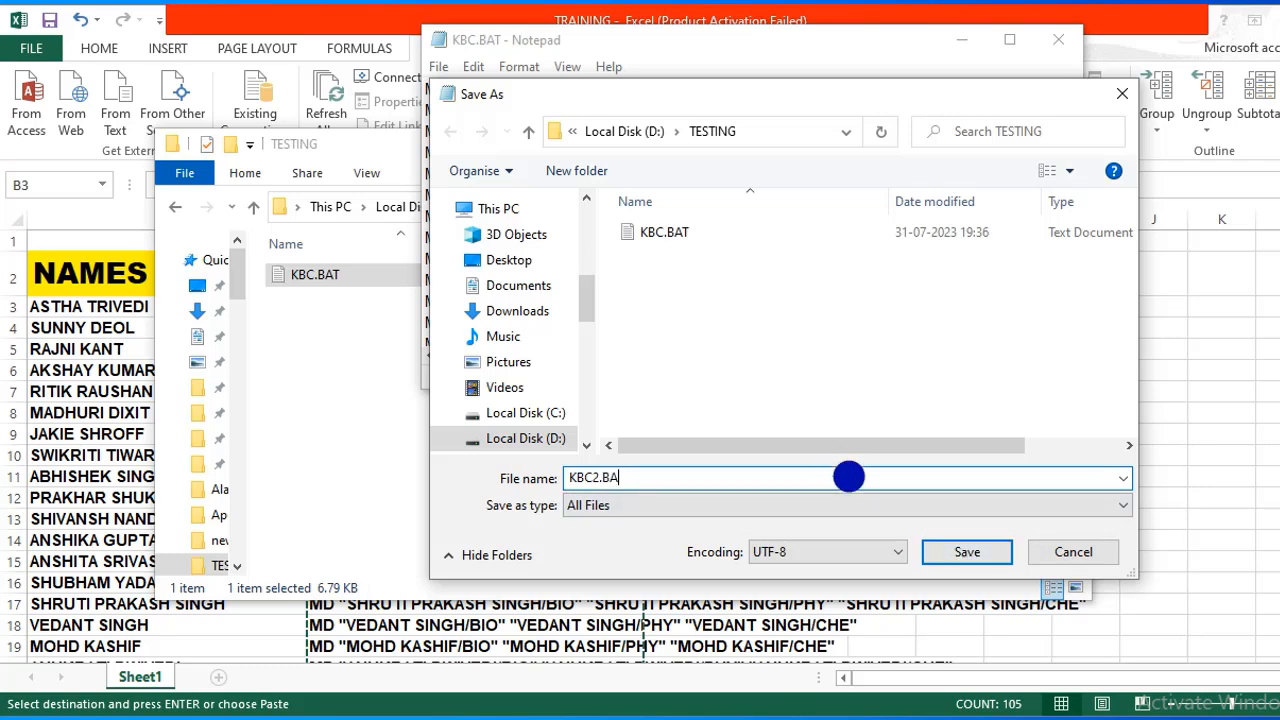
left_click(966, 554)
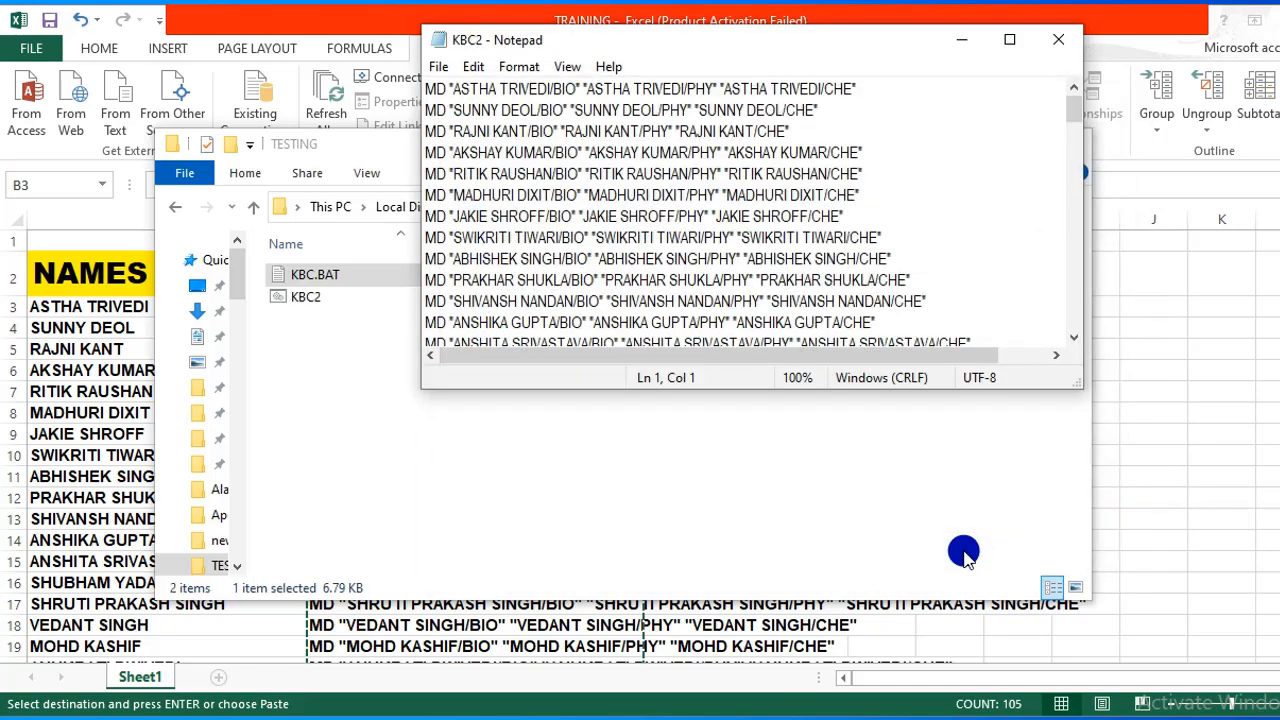
left_click(1058, 40)
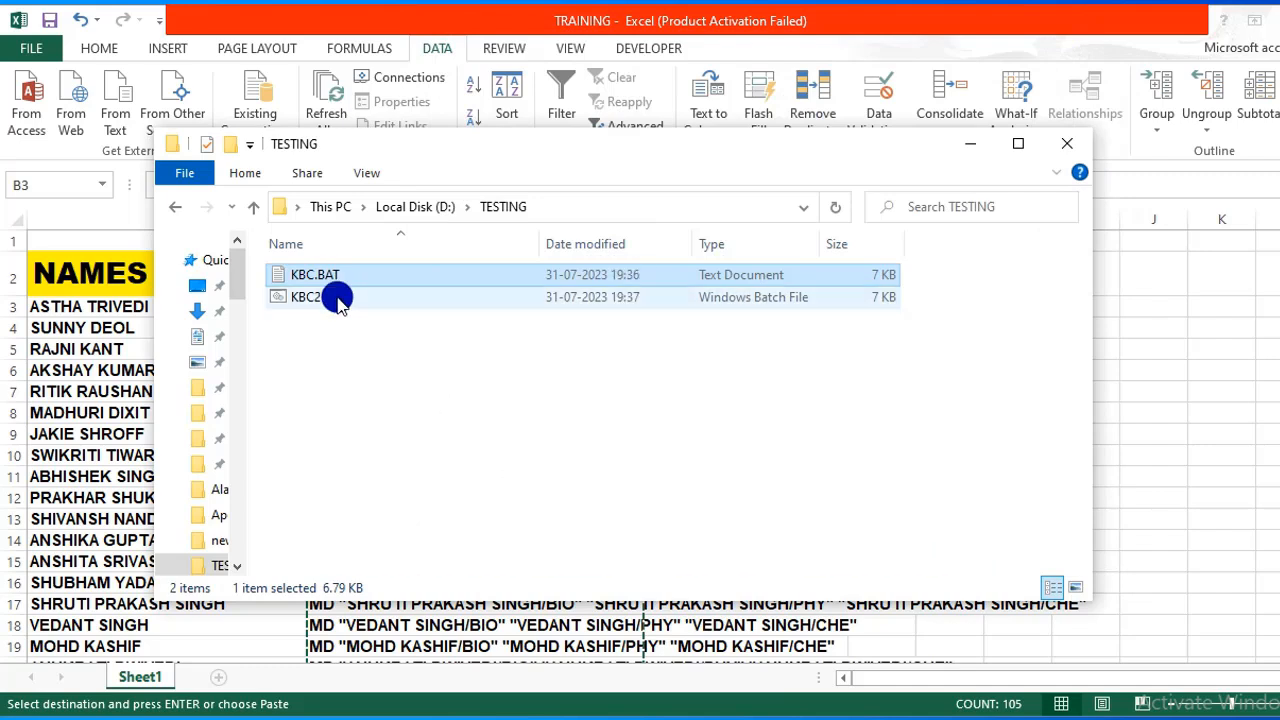
left_click(337, 298)
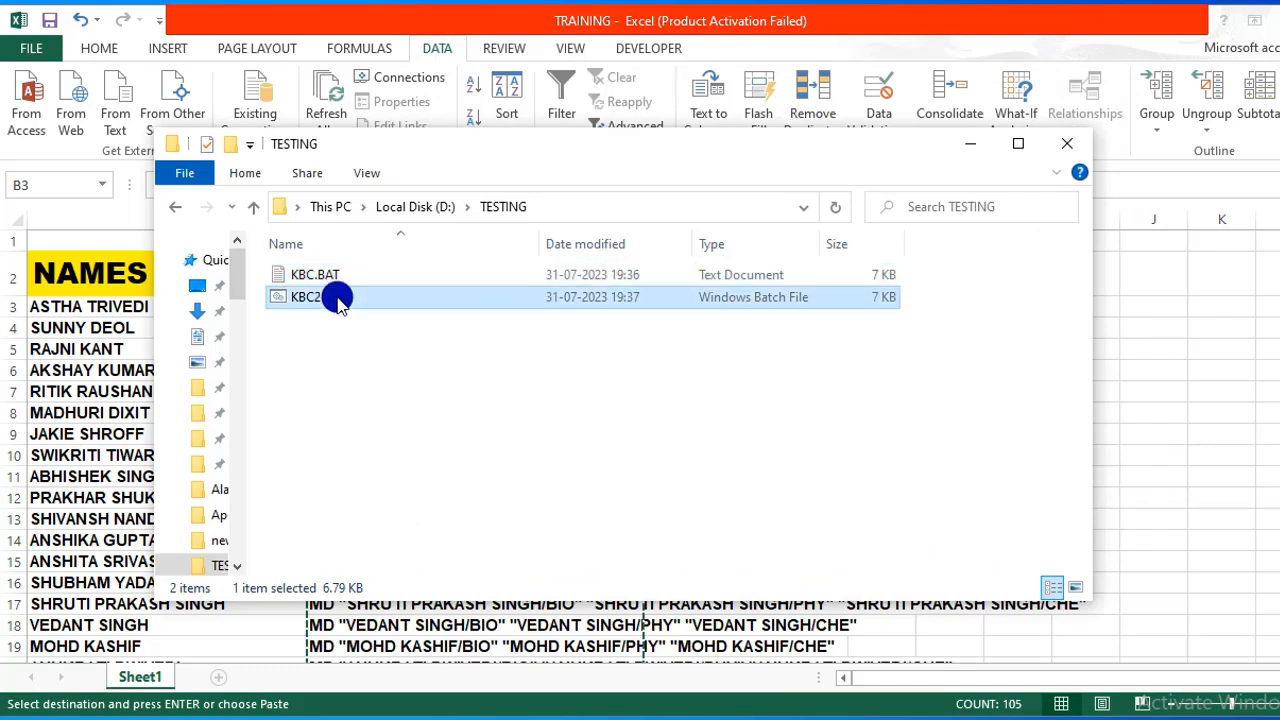
left_click(318, 276)
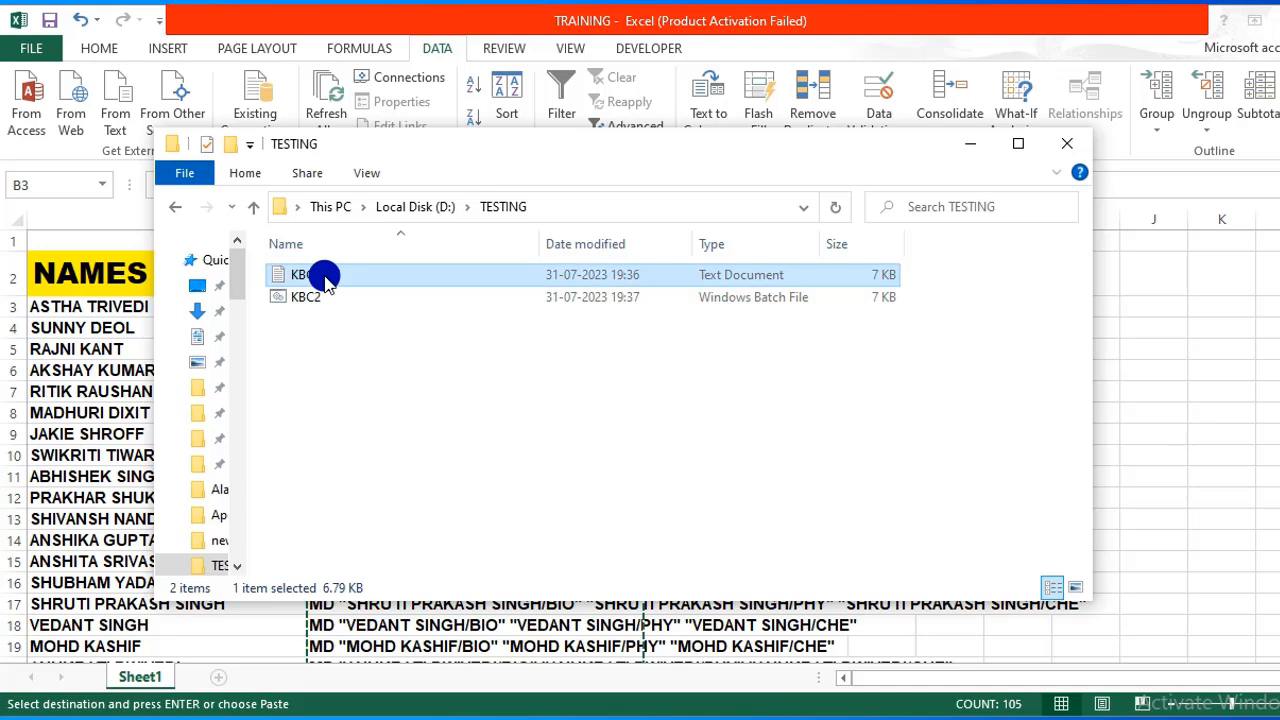
left_click(310, 297)
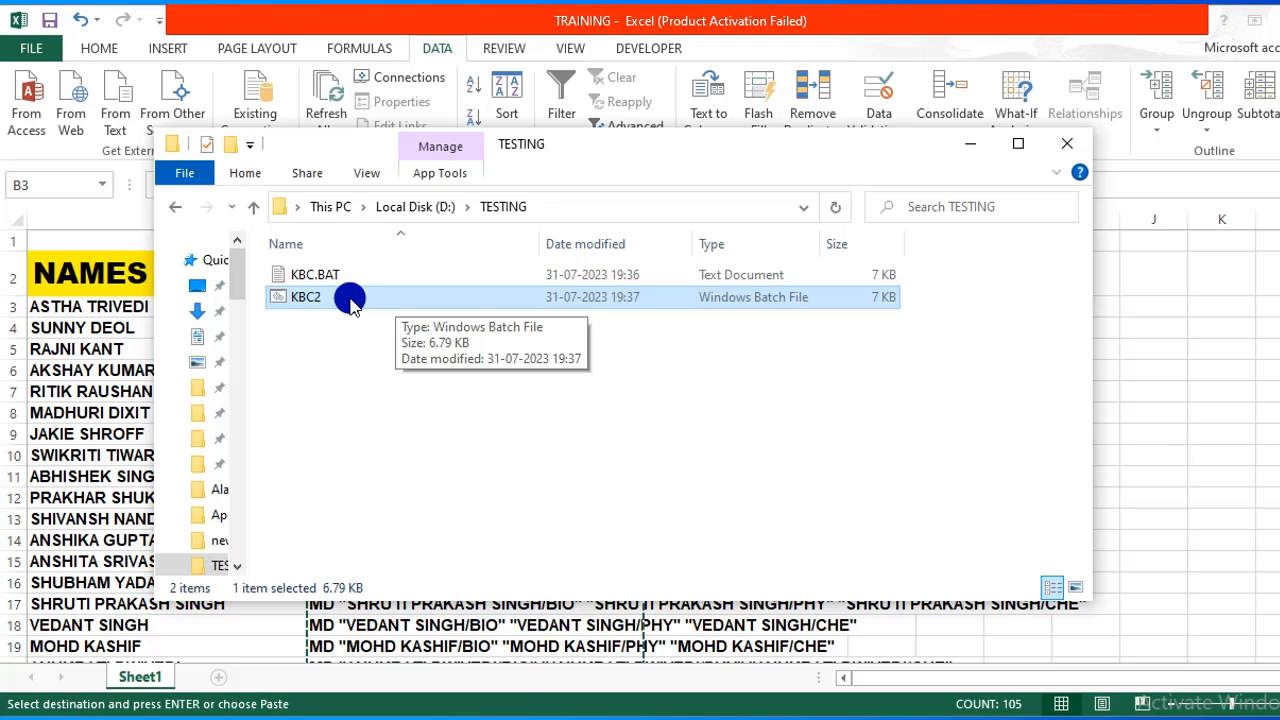
Run the KBC2 batch file and browse the newly created name folders in TESTING.
double_click(306, 297)
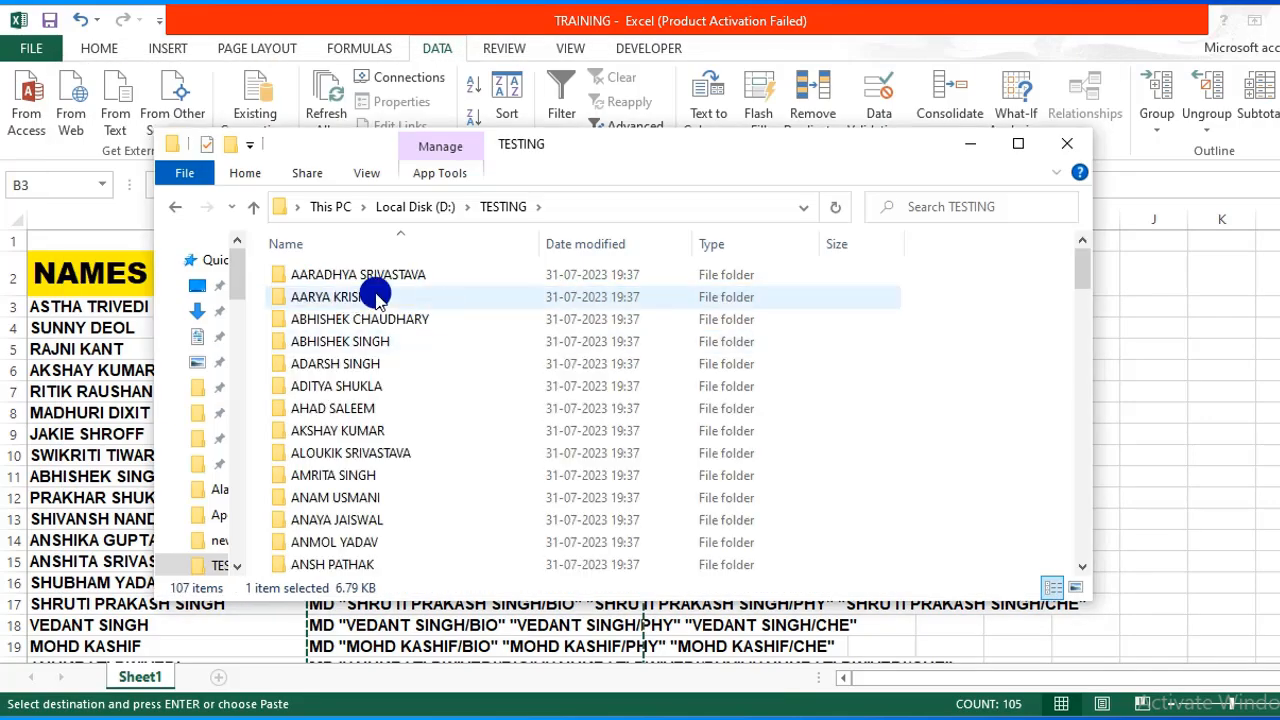
left_click(330, 283)
key("Down")
key("Down")
key("Down")
key("Down")
key("Down")
key("Down")
key("Down")
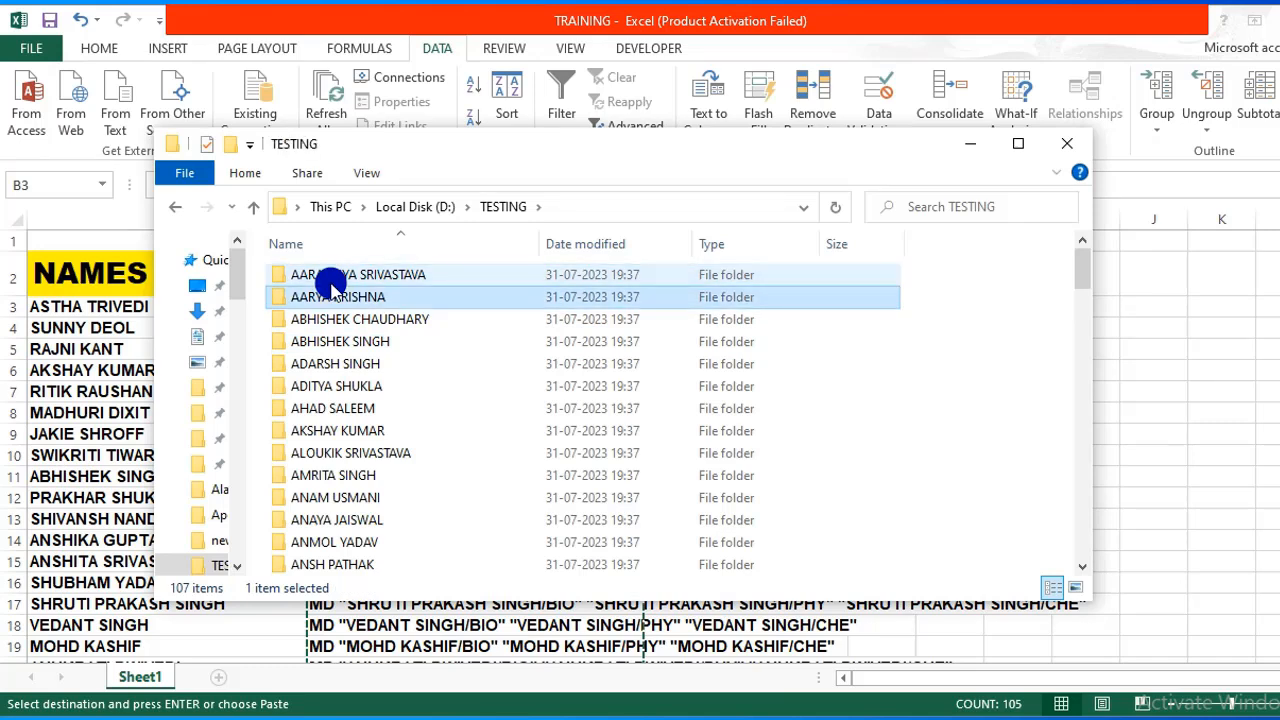
key("Down")
key("Down")
key("Up")
key("Up")
key("Up")
key("Up")
key("Up")
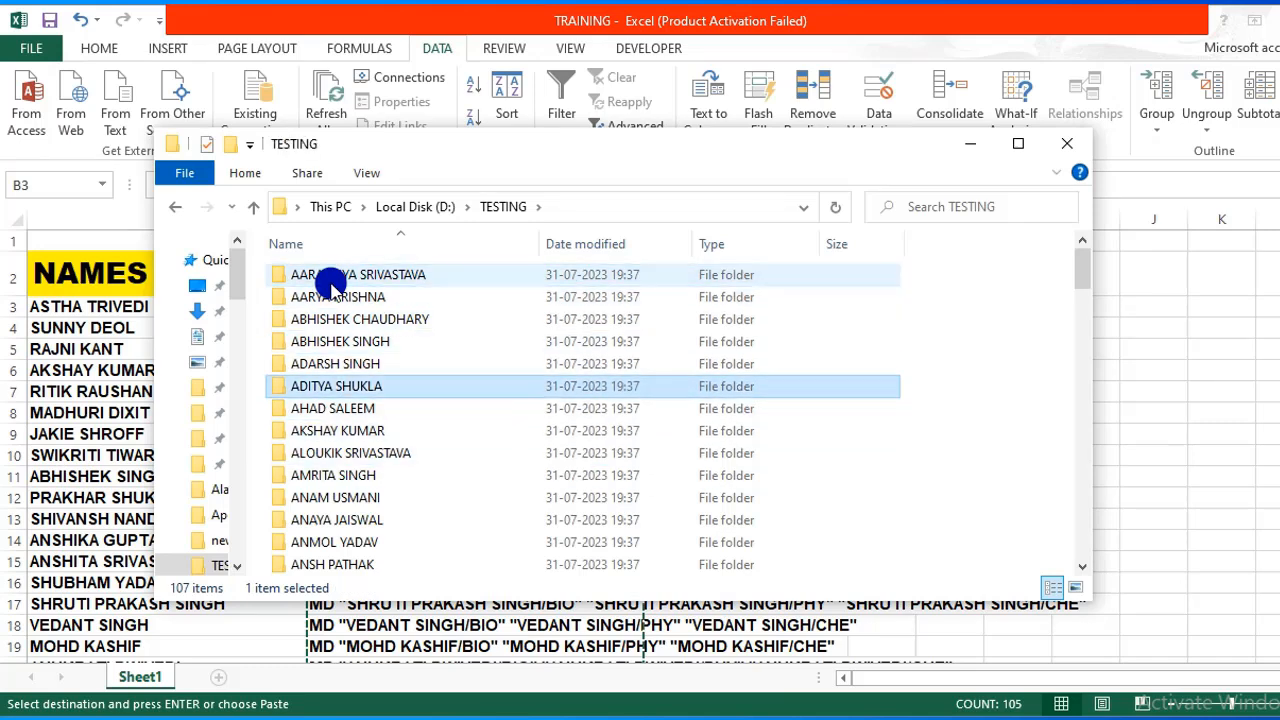
key("Down")
key("Down")
key("Down")
key("Down")
key("Down")
key("Down")
key("Down")
key("Down")
key("Up")
key("Up")
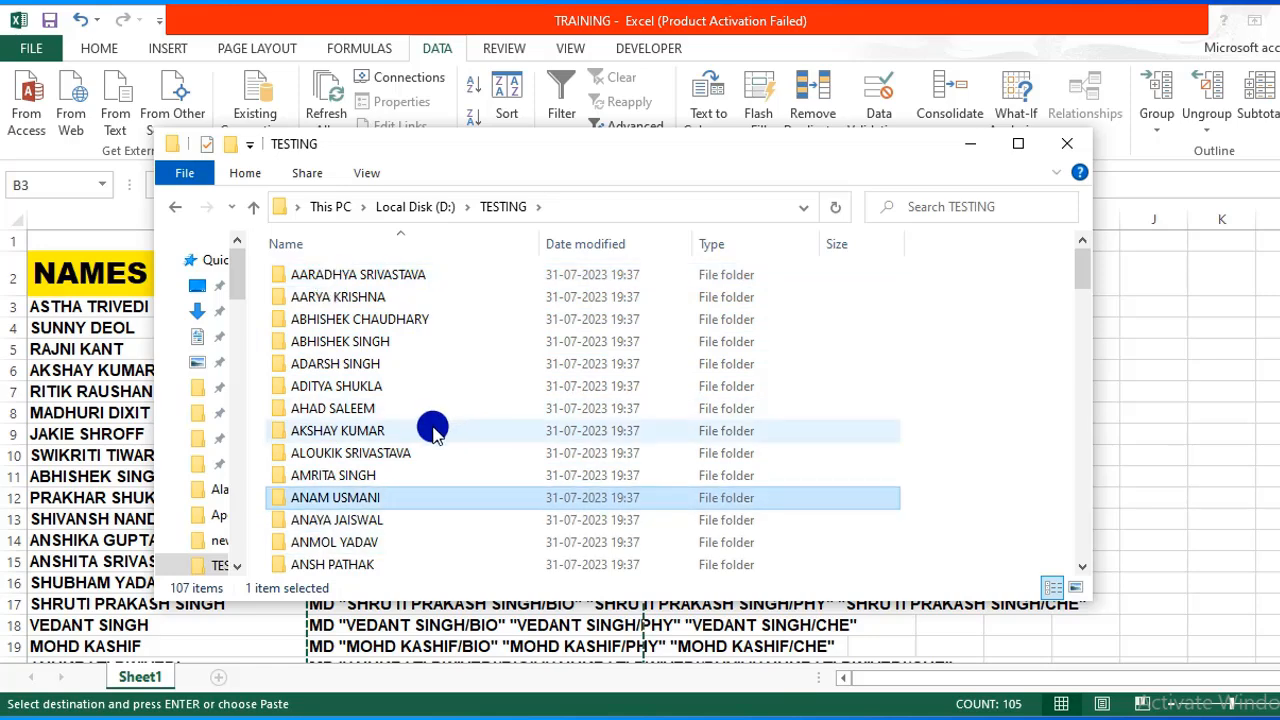
Open two of the name folders to confirm each holds BIO, CHE and PHY subfolders.
left_click(333, 476)
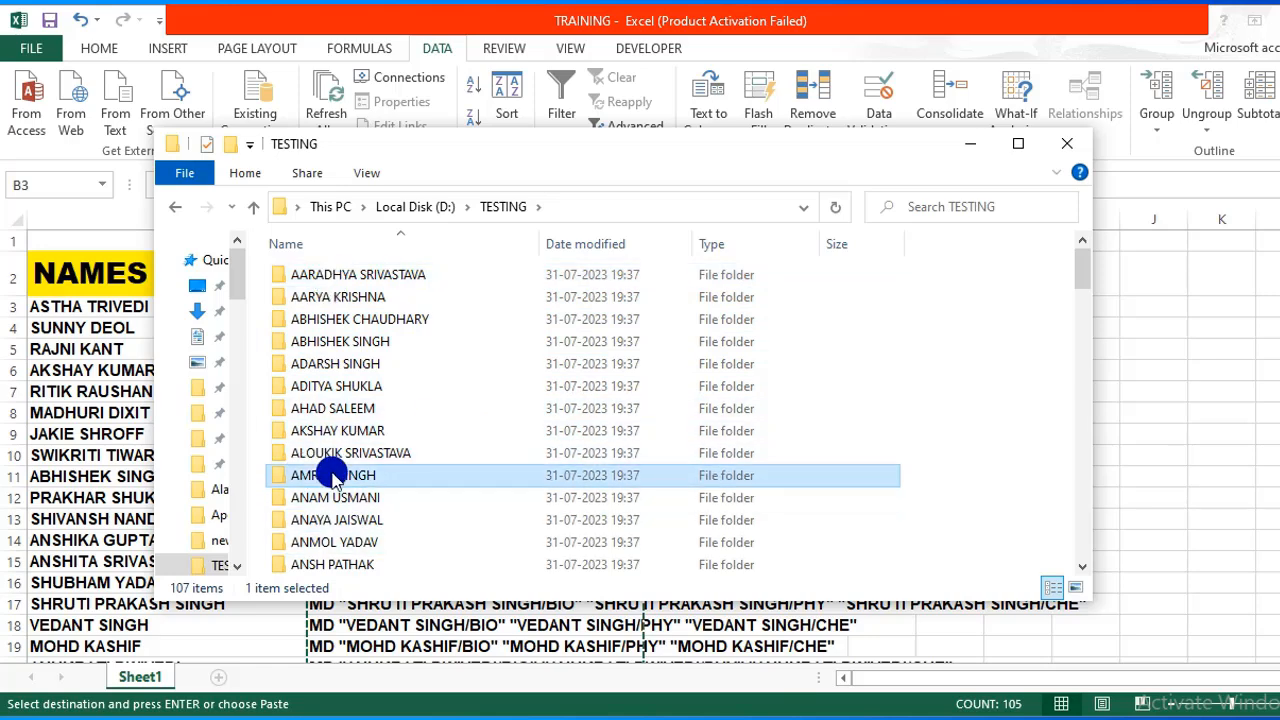
double_click(333, 476)
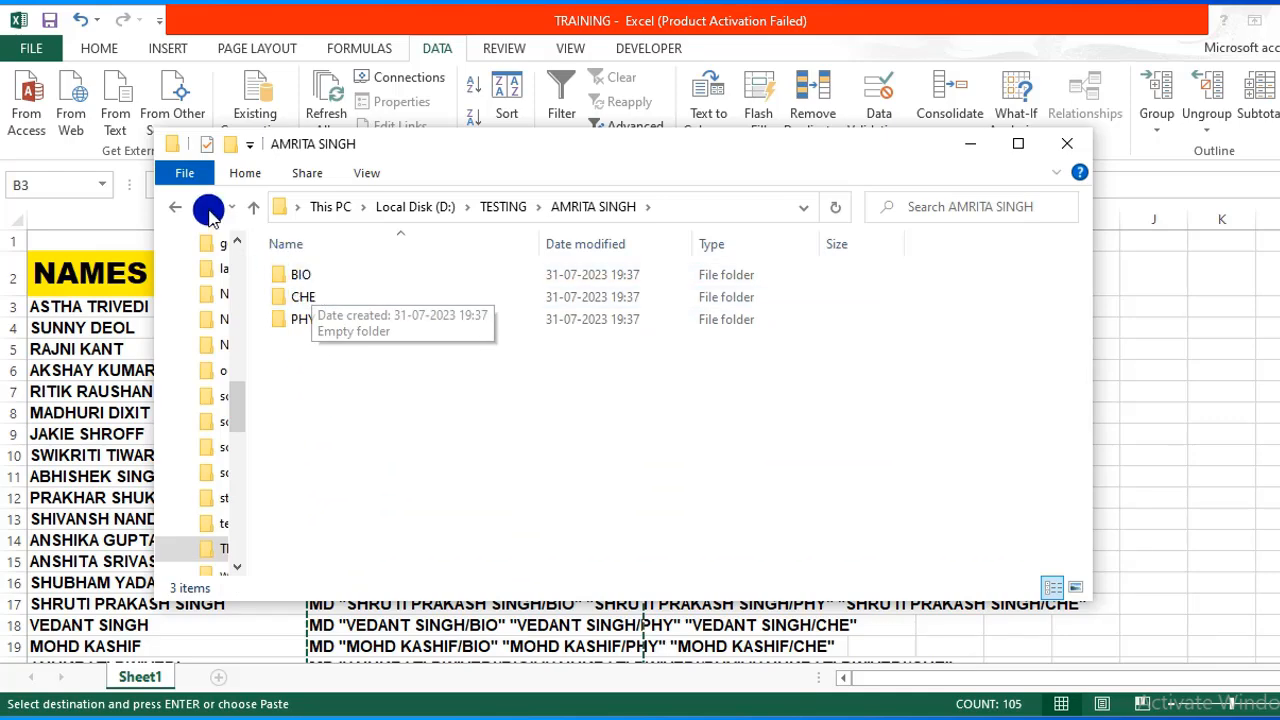
left_click(176, 210)
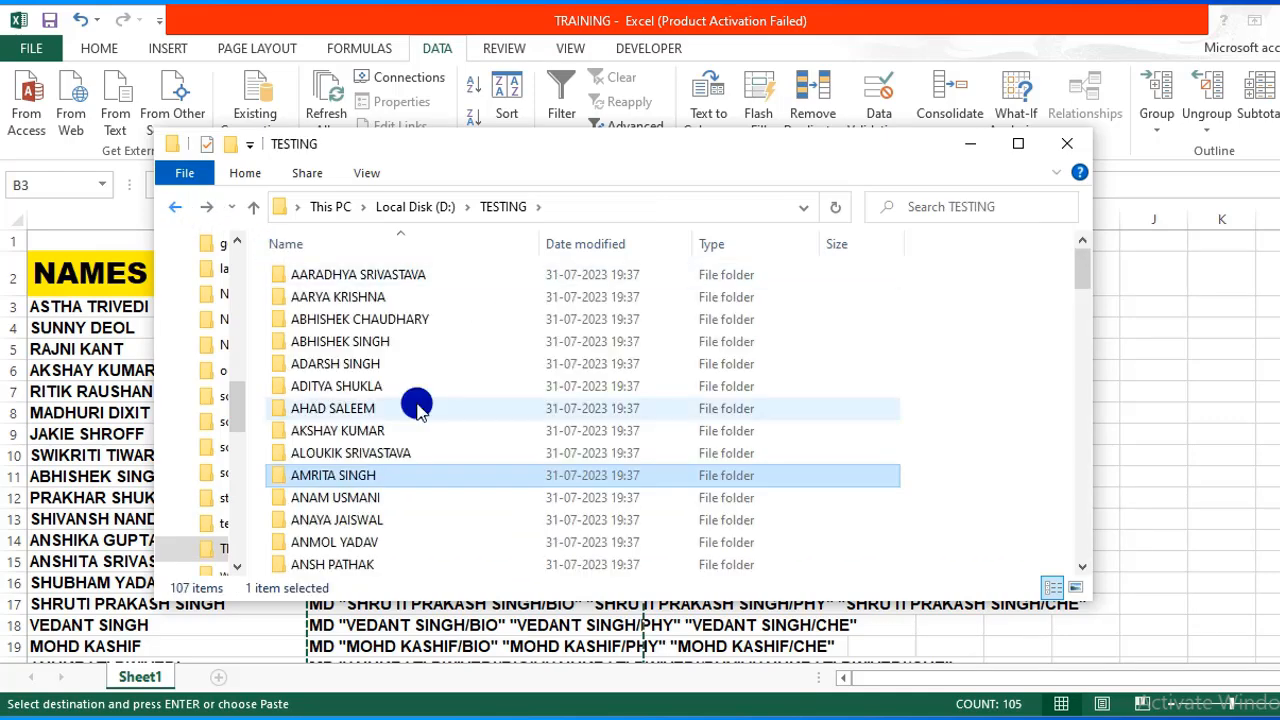
double_click(358, 537)
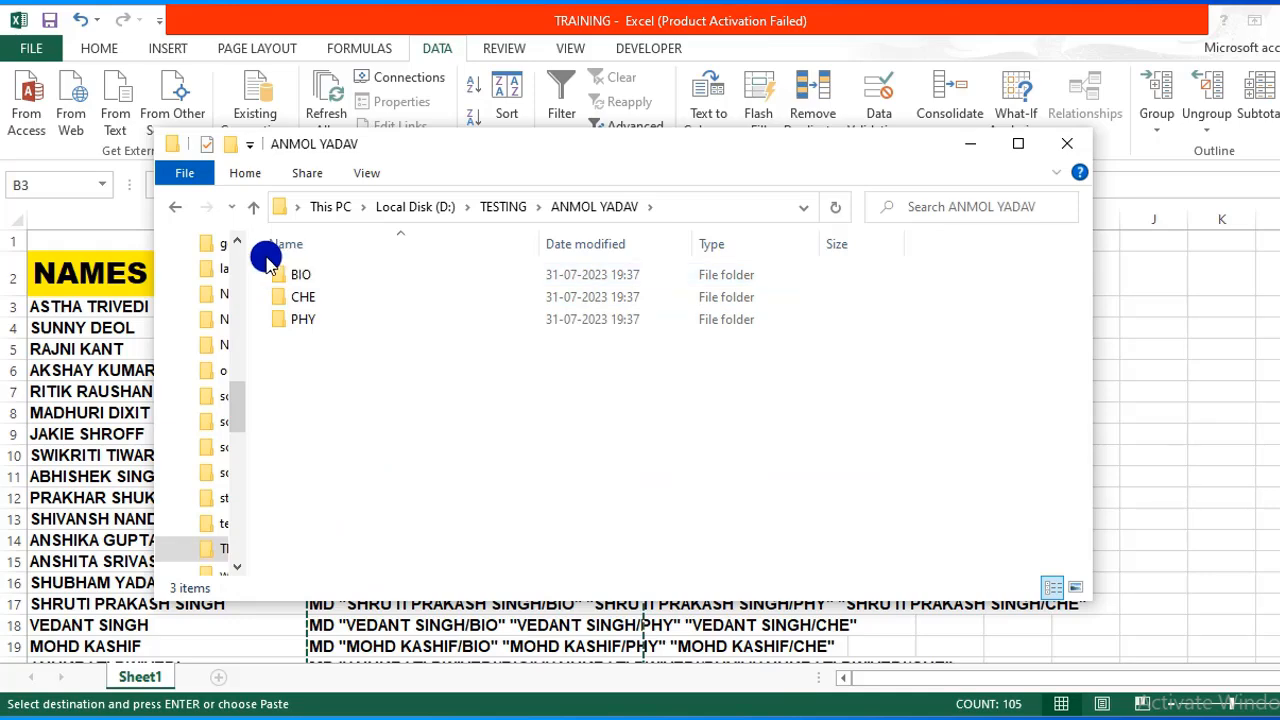
left_click(173, 210)
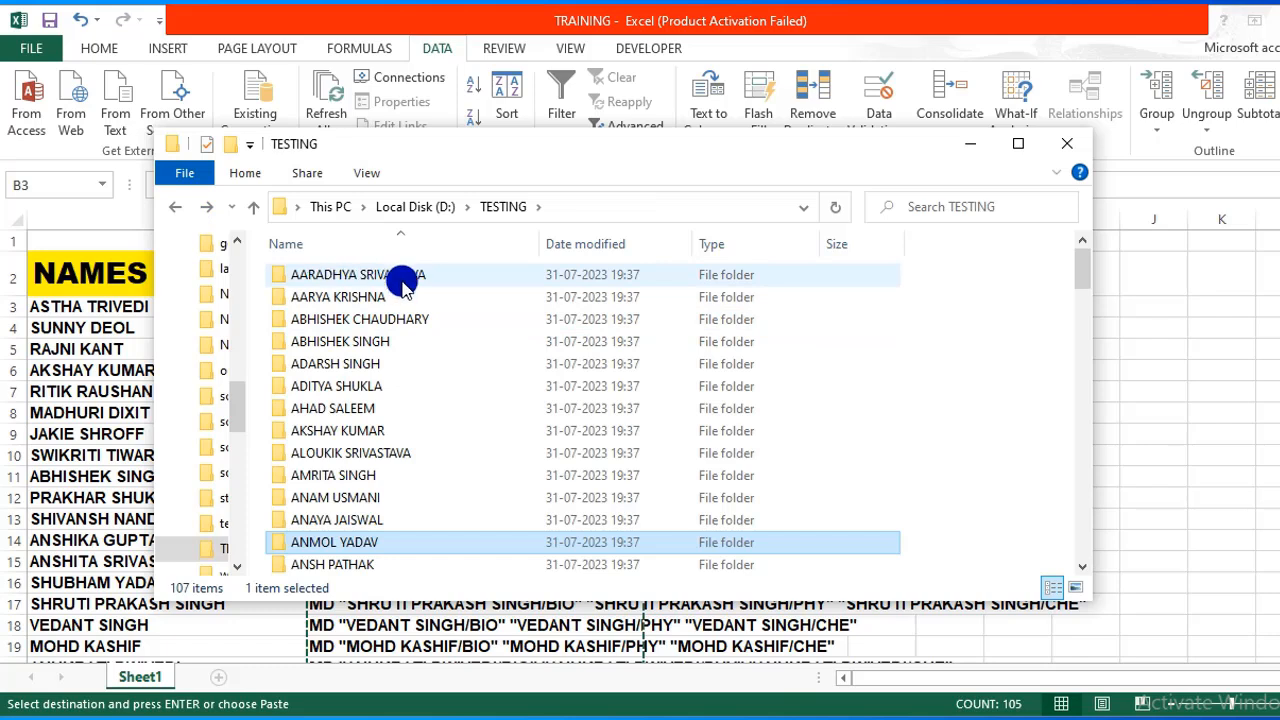
Select several other name folders in TESTING to show they were created.
left_click(355, 343)
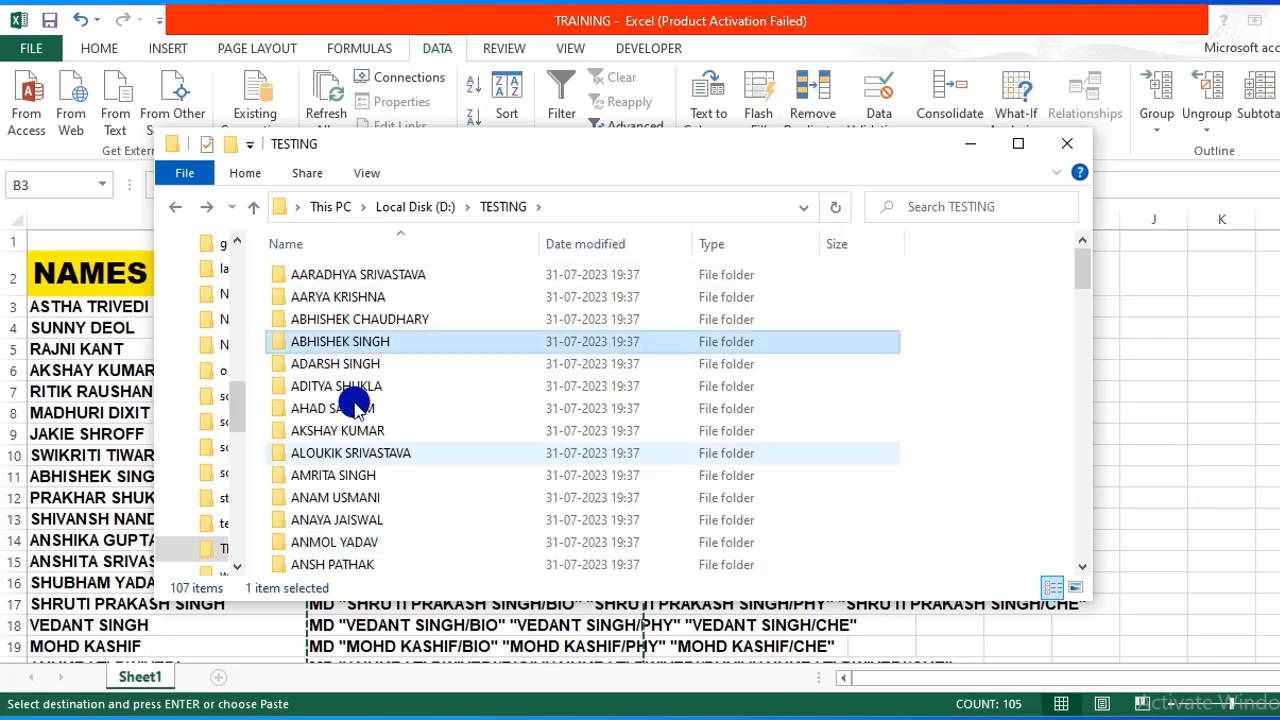
left_click(354, 452)
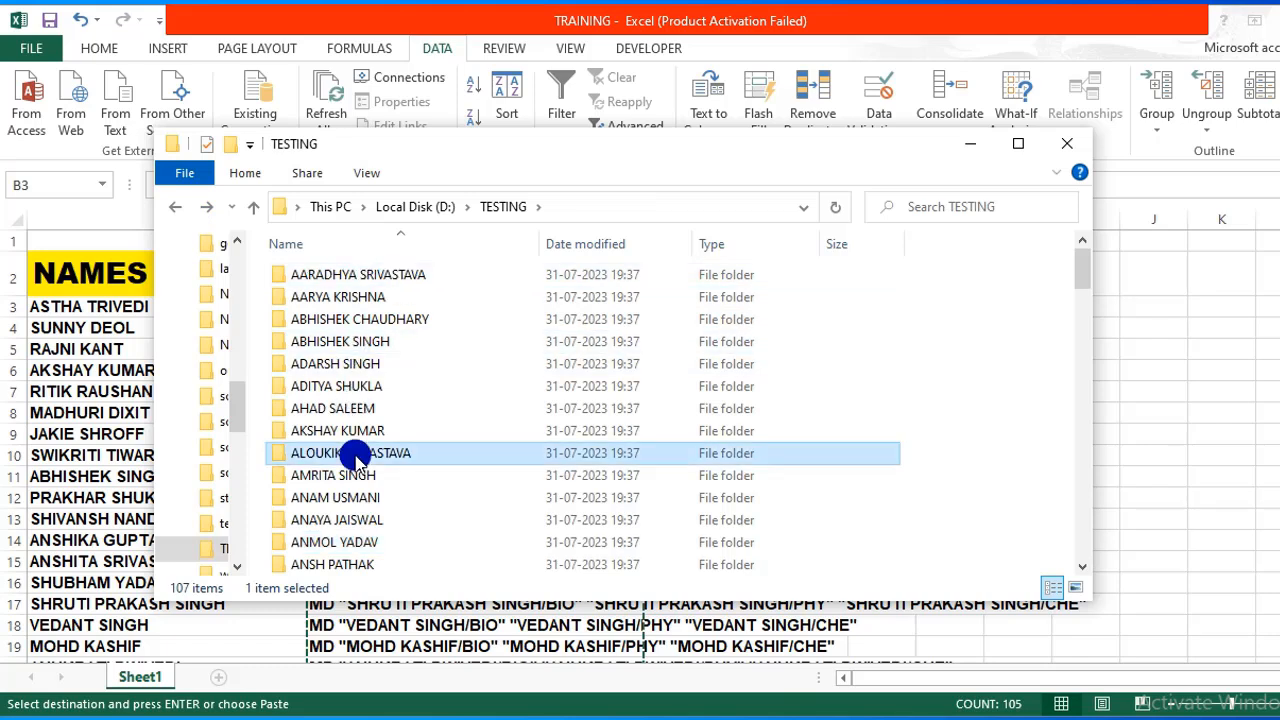
left_click(358, 520)
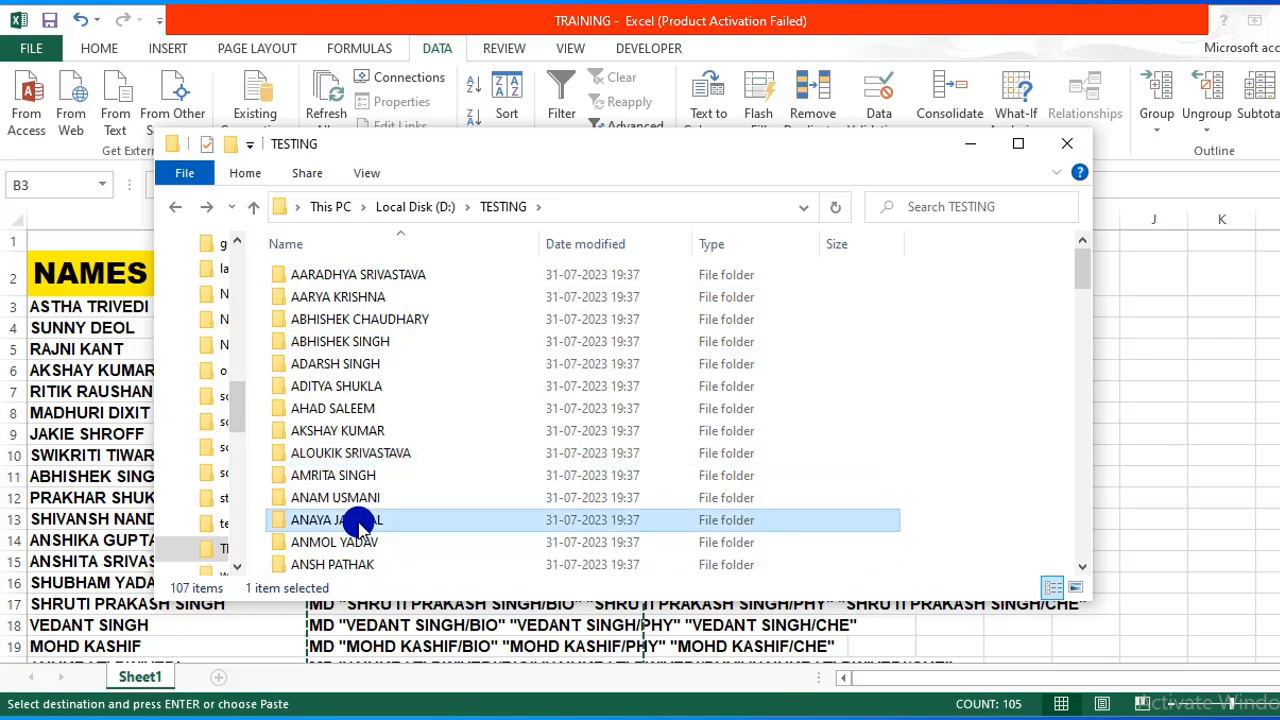
left_click(357, 428)
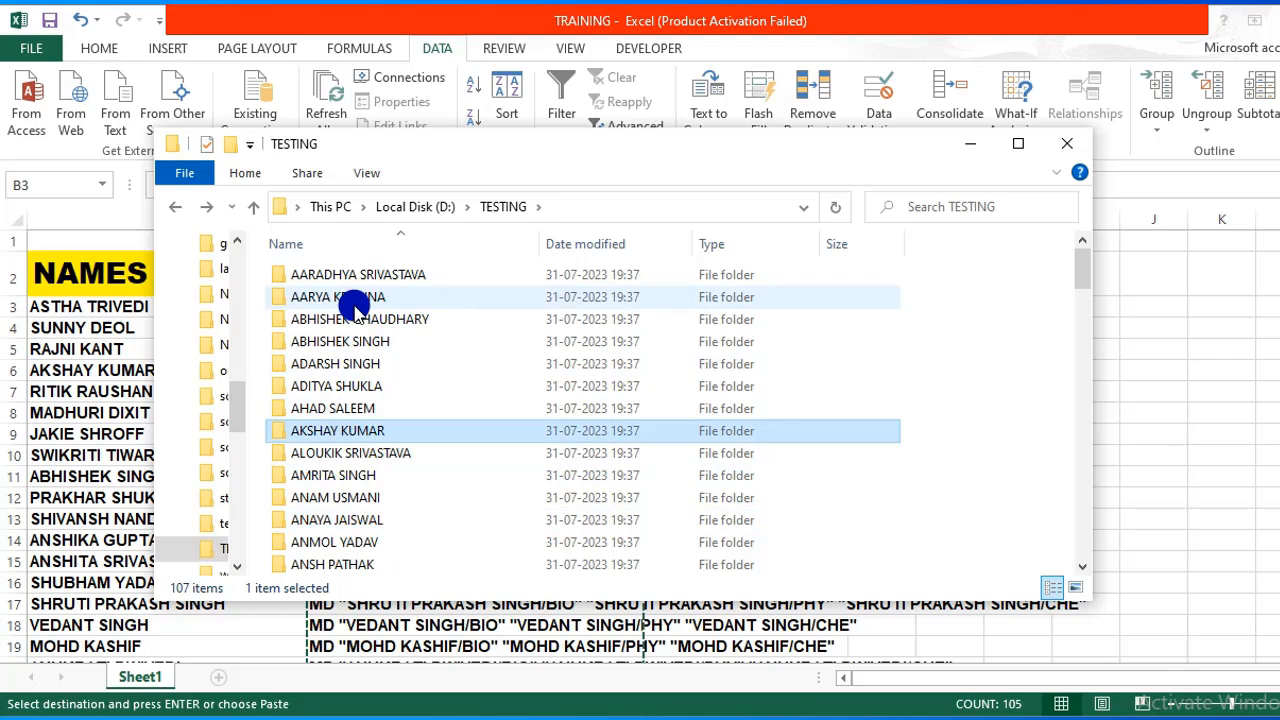
left_click(357, 278)
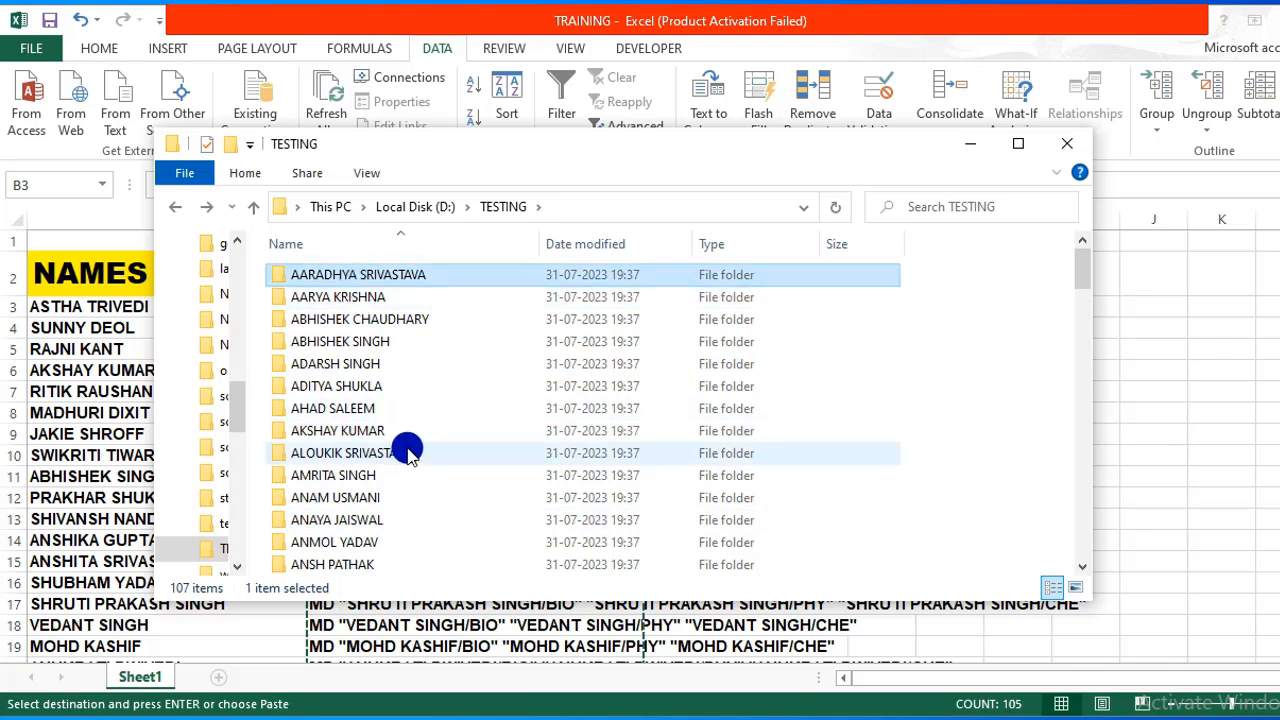